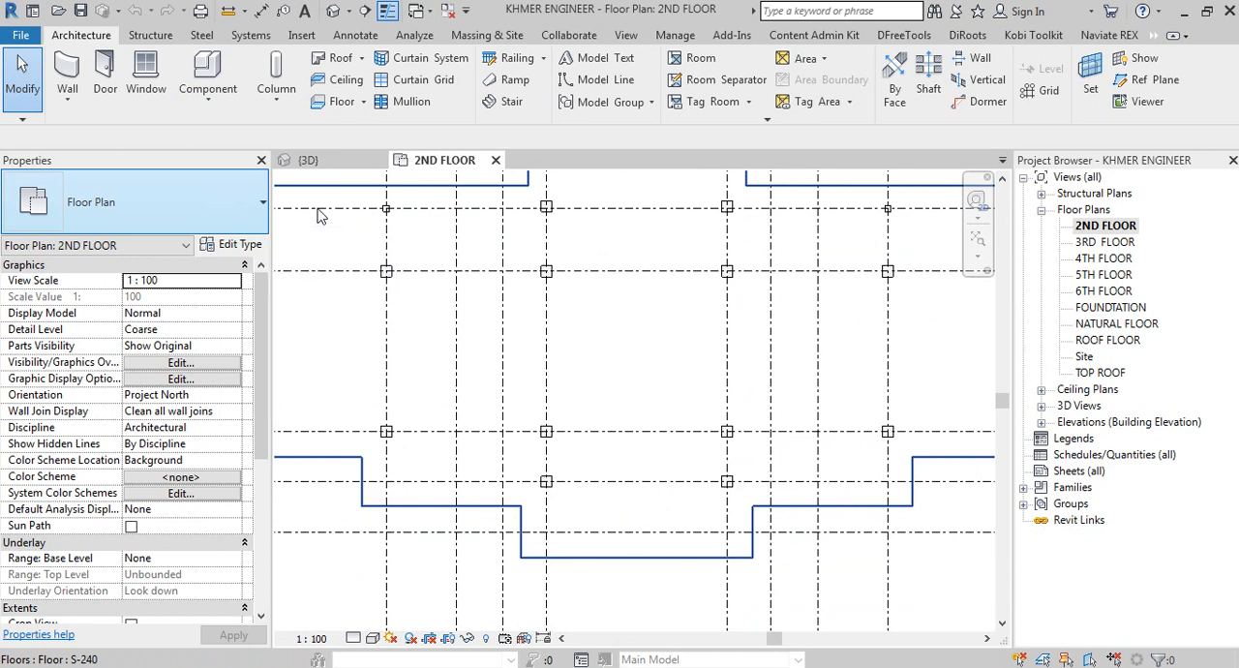
Step: Start a roof by footprint and sketch a rectangular boundary about 3500 deep over the projecting porch between grids 5 and 8
{"action": "left_click", "coordinate": [362, 59]}
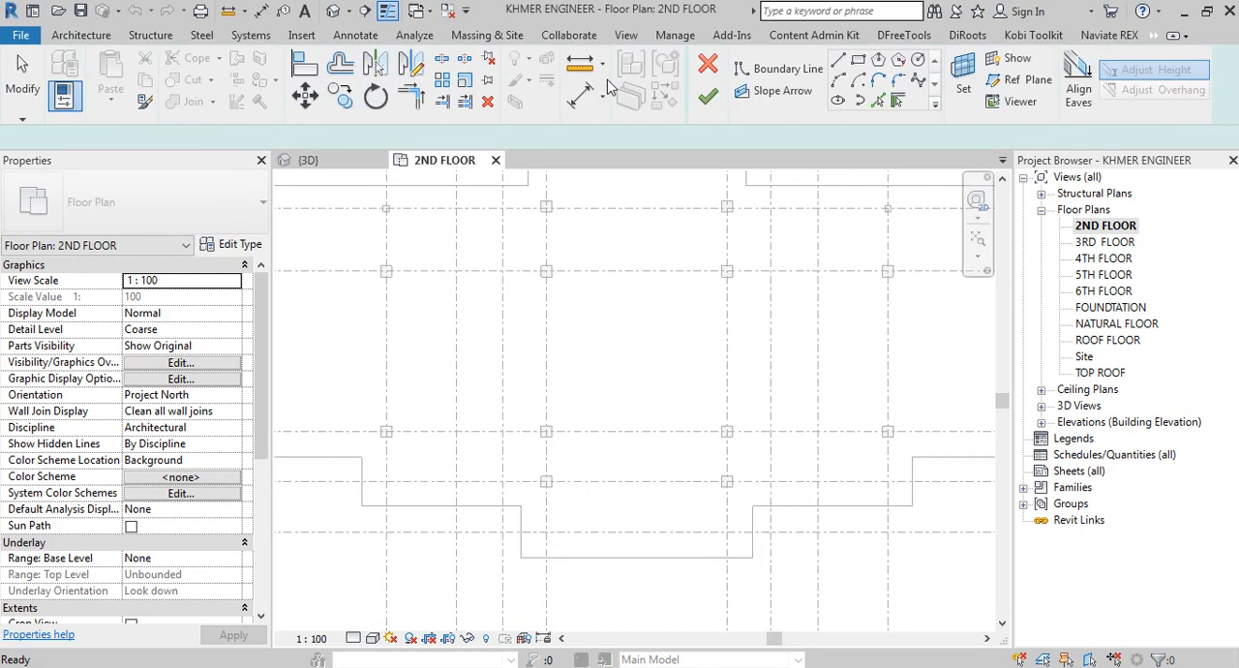
{"action": "scroll", "coordinate": [547, 397], "scroll_direction": "up", "scroll_amount": 3}
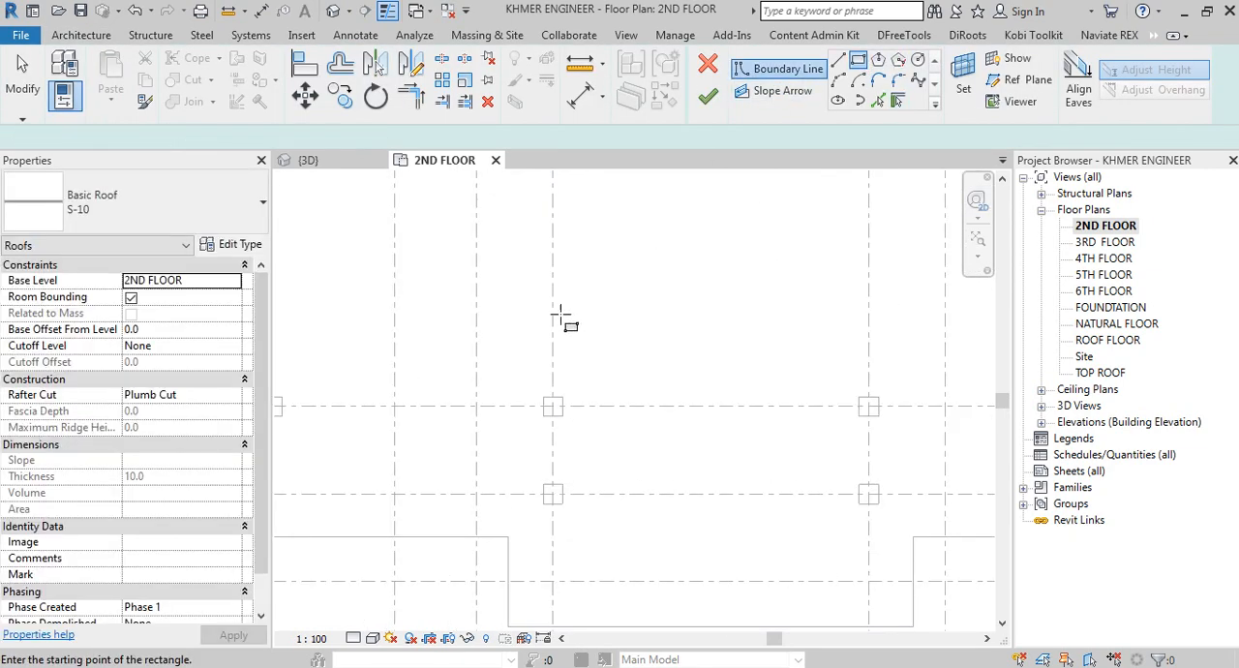
{"action": "left_click", "coordinate": [886, 436]}
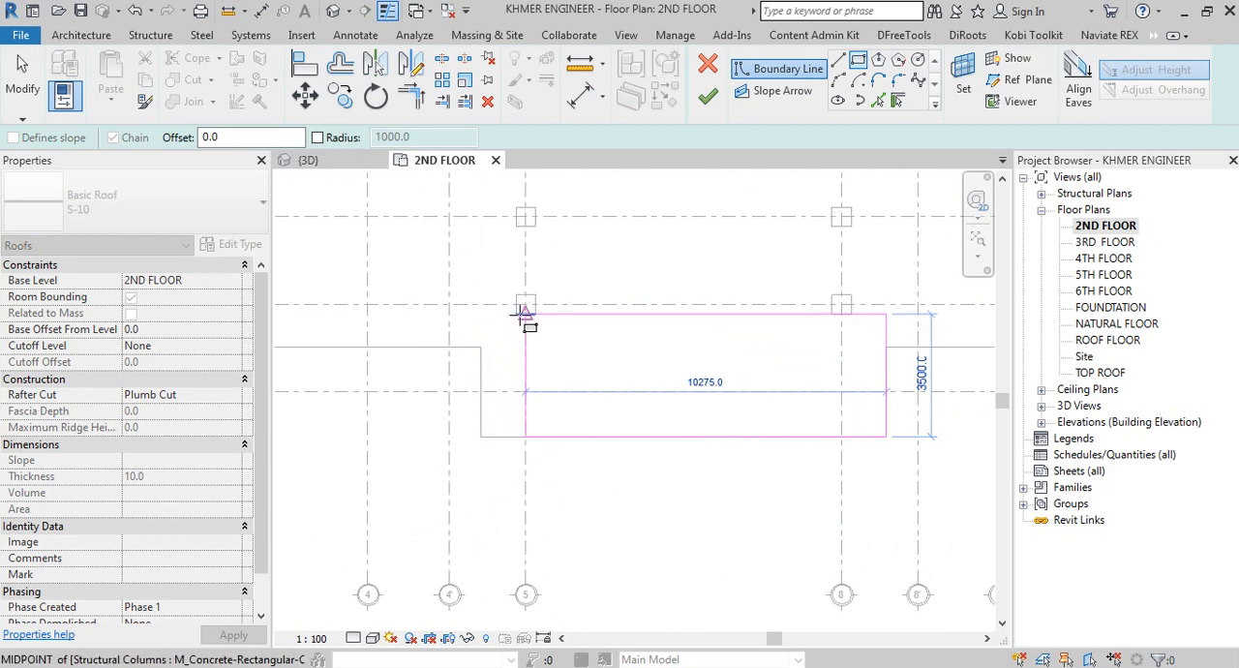
{"action": "left_click", "coordinate": [516, 314]}
{"action": "right_click", "coordinate": [468, 295]}
{"action": "left_click", "coordinate": [476, 295]}
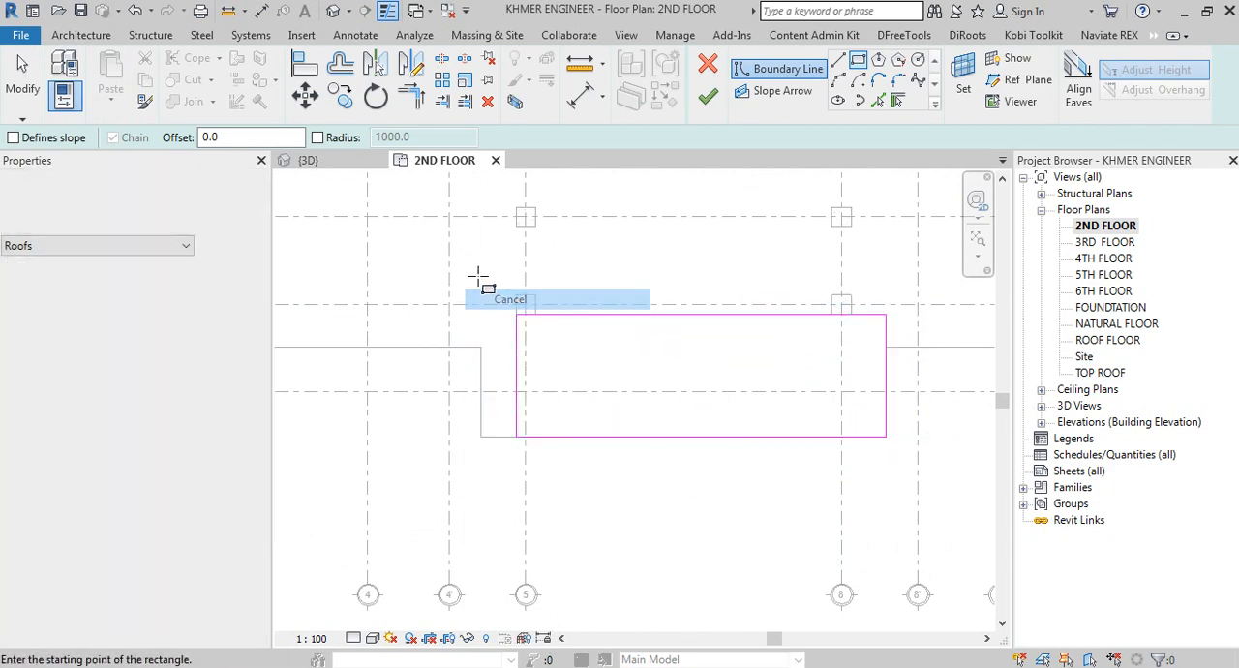
{"action": "right_click", "coordinate": [496, 288]}
{"action": "left_click", "coordinate": [523, 288]}
Step: Align the left edge of the porch roof boundary with the edge of the floor slab
{"action": "key", "text": "a"}
{"action": "key", "text": "l"}
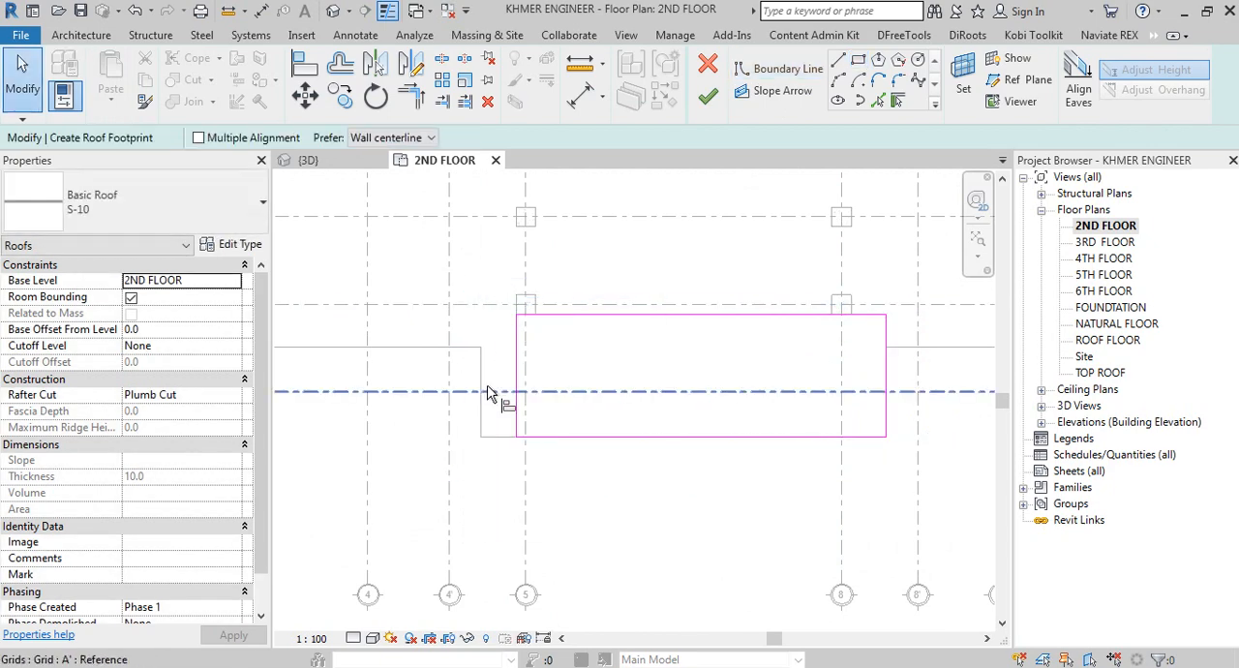
{"action": "scroll", "coordinate": [487, 390], "scroll_direction": "up", "scroll_amount": 2}
{"action": "left_click", "coordinate": [477, 372]}
{"action": "left_click", "coordinate": [531, 323]}
{"action": "scroll", "coordinate": [610, 368], "scroll_direction": "down", "scroll_amount": 5}
{"action": "middle_click_drag", "start_coordinate": [610, 368], "coordinate": [435, 349]}
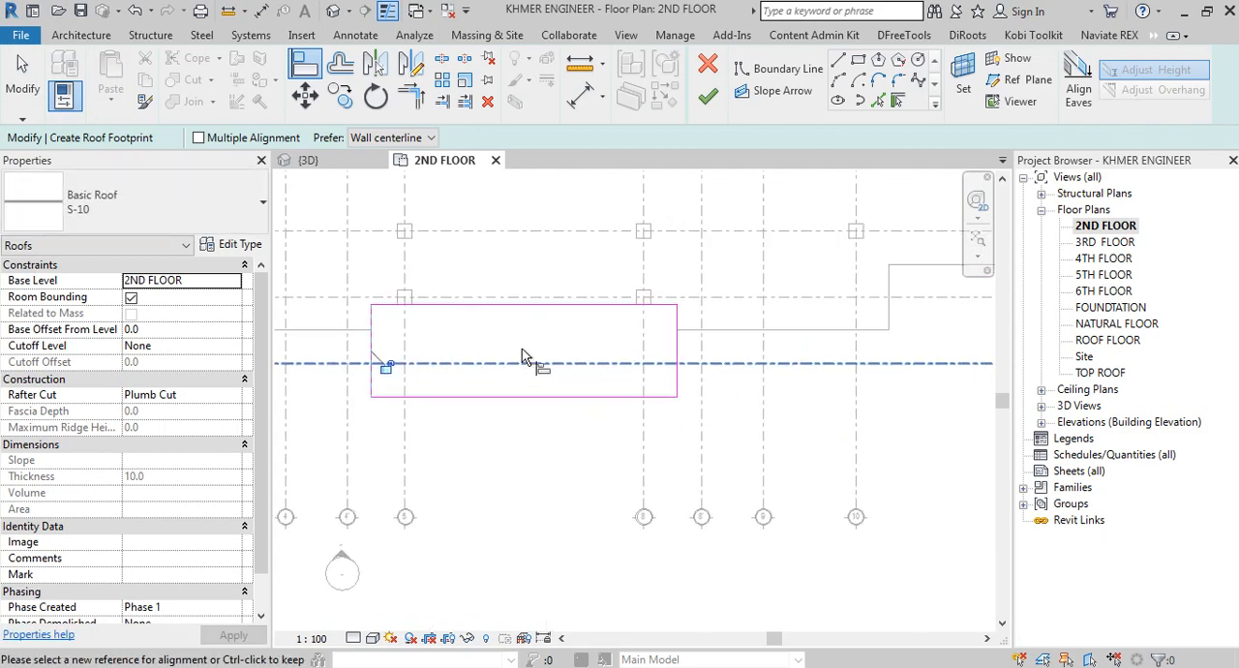
{"action": "scroll", "coordinate": [626, 313], "scroll_direction": "up", "scroll_amount": 1}
{"action": "right_click", "coordinate": [531, 264]}
{"action": "left_click", "coordinate": [558, 276]}
{"action": "right_click", "coordinate": [490, 235]}
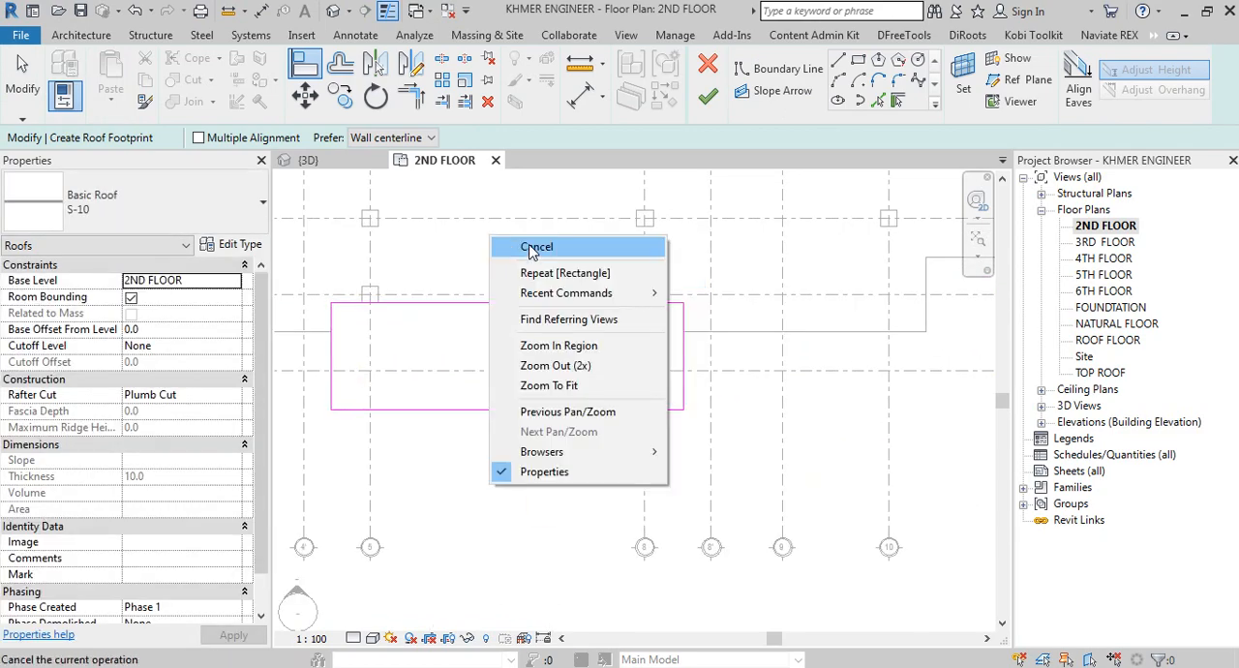
{"action": "left_click", "coordinate": [505, 244]}
Step: Make the two short boundary edges slope-defining at 40° and finish the porch roof
{"action": "middle_click_drag", "start_coordinate": [474, 289], "coordinate": [530, 300]}
{"action": "left_click_drag", "start_coordinate": [349, 283], "coordinate": [503, 486]}
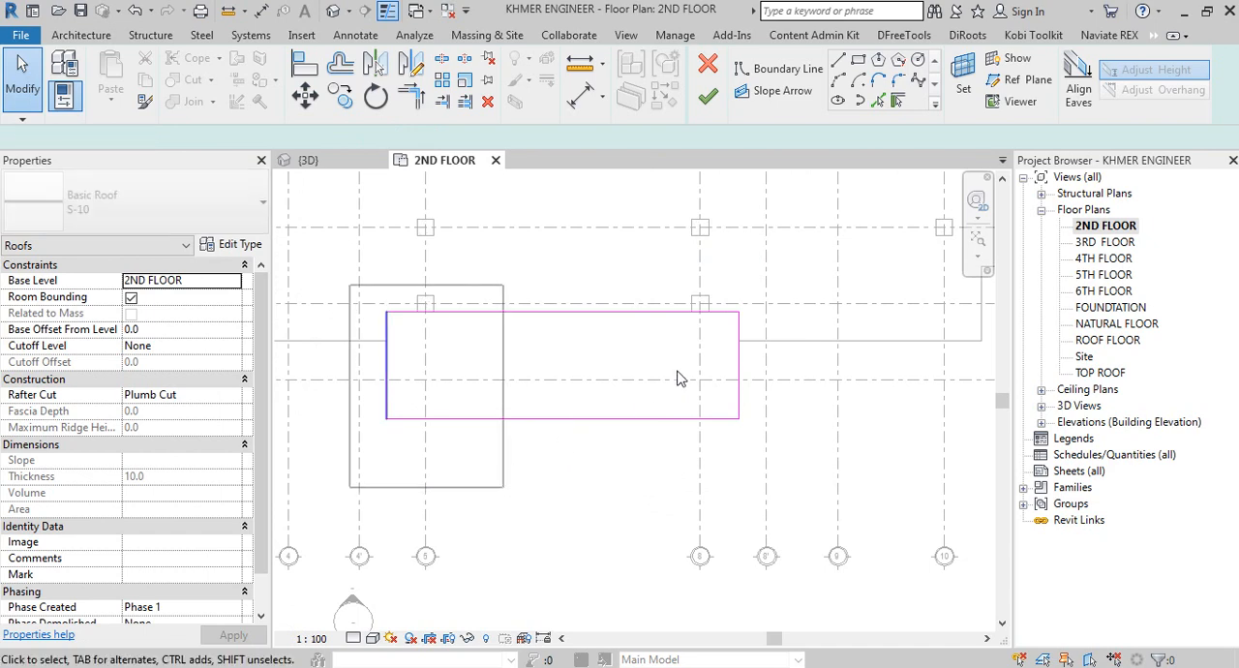
{"action": "left_click_drag", "start_coordinate": [707, 288], "coordinate": [815, 524], "text": "ctrl"}
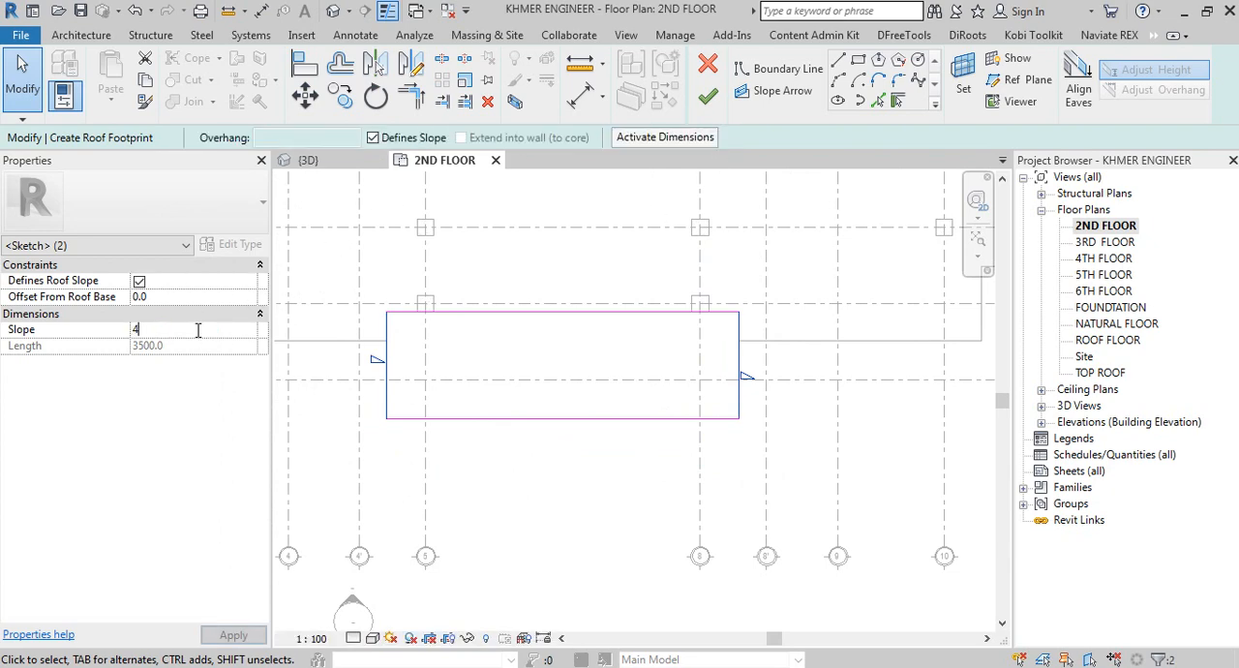
{"action": "left_click", "coordinate": [707, 101]}
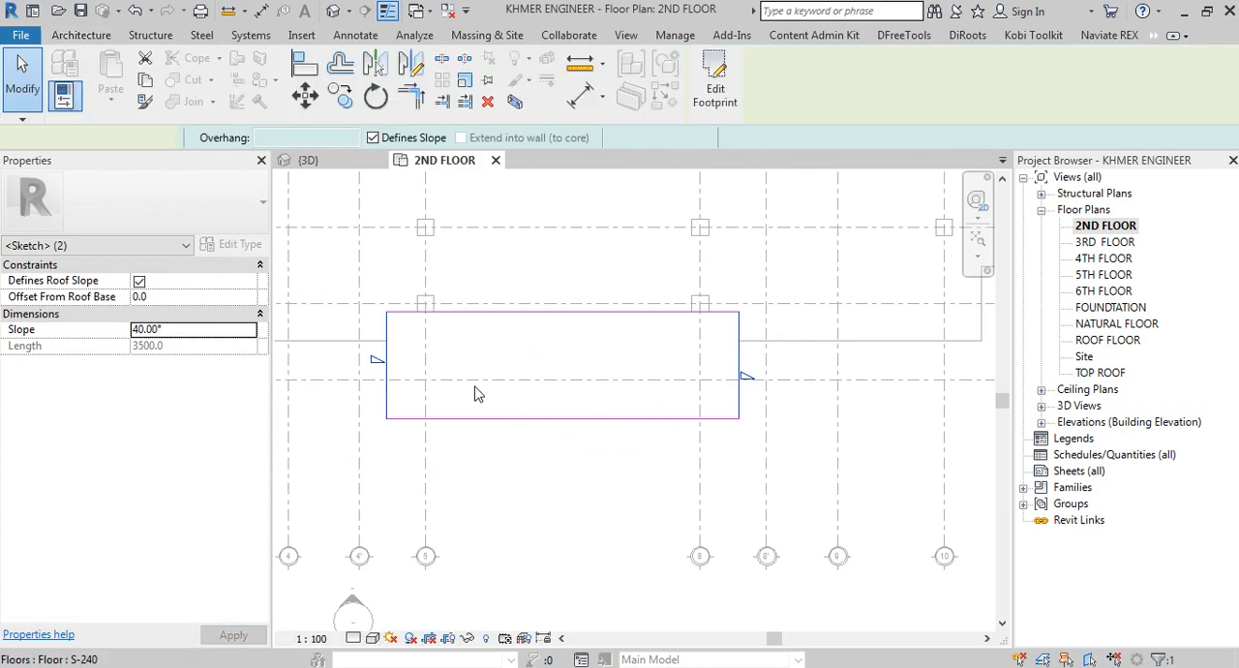
{"action": "left_click", "coordinate": [509, 562]}
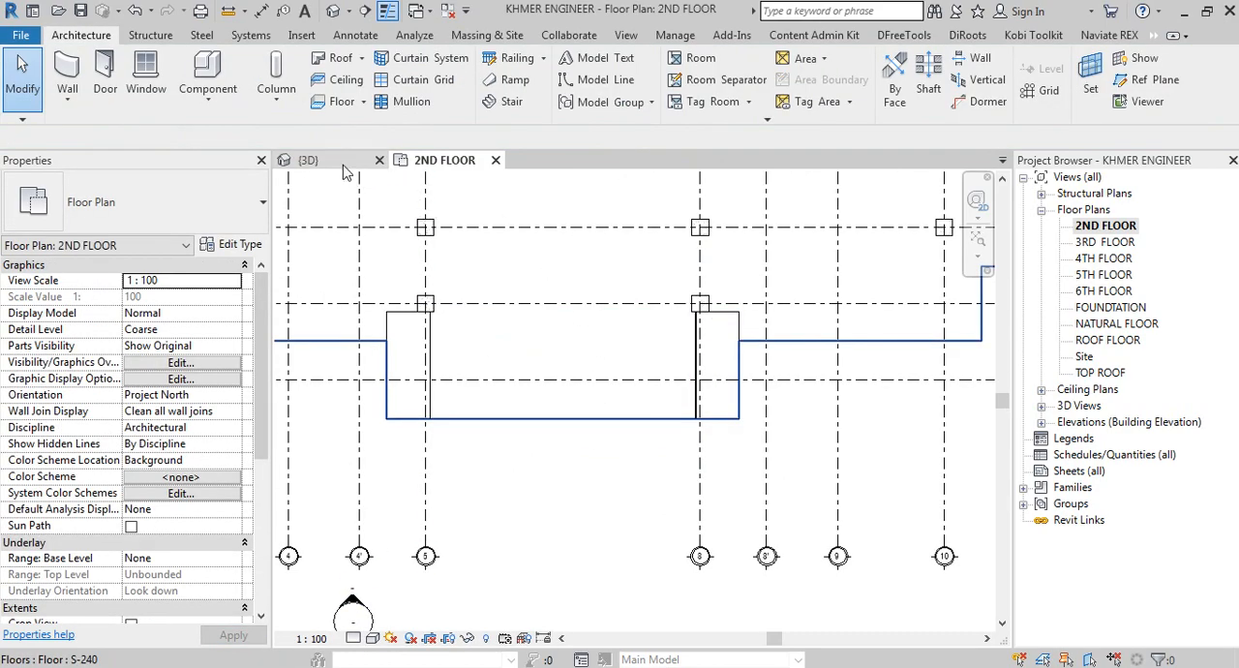
Step: Examine the new gable roof above the entrance porch and the column beneath it in the 3D view
{"action": "left_click", "coordinate": [345, 164]}
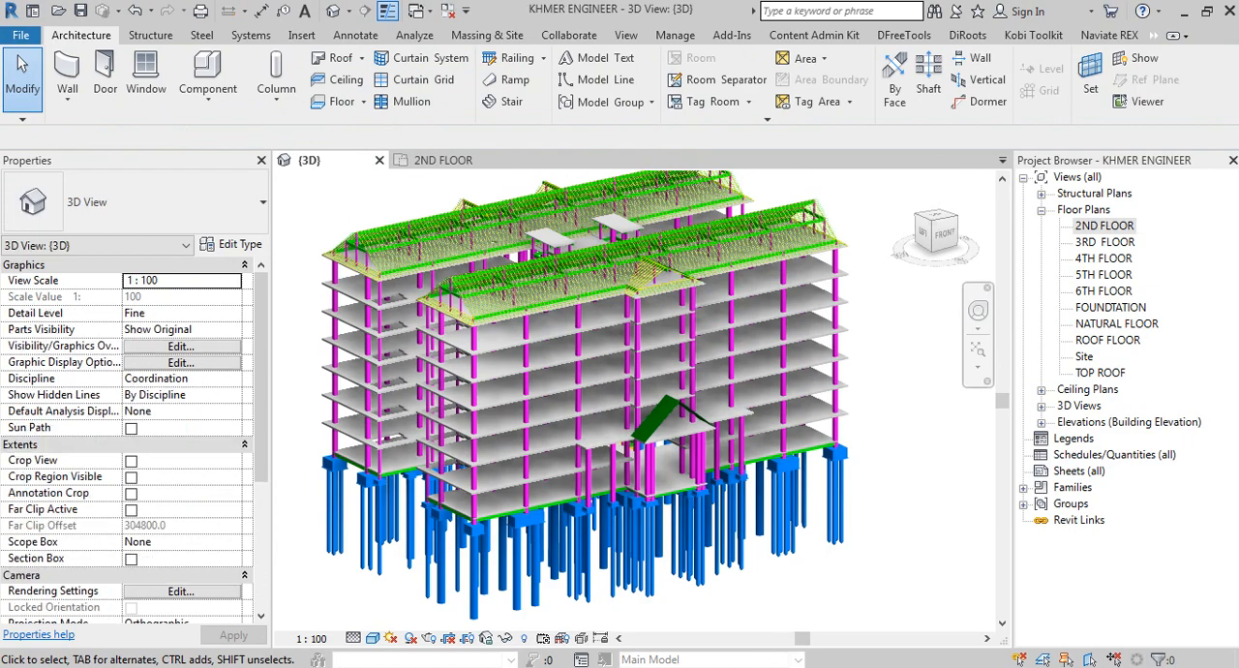
{"action": "scroll", "coordinate": [616, 437], "scroll_direction": "up", "scroll_amount": 5}
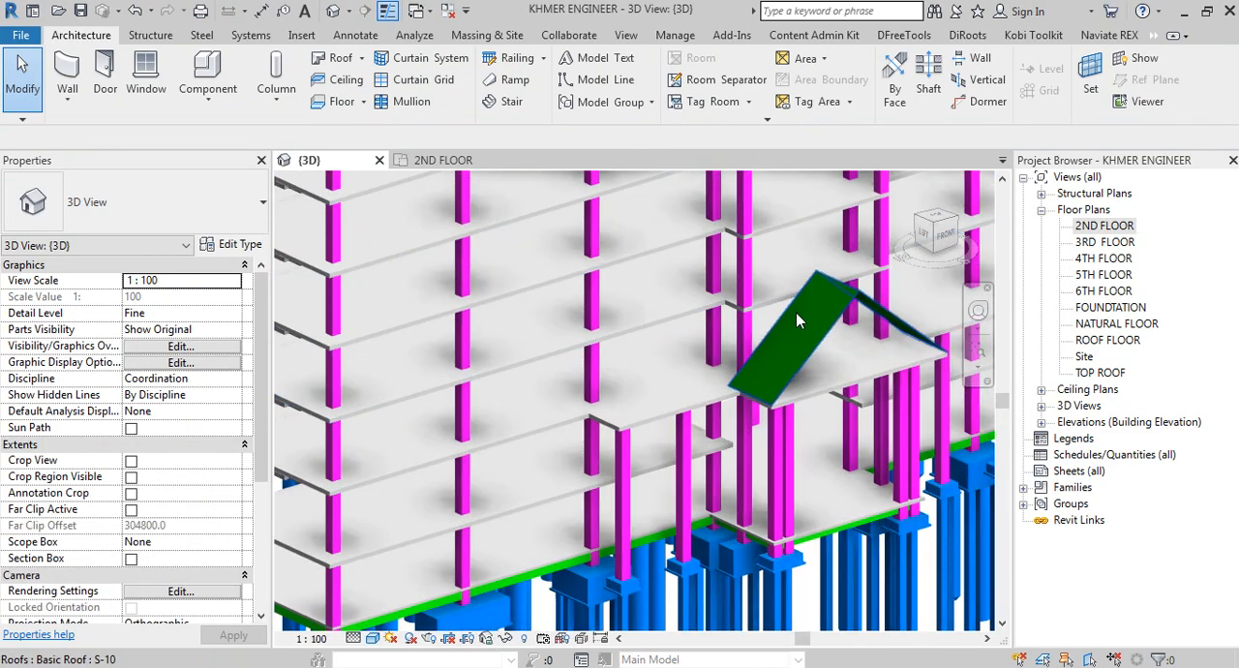
{"action": "middle_click_drag", "start_coordinate": [796, 321], "coordinate": [757, 250], "text": "shift"}
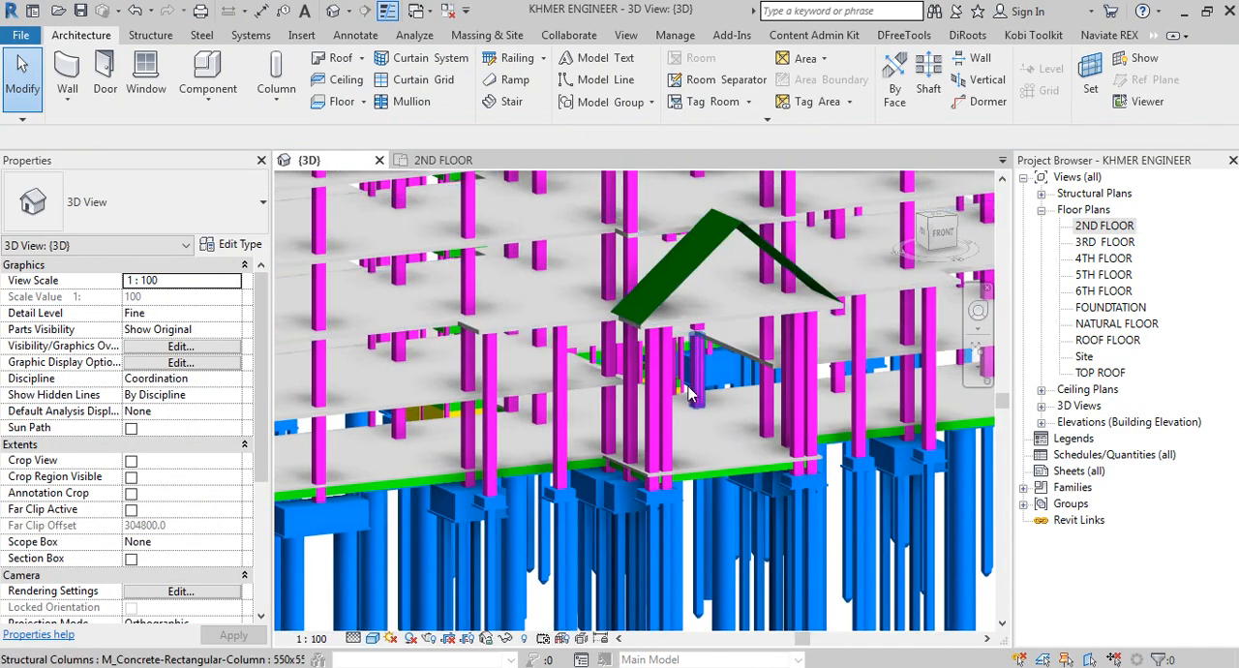
{"action": "left_click", "coordinate": [689, 279]}
{"action": "middle_click_drag", "start_coordinate": [724, 296], "coordinate": [783, 359], "text": "shift"}
{"action": "left_click", "coordinate": [667, 385]}
{"action": "middle_click_drag", "start_coordinate": [667, 385], "coordinate": [711, 220], "text": "shift"}
{"action": "scroll", "coordinate": [664, 292], "scroll_direction": "down", "scroll_amount": 5}
{"action": "scroll", "coordinate": [716, 240], "scroll_direction": "up", "scroll_amount": 6}
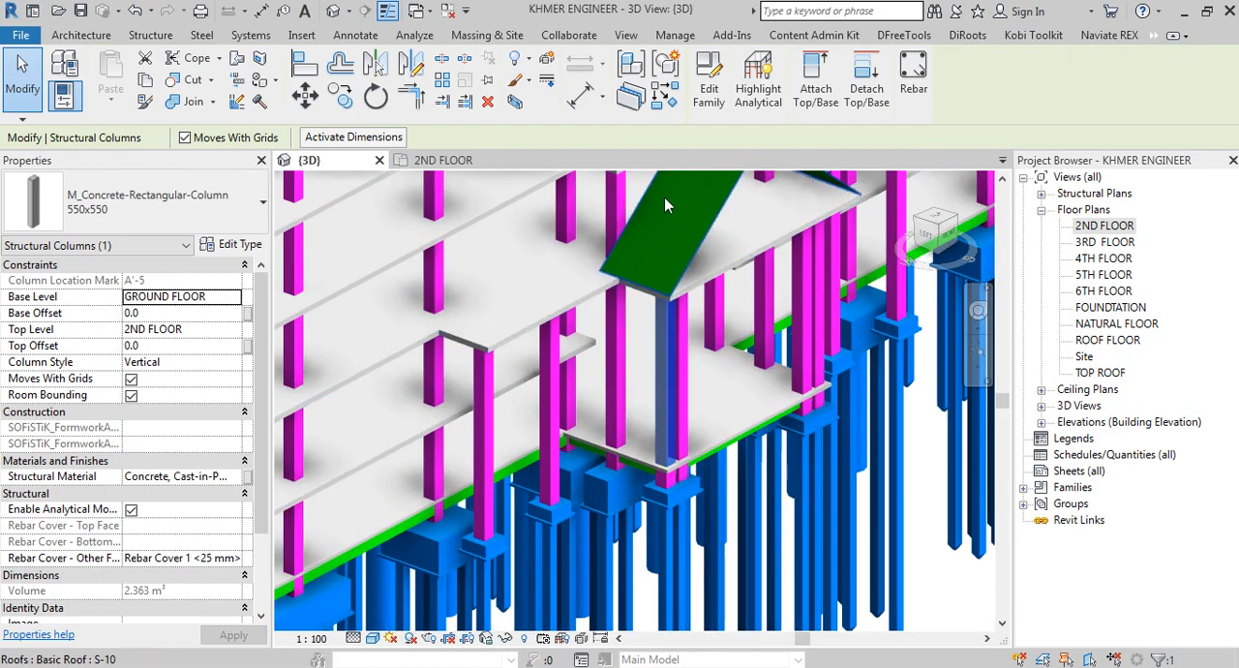
Step: Return to the 2ND FLOOR plan and start another roof by footprint with a rectangular boundary in the empty area beside the building
{"action": "left_click", "coordinate": [429, 167]}
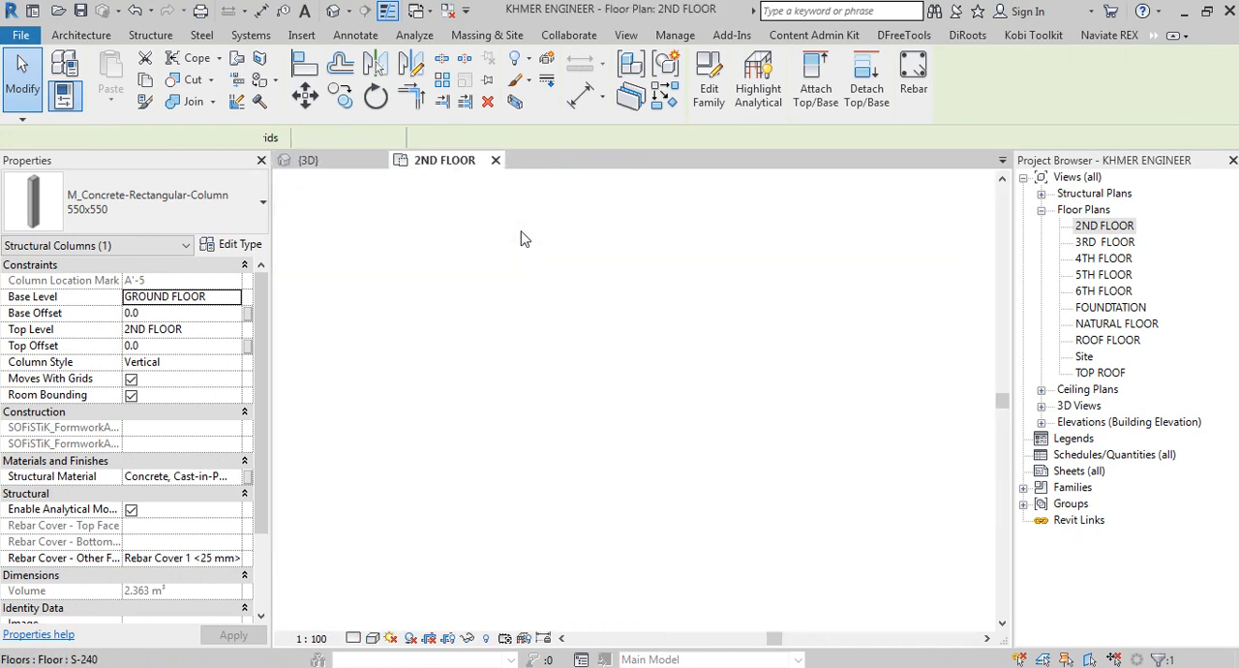
{"action": "scroll", "coordinate": [816, 378], "scroll_direction": "down", "scroll_amount": 2}
{"action": "middle_click_drag", "start_coordinate": [816, 379], "coordinate": [431, 503]}
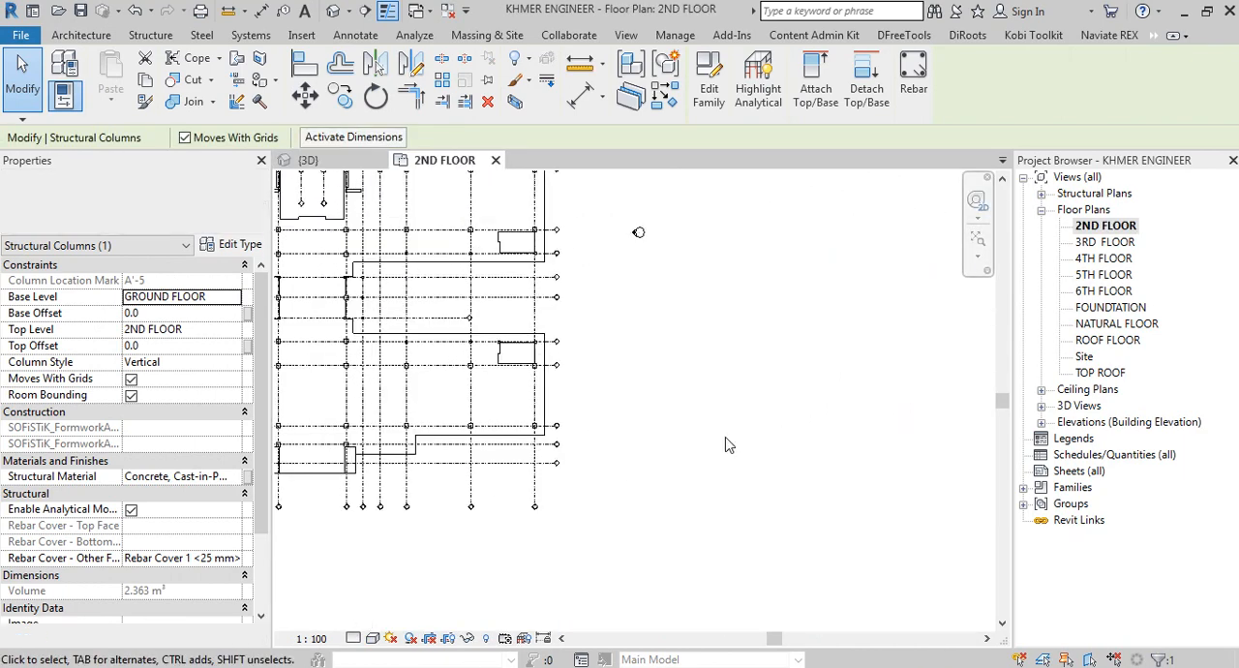
{"action": "left_click", "coordinate": [81, 34]}
{"action": "left_click", "coordinate": [341, 58]}
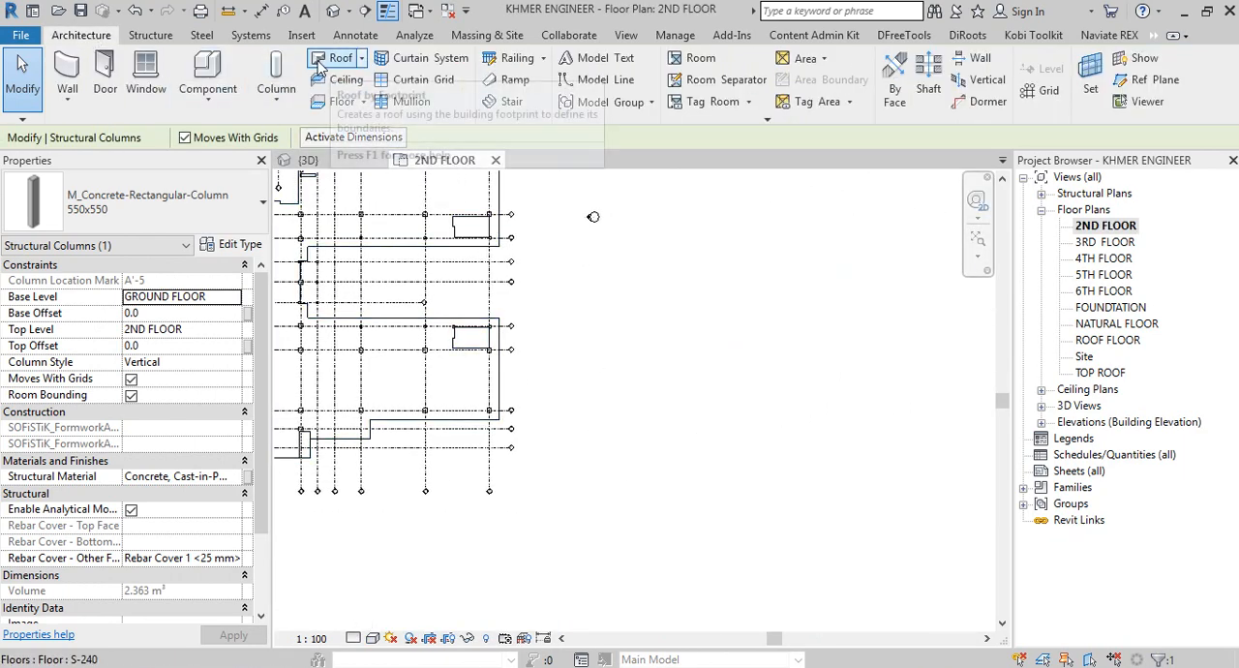
{"action": "left_click", "coordinate": [397, 82]}
{"action": "left_click", "coordinate": [861, 61]}
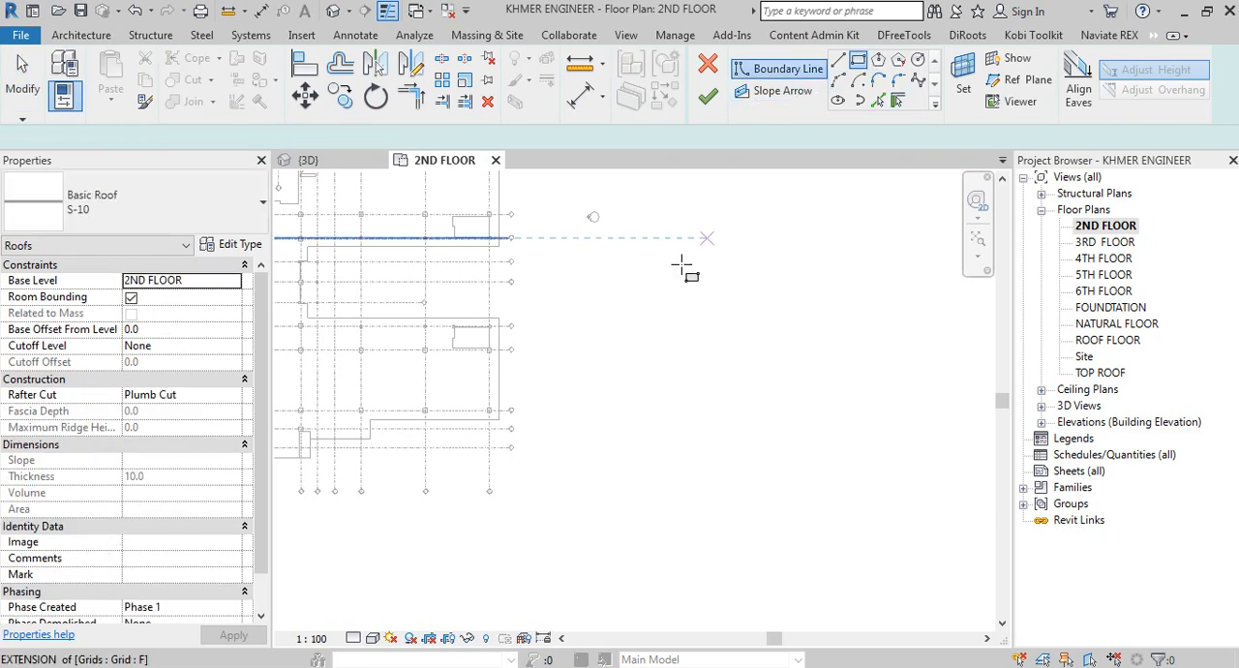
{"action": "left_click", "coordinate": [627, 304]}
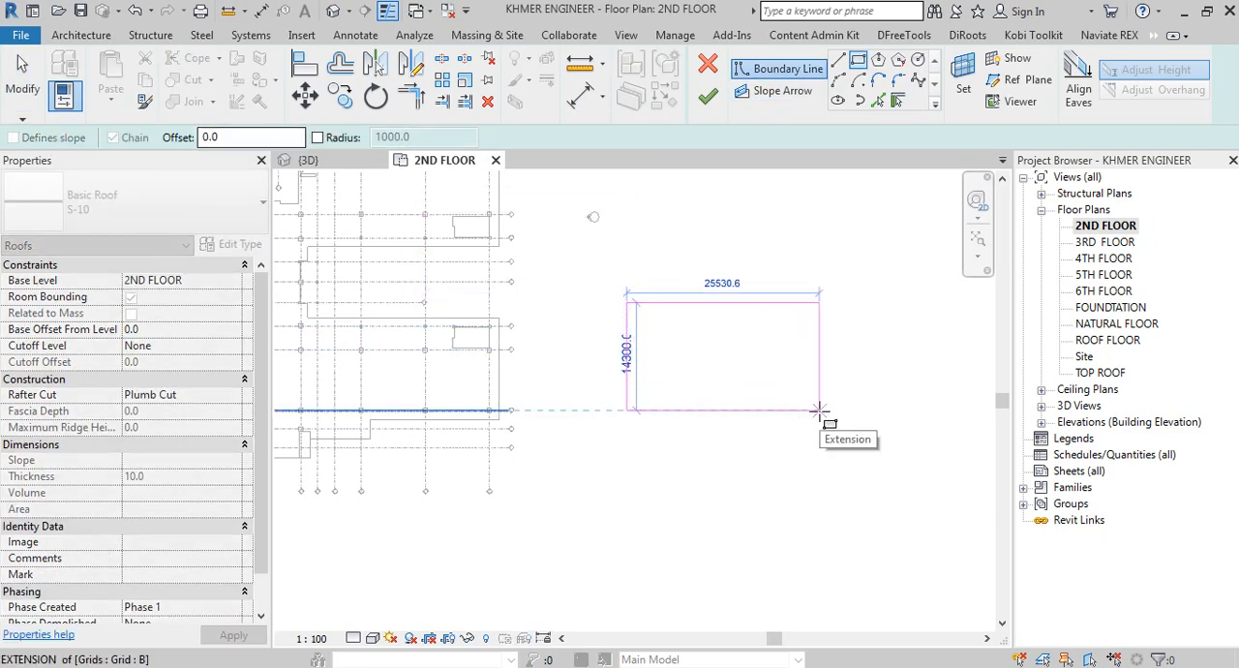
{"action": "right_click", "coordinate": [786, 298]}
{"action": "left_click", "coordinate": [839, 317]}
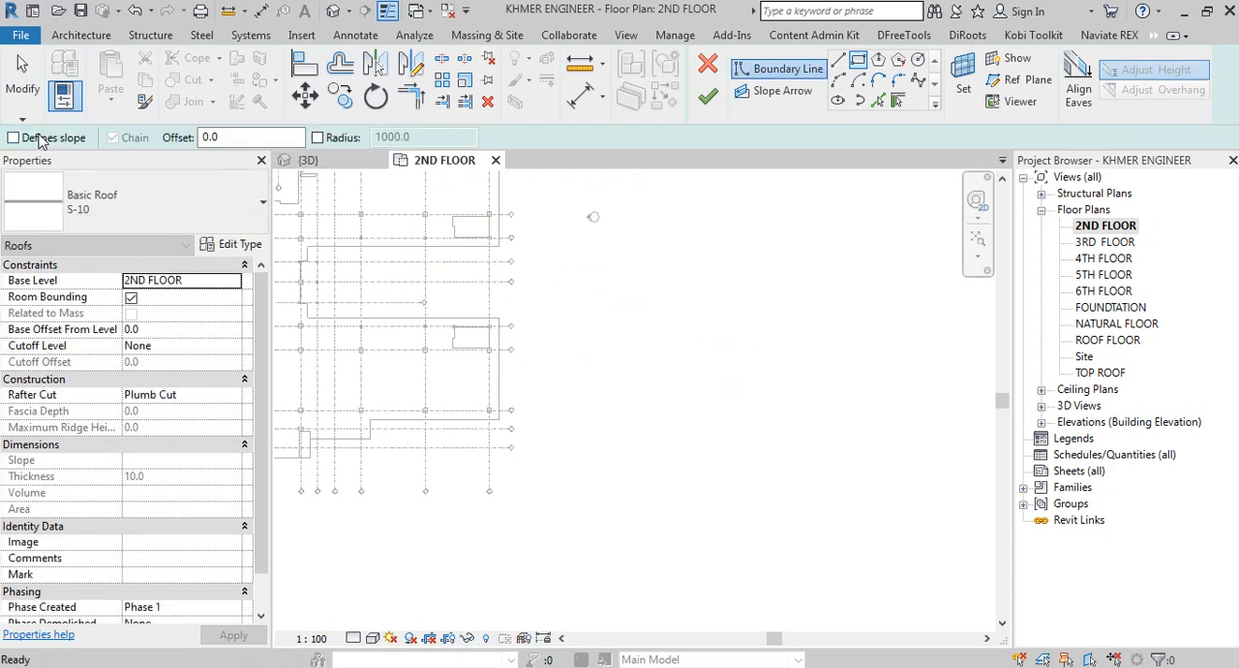
Step: Sketch a rectangular roof boundary about 26000 by 13000 with slope-defining edges beside the building, and finish the roof
{"action": "left_click", "coordinate": [670, 303]}
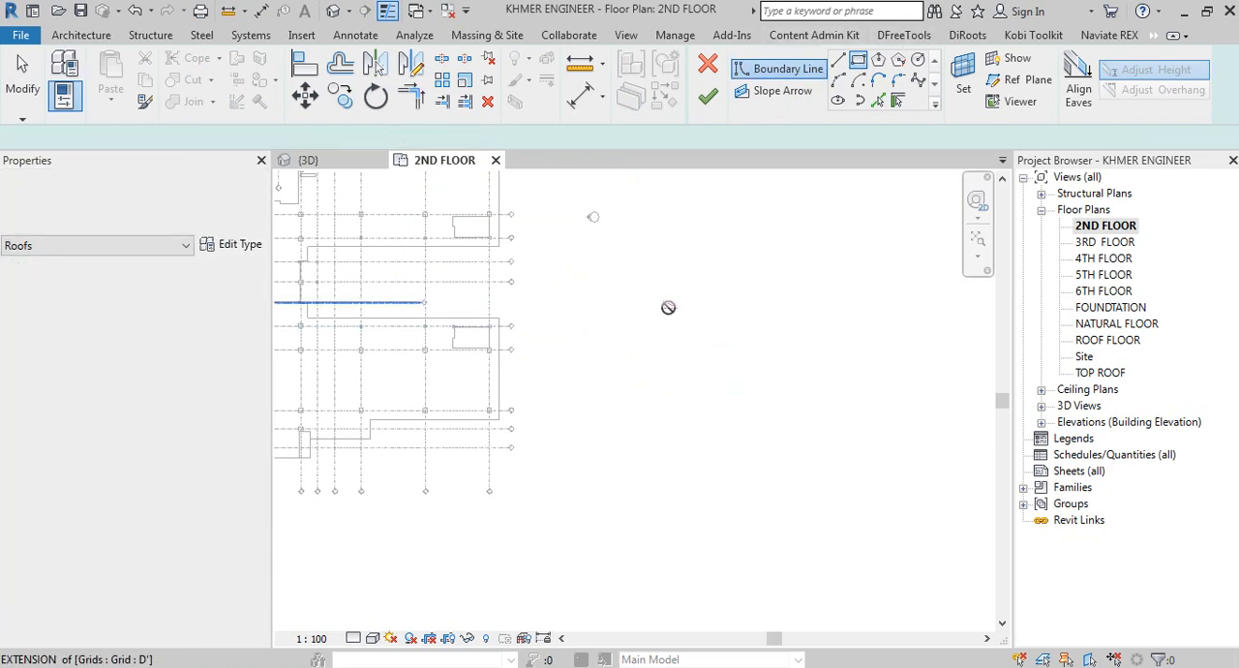
{"action": "left_click", "coordinate": [877, 408]}
{"action": "right_click", "coordinate": [840, 236]}
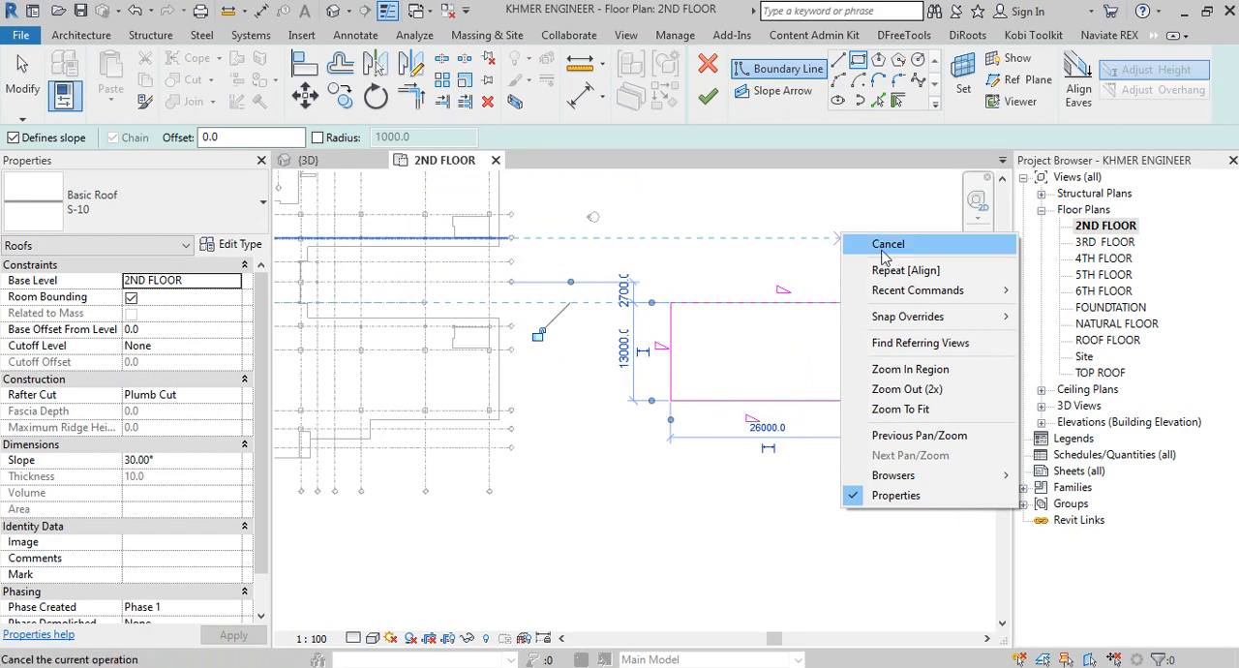
{"action": "left_click", "coordinate": [887, 246]}
{"action": "left_click", "coordinate": [707, 95]}
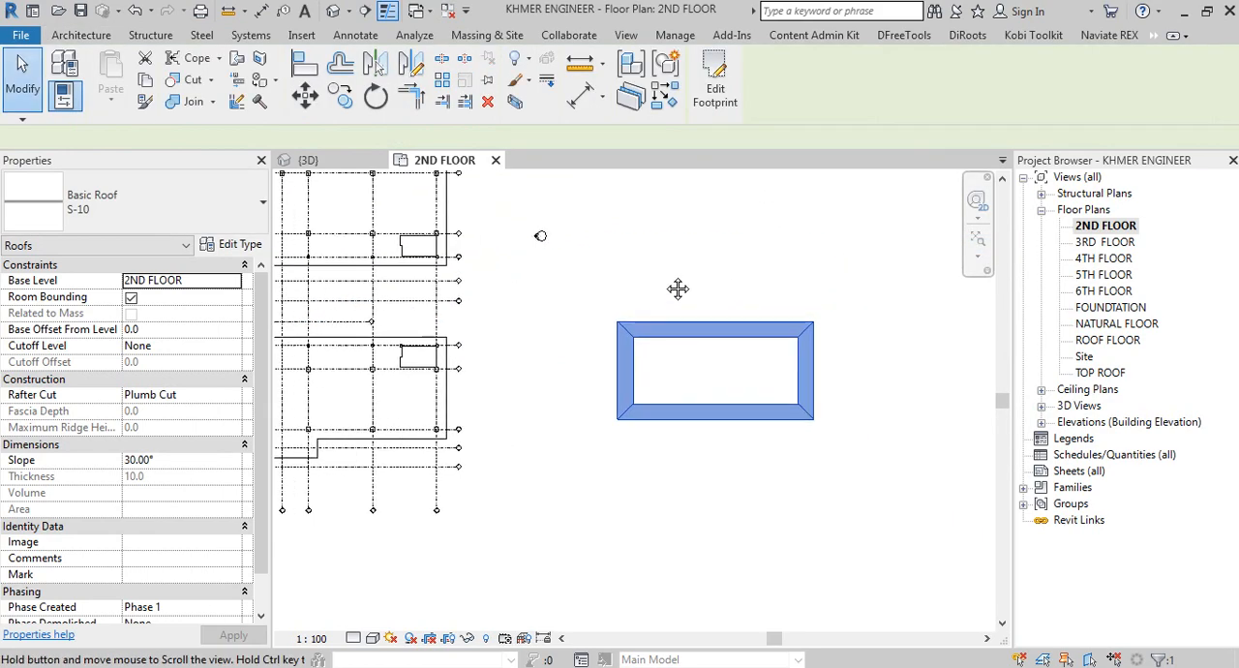
Step: Start the Wall tool with the Basic Wall W-200 type beside the new hip roof
{"action": "left_click", "coordinate": [95, 40]}
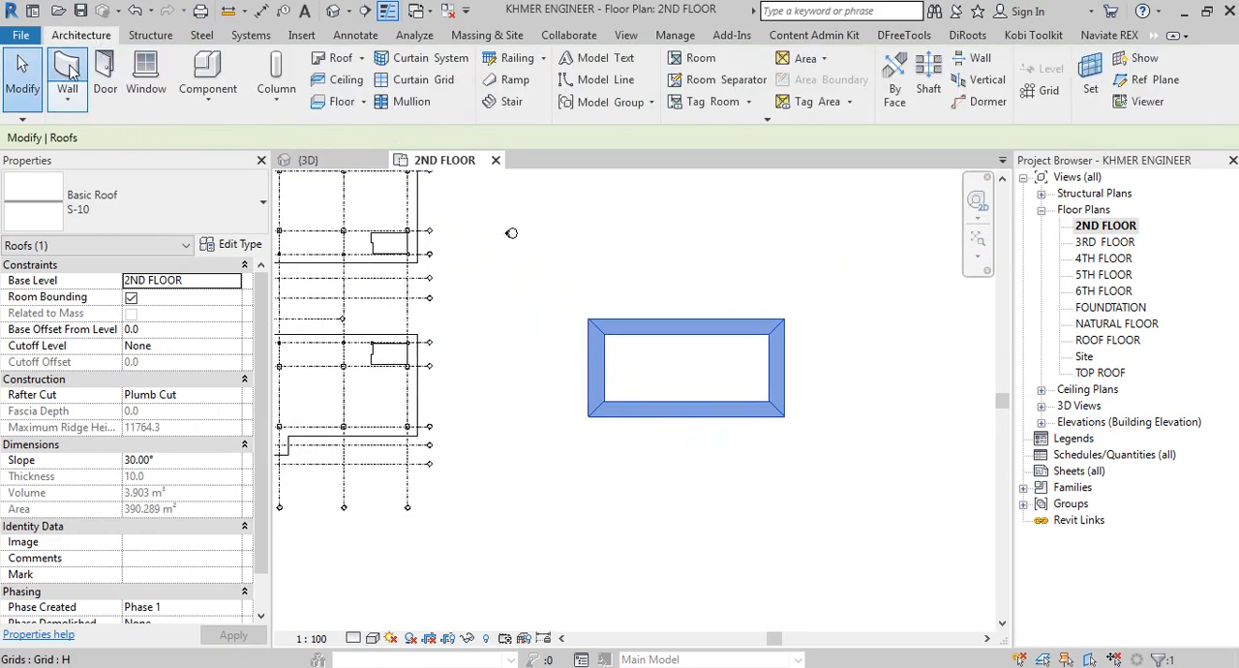
{"action": "scroll", "coordinate": [589, 323], "scroll_direction": "up", "scroll_amount": 2}
{"action": "key", "text": "w"}
{"action": "key", "text": "a"}
{"action": "left_click", "coordinate": [632, 281]}
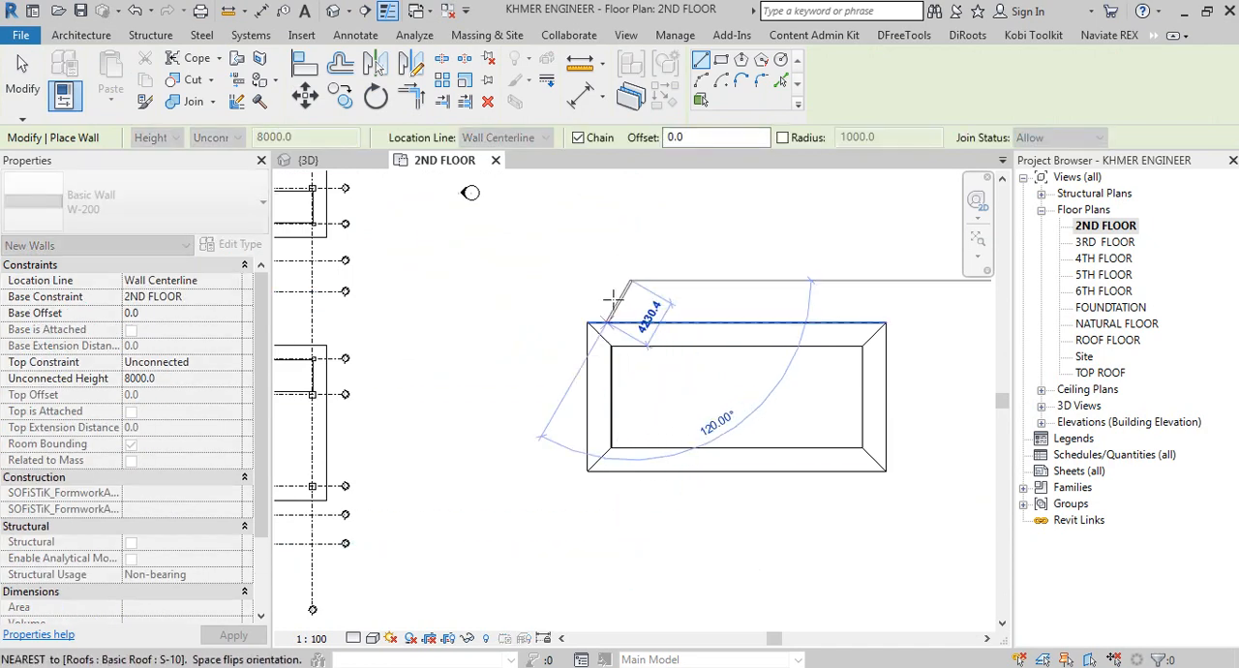
{"action": "right_click", "coordinate": [591, 279]}
{"action": "left_click", "coordinate": [638, 284]}
Step: Draw a closed rectangle of W-200 walls about 22500 long along three roof edges, with the fourth wall set in from the roof's left edge
{"action": "left_click", "coordinate": [630, 320]}
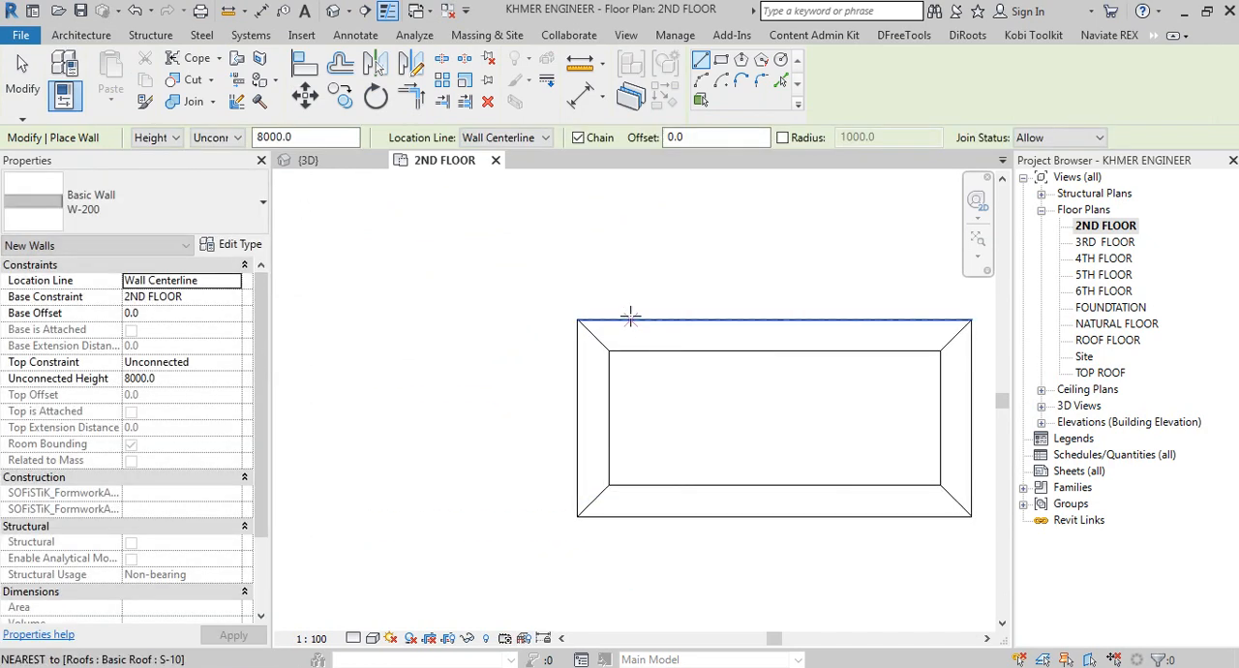
{"action": "left_click", "coordinate": [630, 515]}
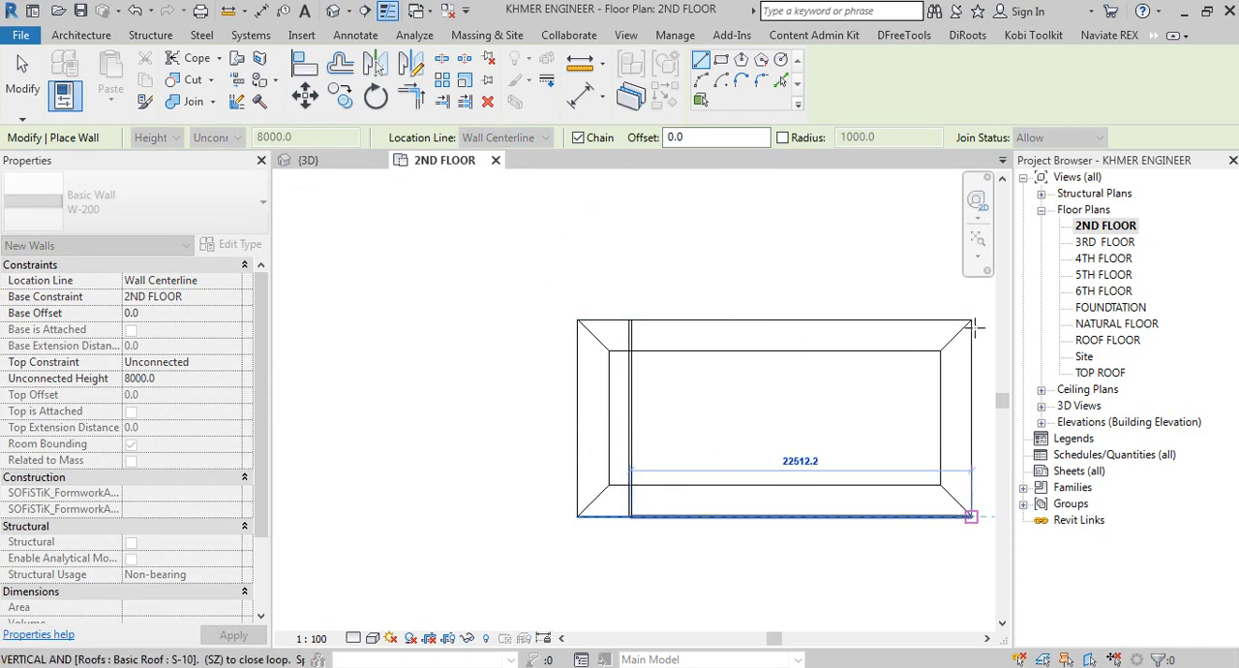
{"action": "left_click", "coordinate": [971, 515]}
{"action": "left_click", "coordinate": [630, 319]}
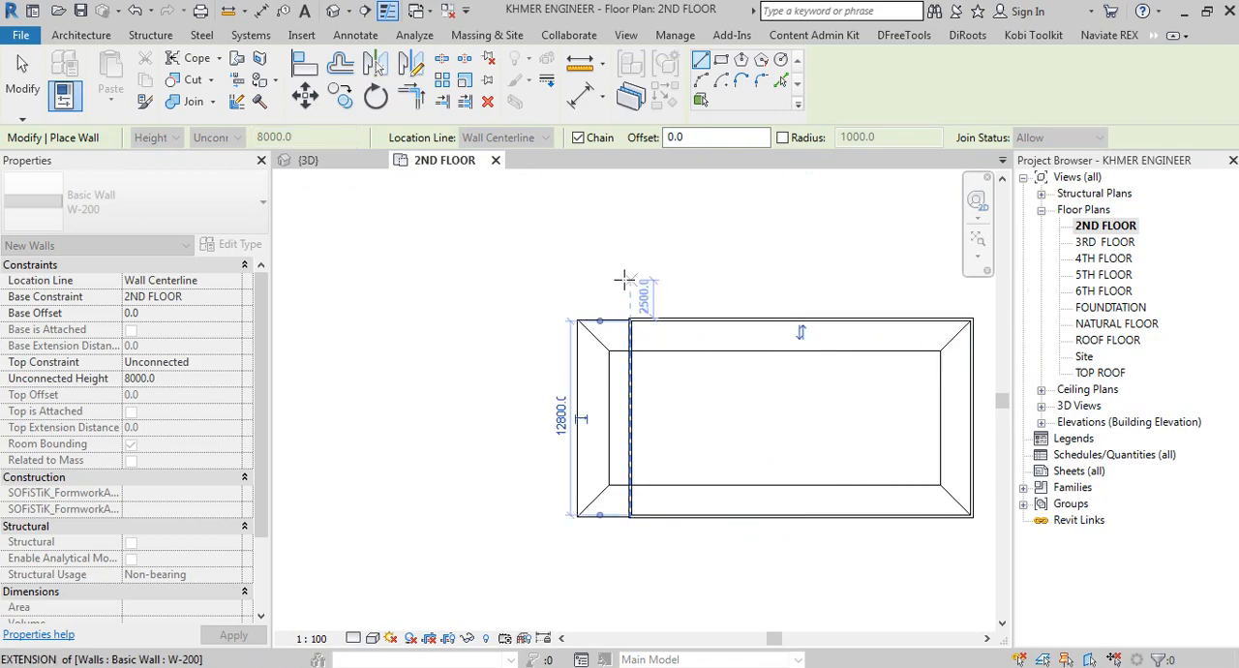
{"action": "right_click", "coordinate": [625, 279]}
{"action": "left_click", "coordinate": [675, 293]}
{"action": "right_click", "coordinate": [659, 278]}
{"action": "left_click", "coordinate": [708, 291]}
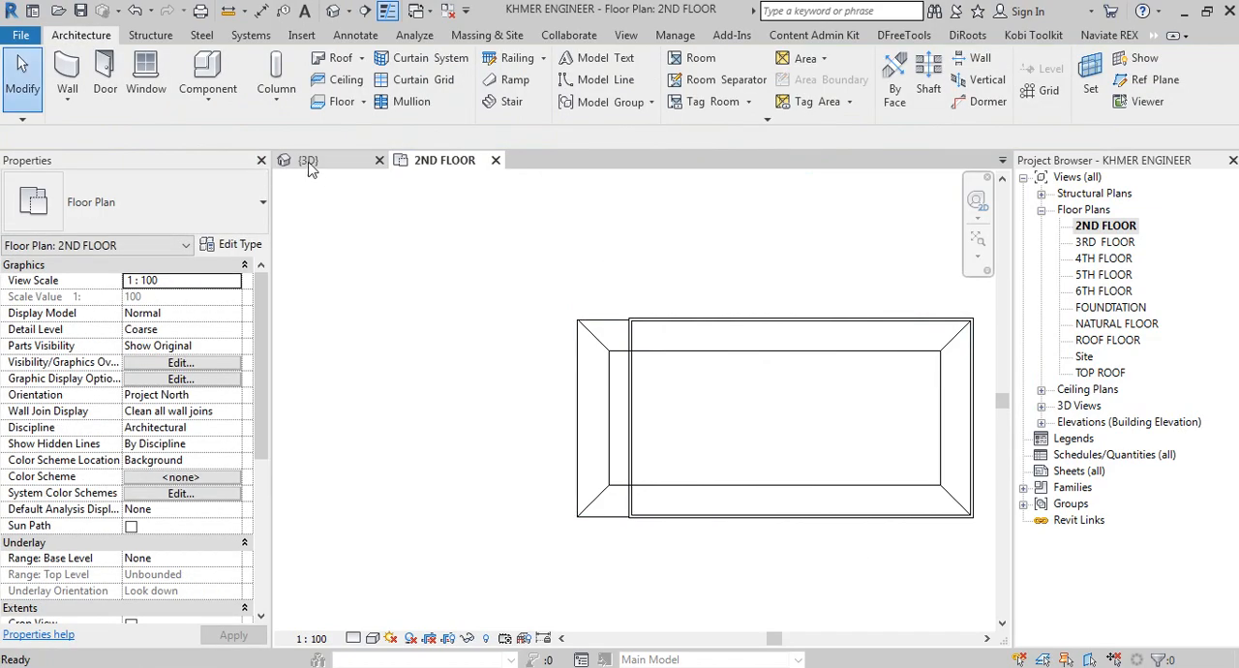
Step: In the 3D view, set the four new walls' base constraint to 1ST FLOOR and their top constraint to Up to level: 2ND FLOOR
{"action": "left_click", "coordinate": [308, 160]}
{"action": "scroll", "coordinate": [693, 491], "scroll_direction": "down", "scroll_amount": 6}
{"action": "middle_click_drag", "start_coordinate": [694, 491], "coordinate": [619, 479], "text": "shift"}
{"action": "middle_click_drag", "start_coordinate": [852, 319], "coordinate": [459, 389]}
{"action": "middle_click_drag", "start_coordinate": [731, 363], "coordinate": [811, 342], "text": "shift"}
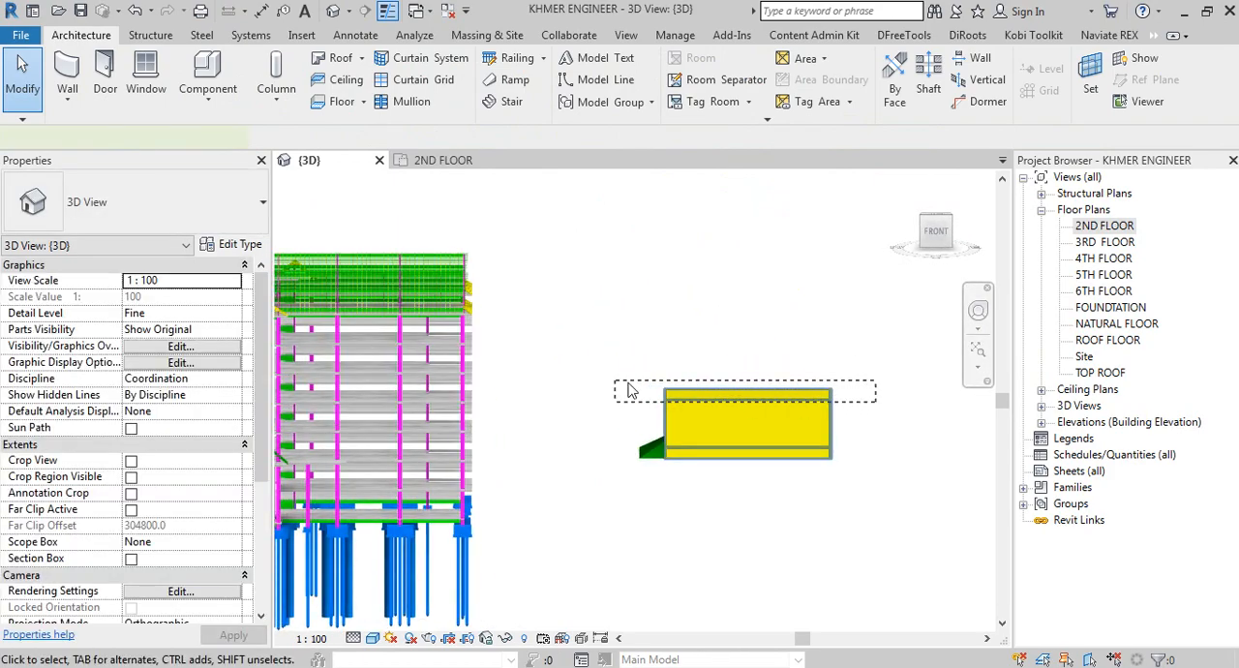
{"action": "left_click_drag", "start_coordinate": [628, 383], "coordinate": [615, 381]}
{"action": "middle_click_drag", "start_coordinate": [629, 385], "coordinate": [724, 422], "text": "shift"}
{"action": "middle_click_drag", "start_coordinate": [545, 436], "coordinate": [544, 375]}
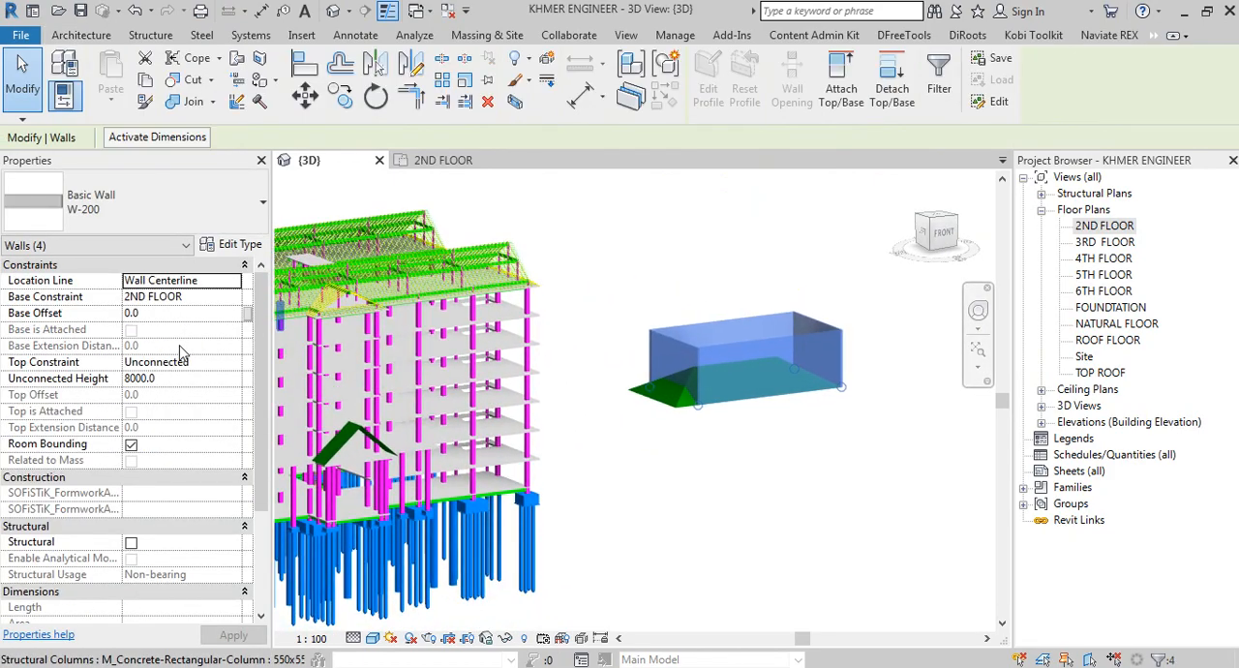
{"action": "left_click", "coordinate": [229, 302]}
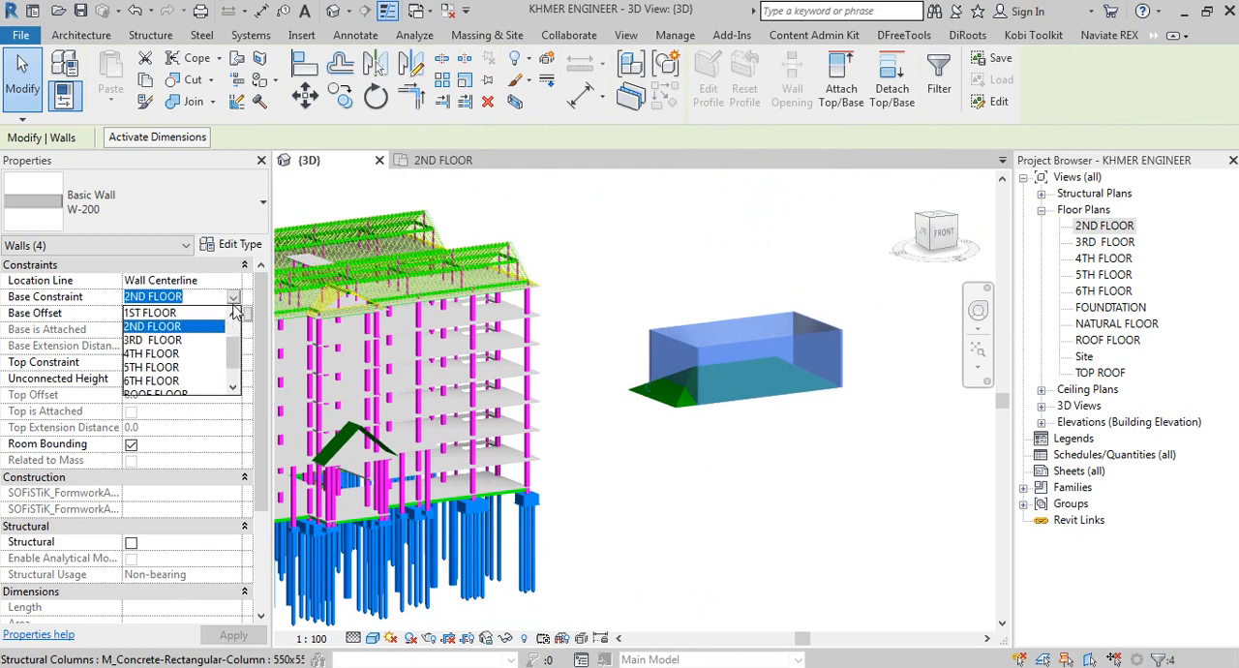
{"action": "left_click", "coordinate": [155, 313]}
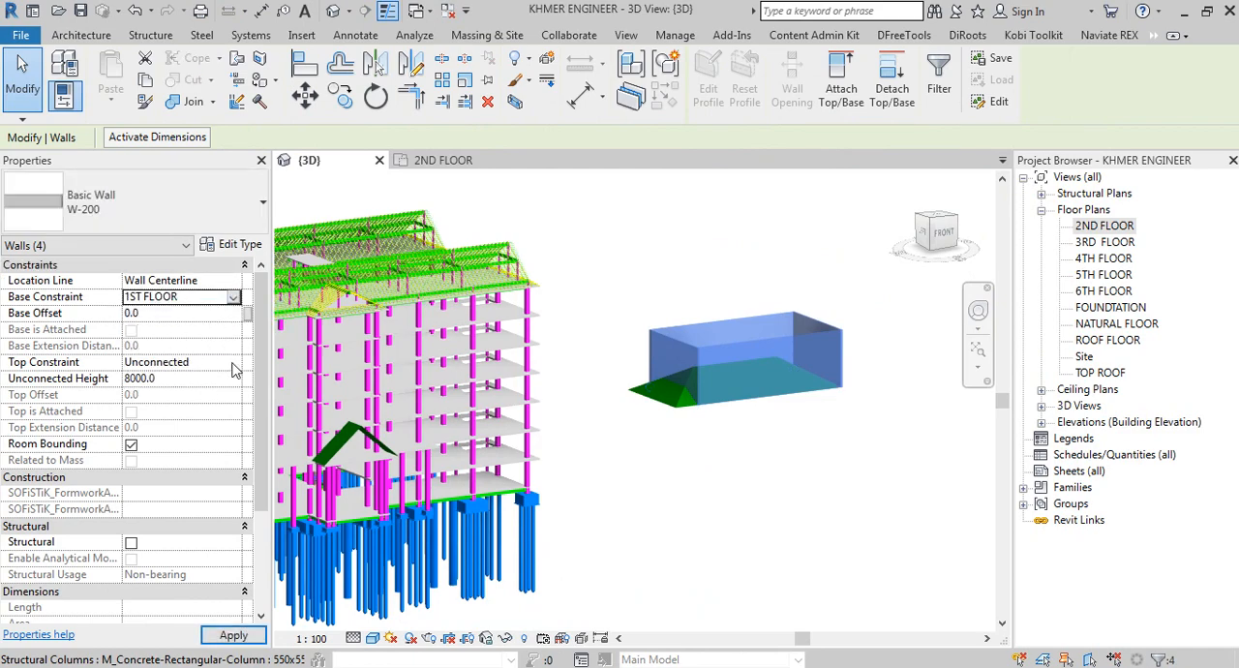
{"action": "left_click", "coordinate": [232, 365]}
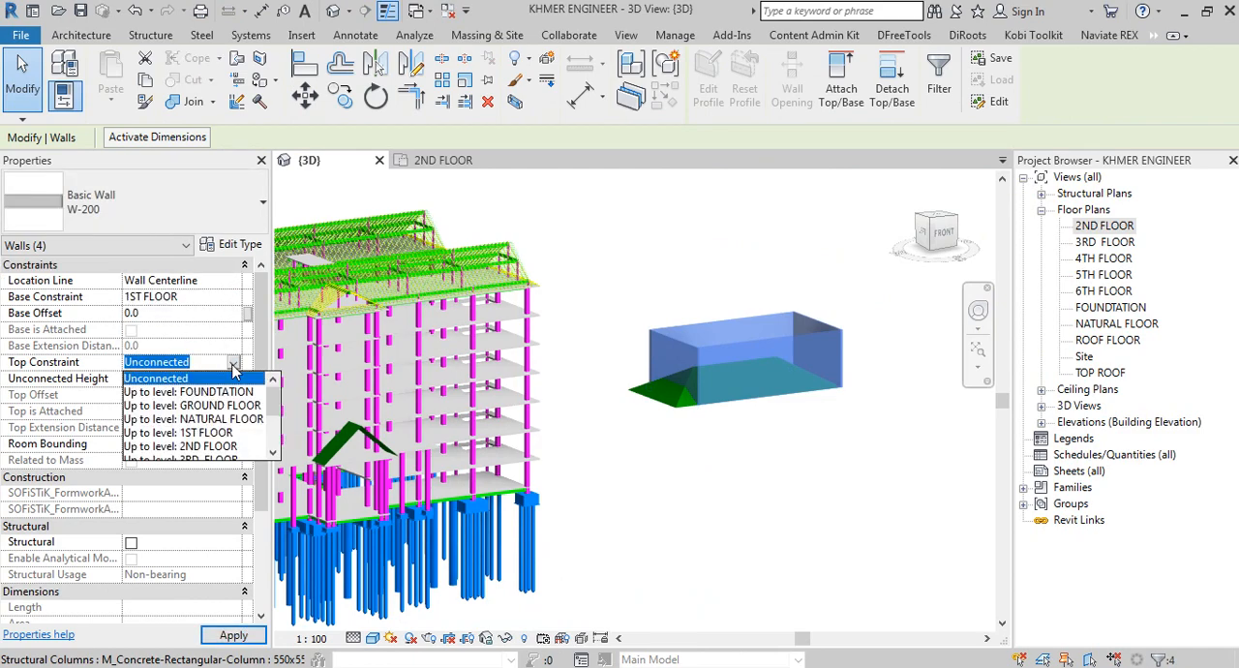
{"action": "left_click", "coordinate": [194, 446]}
{"action": "left_click", "coordinate": [666, 522]}
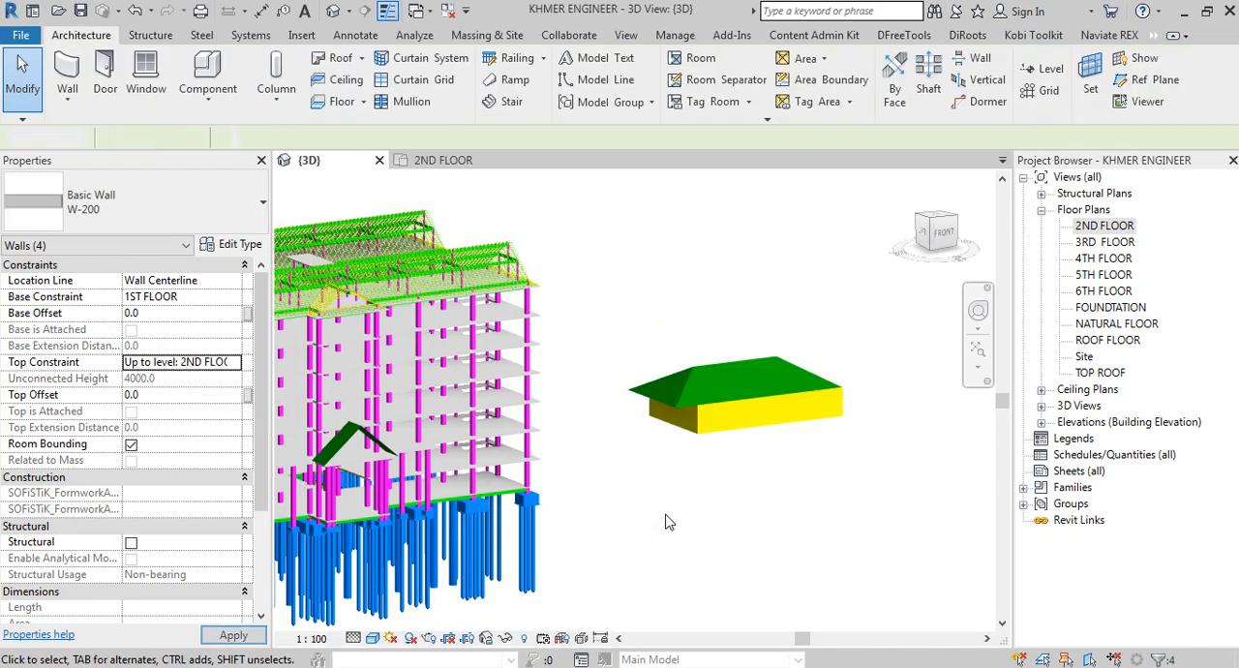
Step: Attach the tops of the four W-200 walls to the hip roof above them and check the junction
{"action": "middle_click_drag", "start_coordinate": [666, 523], "coordinate": [678, 430], "text": "shift"}
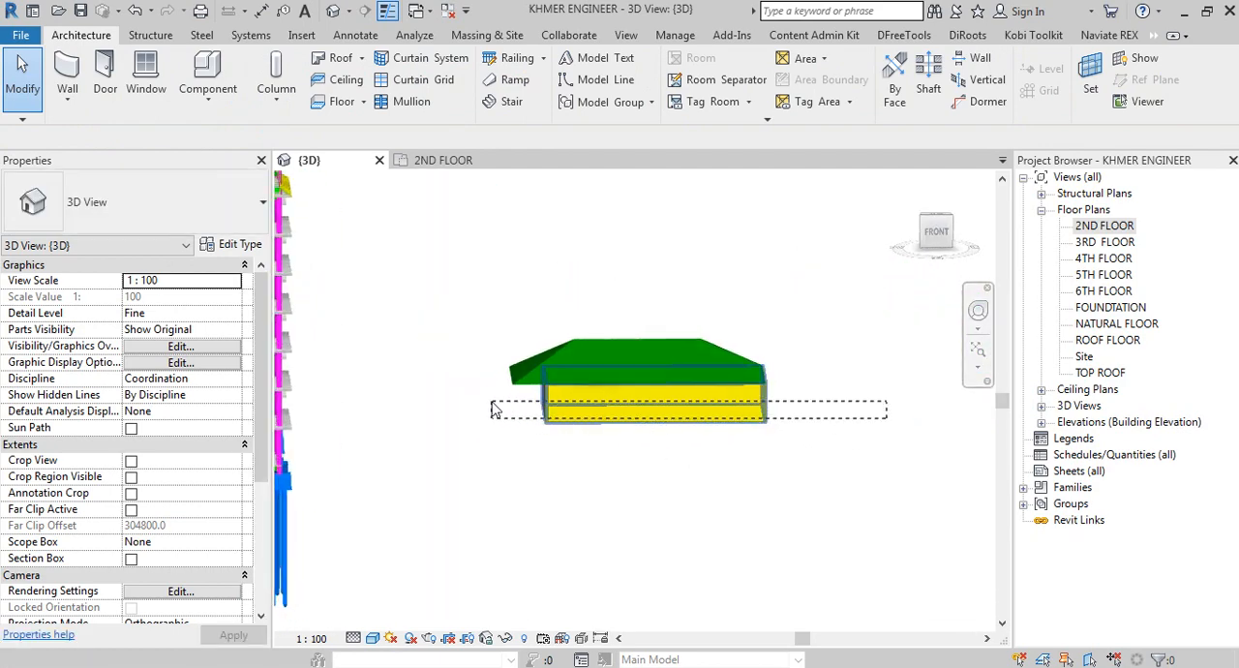
{"action": "middle_click_drag", "start_coordinate": [582, 447], "coordinate": [803, 397], "text": "shift"}
{"action": "left_click", "coordinate": [841, 89]}
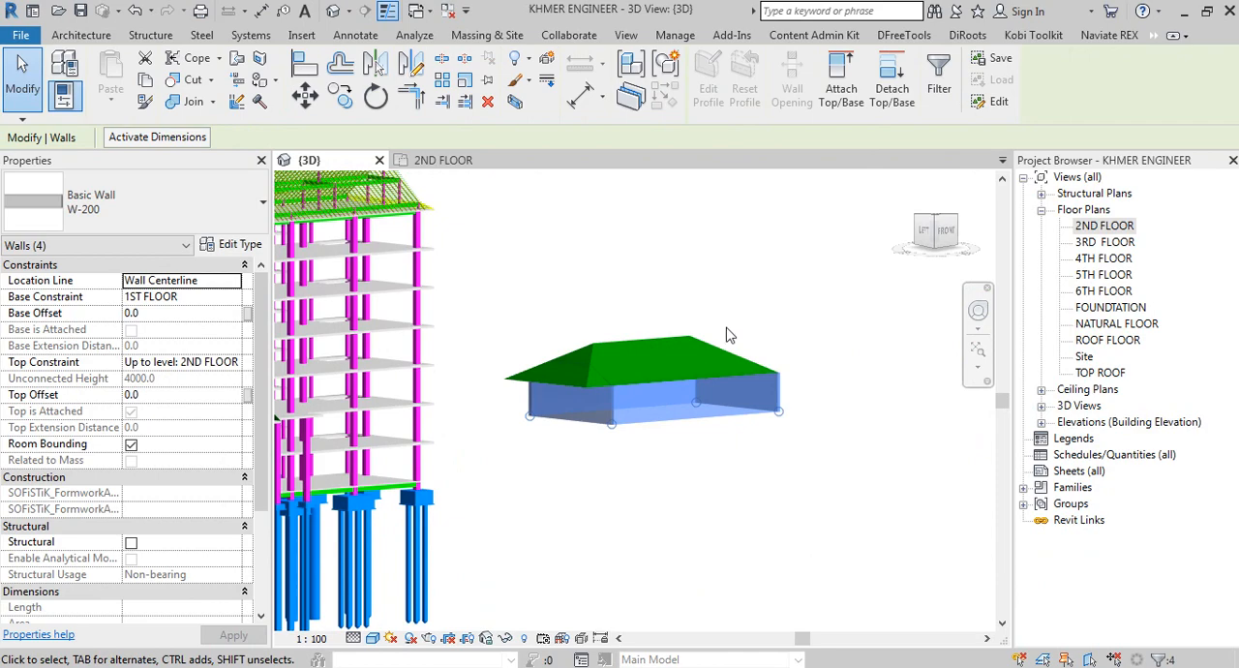
{"action": "scroll", "coordinate": [608, 457], "scroll_direction": "up", "scroll_amount": 7}
{"action": "mouse_move", "coordinate": [575, 292]}
{"action": "middle_mouse_down"}
{"action": "mouse_move", "coordinate": [573, 407]}
{"action": "mouse_move", "coordinate": [591, 290]}
{"action": "middle_mouse_up"}
{"action": "left_click", "coordinate": [507, 583]}
{"action": "middle_click_drag", "start_coordinate": [501, 578], "coordinate": [648, 472], "text": "shift"}
{"action": "middle_click_drag", "start_coordinate": [647, 417], "coordinate": [583, 509], "text": "shift"}
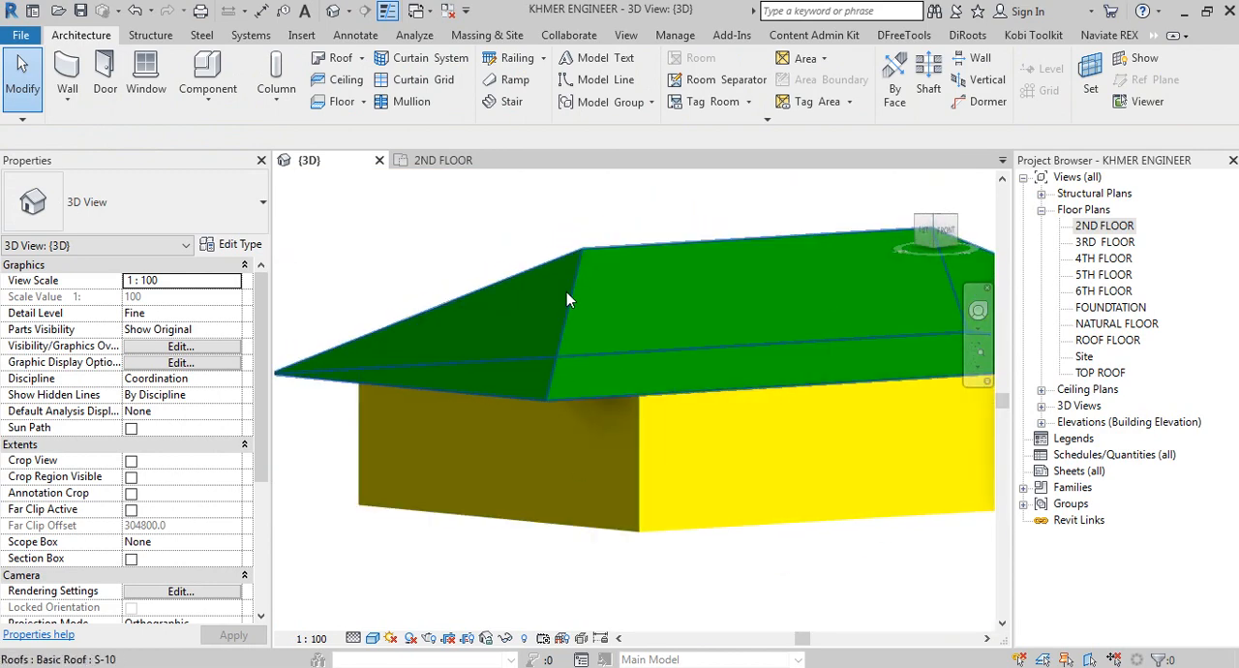
{"action": "left_click", "coordinate": [571, 341]}
{"action": "scroll", "coordinate": [560, 464], "scroll_direction": "down", "scroll_amount": 3}
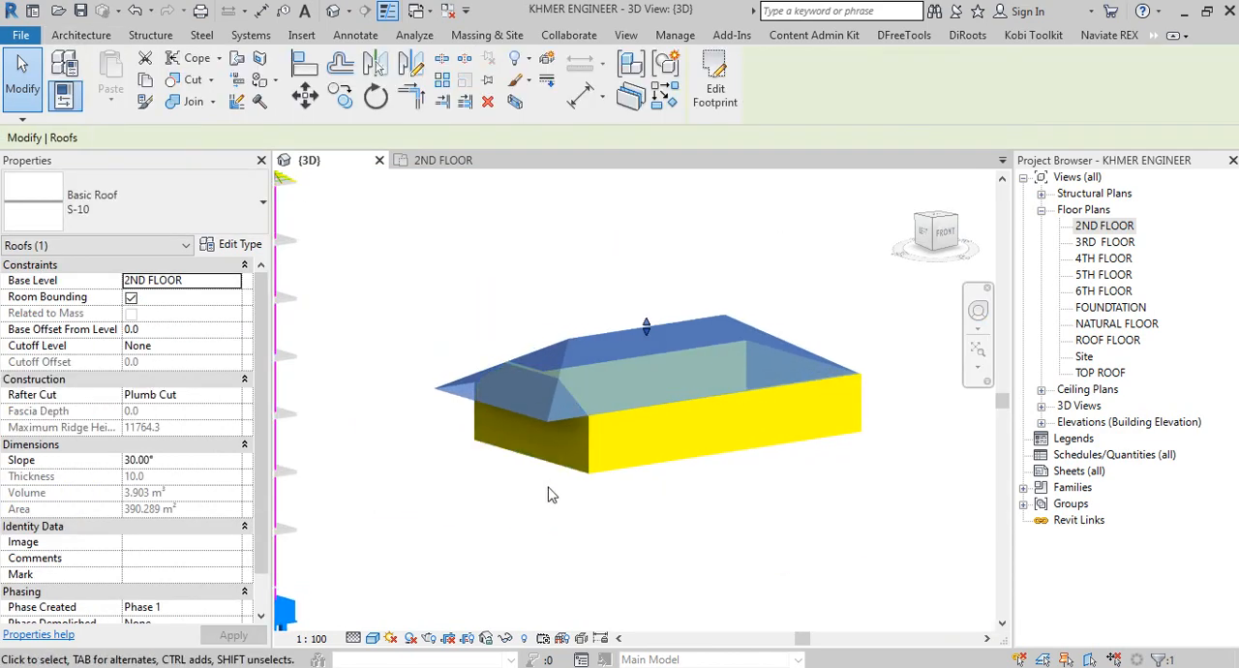
Step: Delete the demonstration hip roof together with its four supporting walls beside the building
{"action": "left_click", "coordinate": [547, 495]}
{"action": "scroll", "coordinate": [548, 495], "scroll_direction": "down", "scroll_amount": 3}
{"action": "left_click_drag", "start_coordinate": [811, 517], "coordinate": [619, 334]}
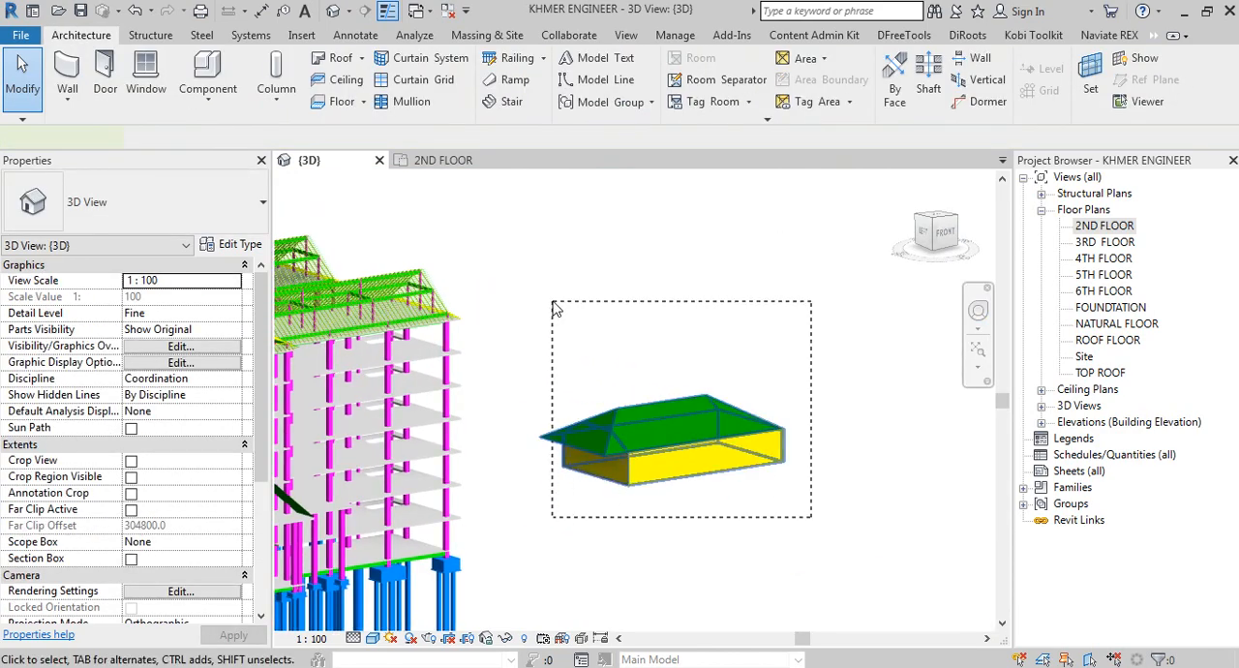
{"action": "left_click_drag", "start_coordinate": [552, 302], "coordinate": [554, 301]}
{"action": "key", "text": "Delete"}
Step: Attach the top of one 550x550 structural column at the entrance porch to the gable roof
{"action": "scroll", "coordinate": [537, 500], "scroll_direction": "down", "scroll_amount": 2}
{"action": "middle_click_drag", "start_coordinate": [339, 505], "coordinate": [576, 432]}
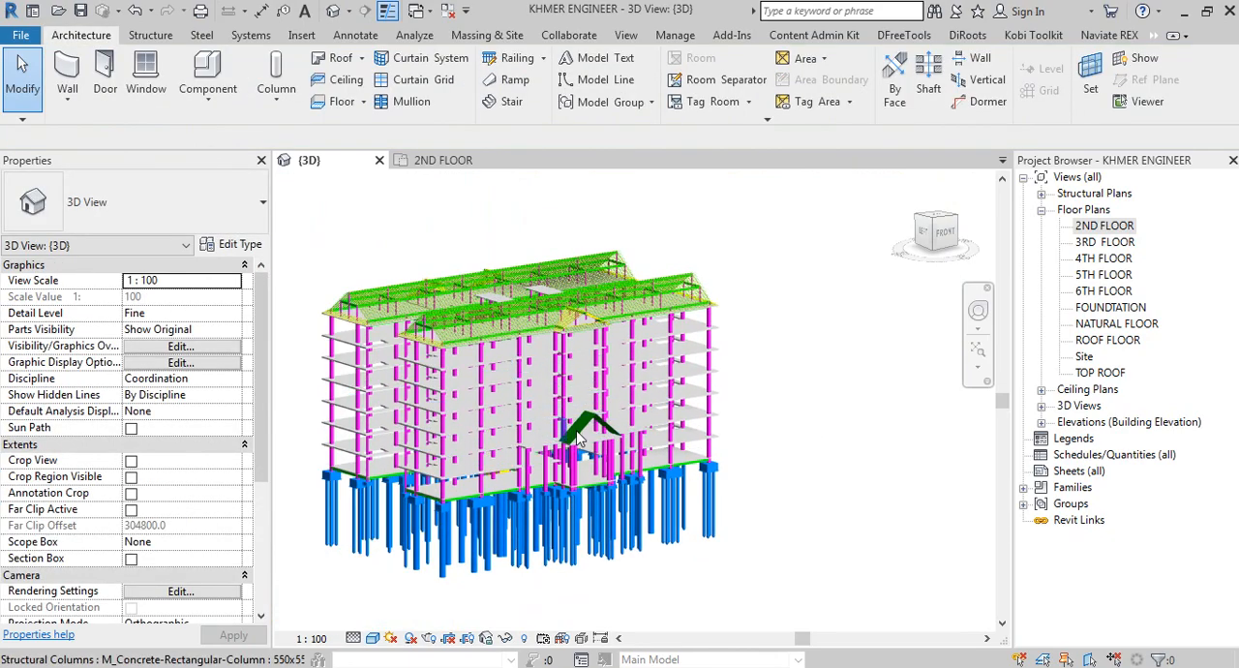
{"action": "scroll", "coordinate": [578, 437], "scroll_direction": "up", "scroll_amount": 5}
{"action": "left_click", "coordinate": [570, 503]}
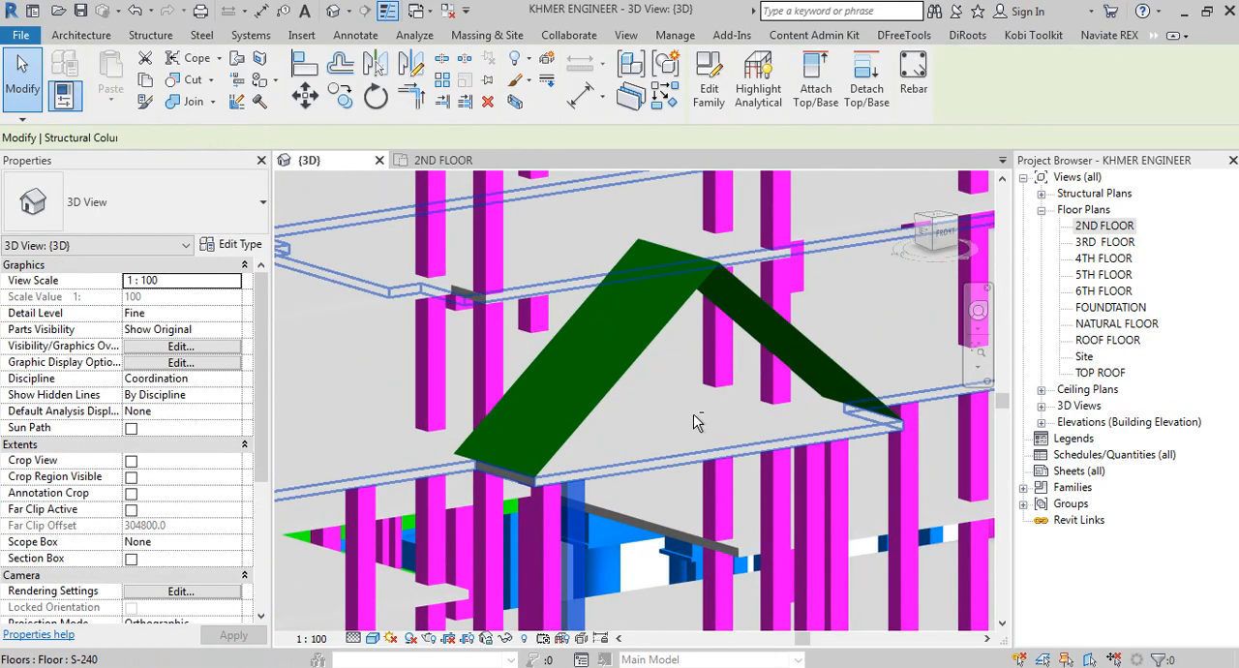
{"action": "middle_click_drag", "start_coordinate": [600, 489], "coordinate": [736, 455], "text": "shift"}
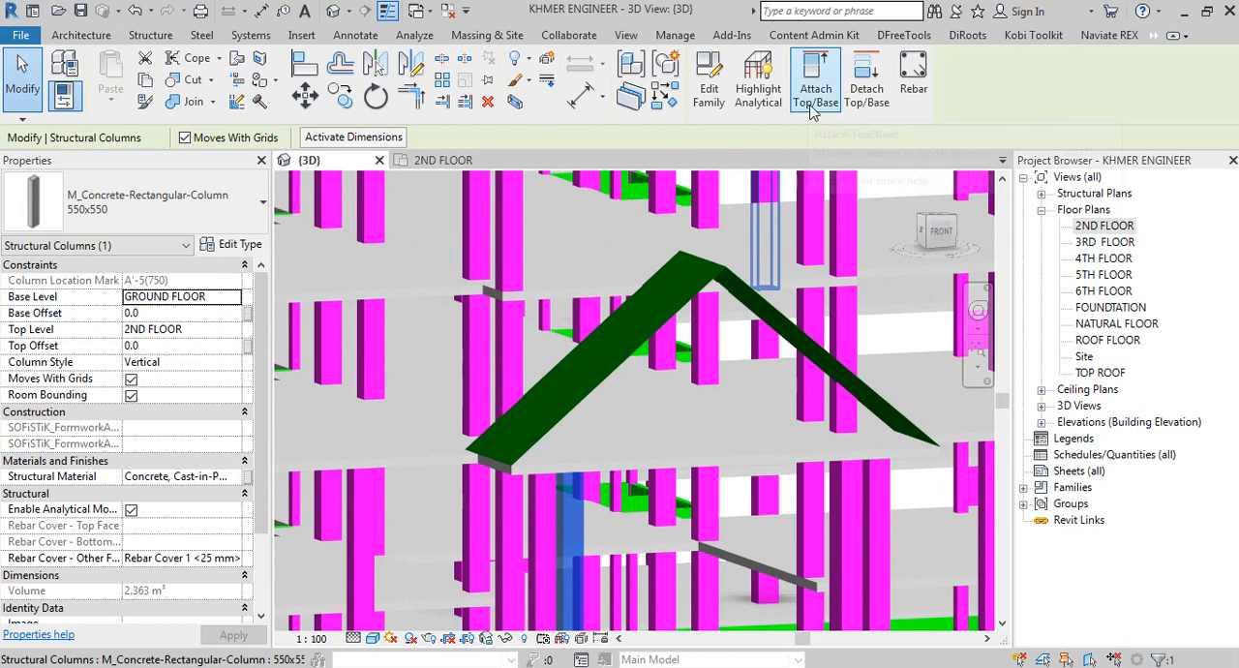
{"action": "left_click", "coordinate": [814, 97]}
{"action": "left_click", "coordinate": [578, 332]}
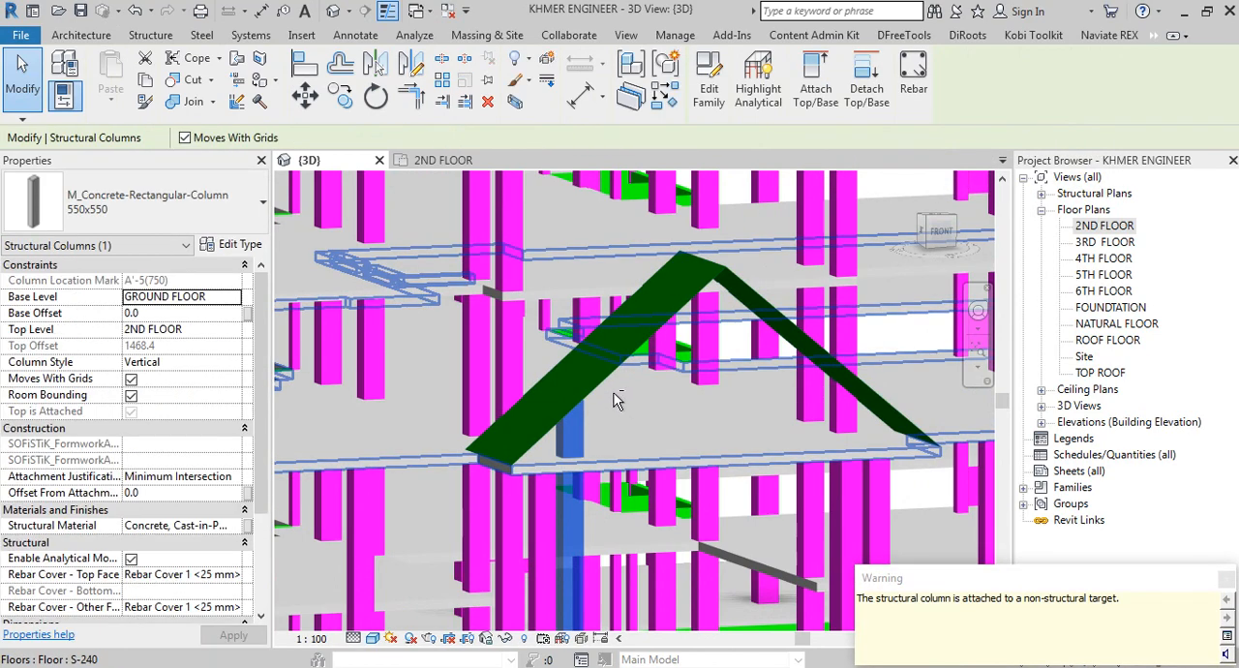
Step: Examine how the attached porch column meets the sloping roof, and undo the attachment
{"action": "middle_click_drag", "start_coordinate": [617, 400], "coordinate": [573, 387], "text": "shift"}
{"action": "scroll", "coordinate": [573, 387], "scroll_direction": "up", "scroll_amount": 5}
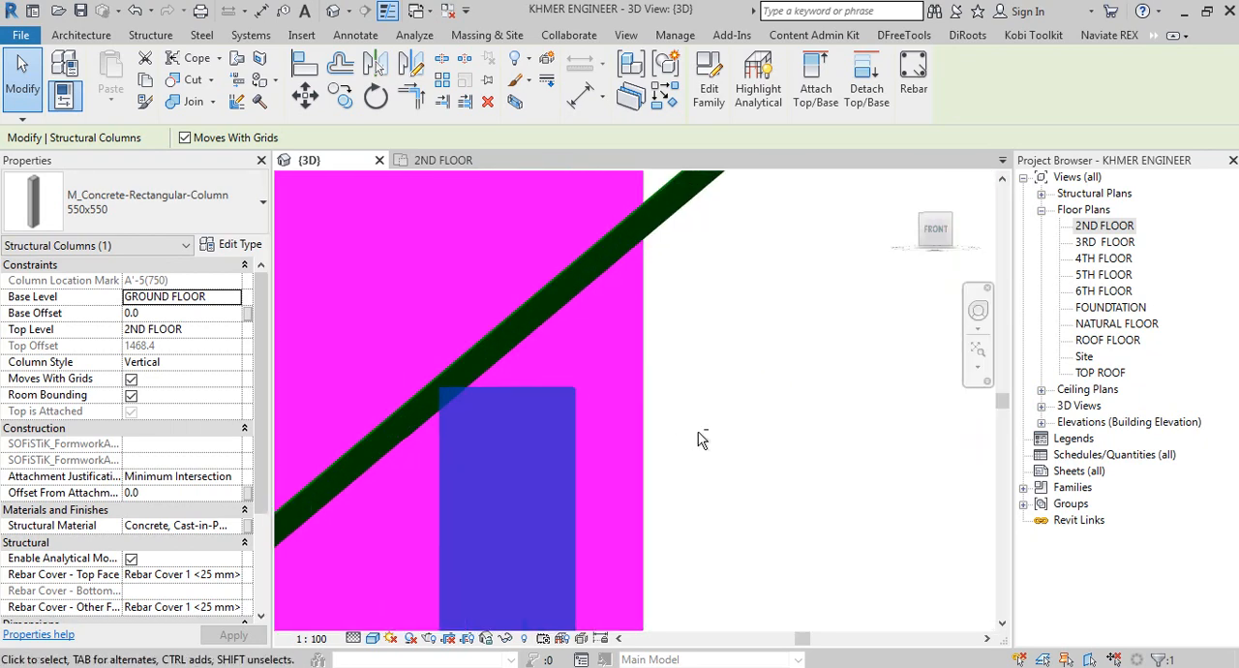
{"action": "middle_click_drag", "start_coordinate": [701, 438], "coordinate": [700, 354], "text": "shift"}
{"action": "scroll", "coordinate": [625, 472], "scroll_direction": "down", "scroll_amount": 3}
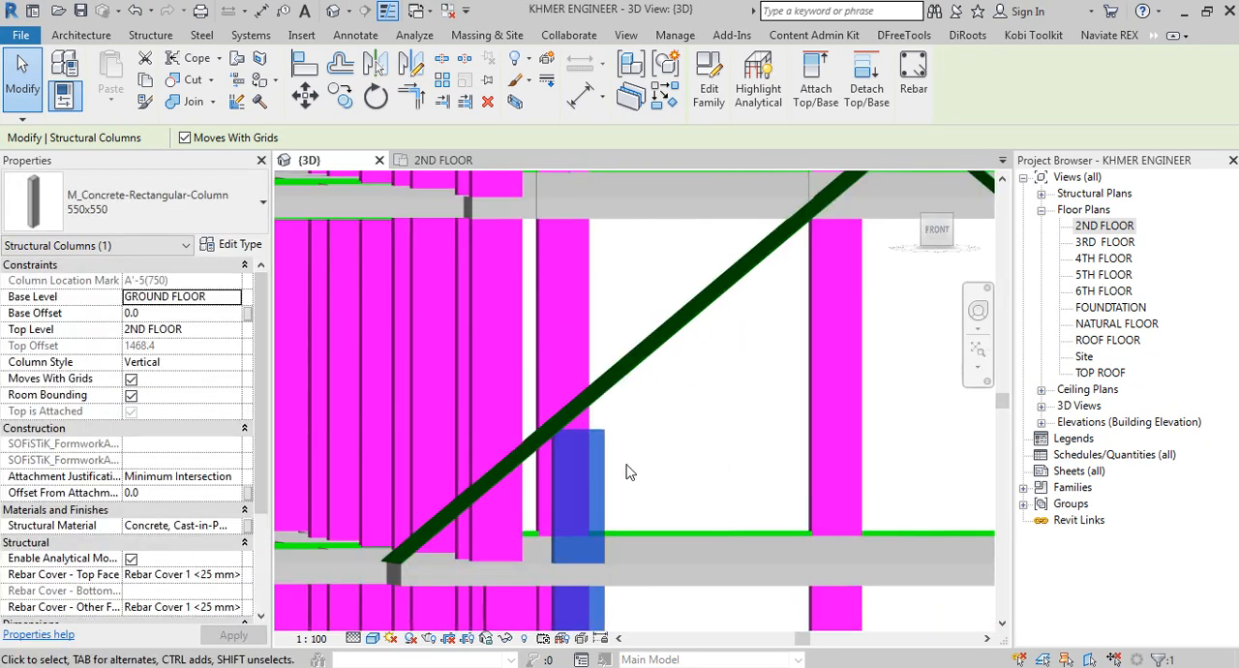
{"action": "scroll", "coordinate": [642, 469], "scroll_direction": "down", "scroll_amount": 2}
{"action": "middle_click_drag", "start_coordinate": [642, 470], "coordinate": [613, 394]}
{"action": "middle_click_drag", "start_coordinate": [634, 433], "coordinate": [686, 453], "text": "shift"}
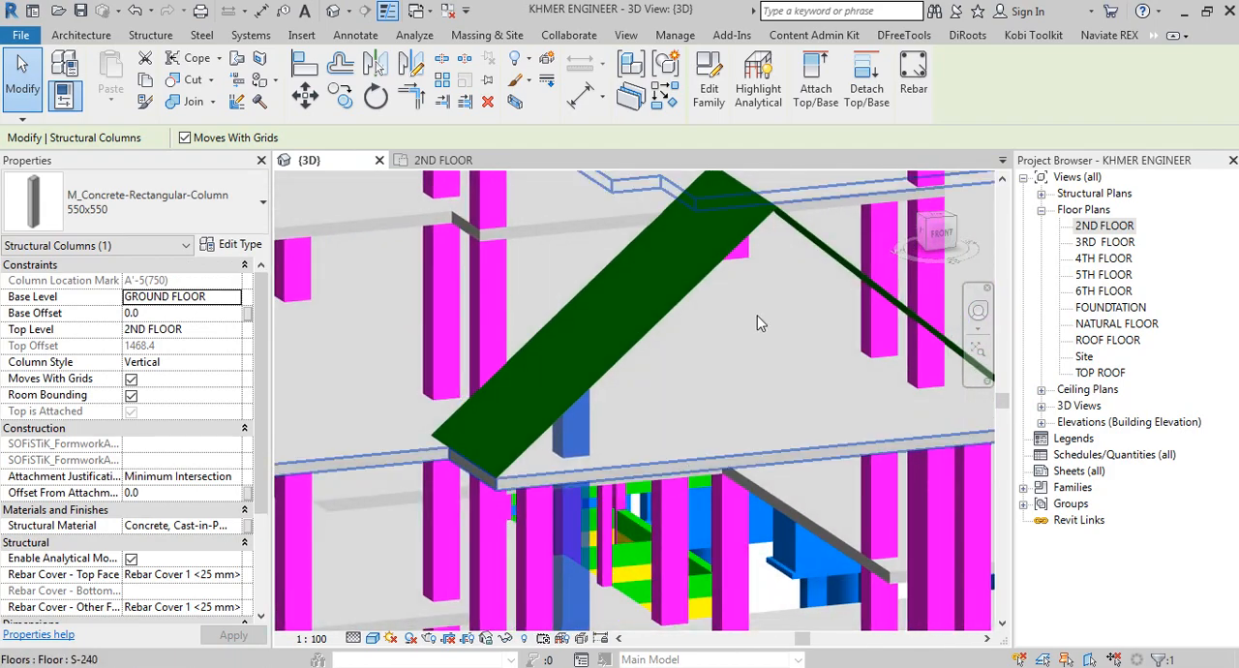
{"action": "left_click", "coordinate": [141, 13]}
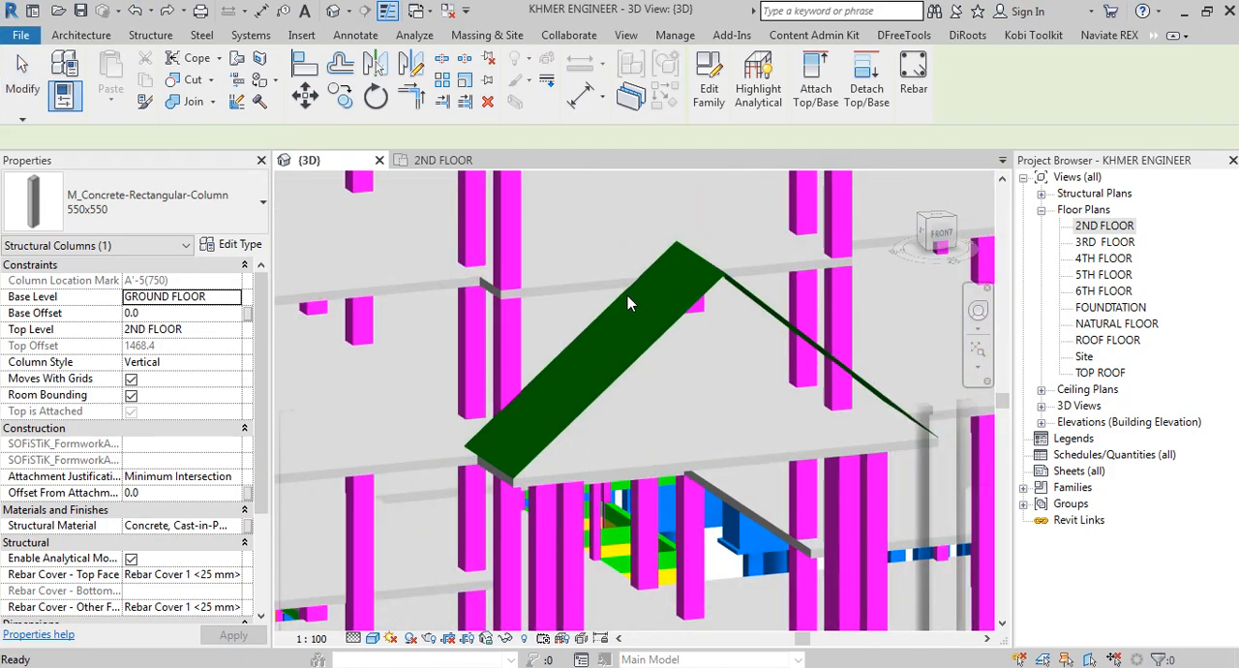
Step: Select the four 550x550 porch columns under the gable roof and set their column style to Slanted - End Point Driven
{"action": "middle_click_drag", "start_coordinate": [627, 298], "coordinate": [745, 426], "text": "shift"}
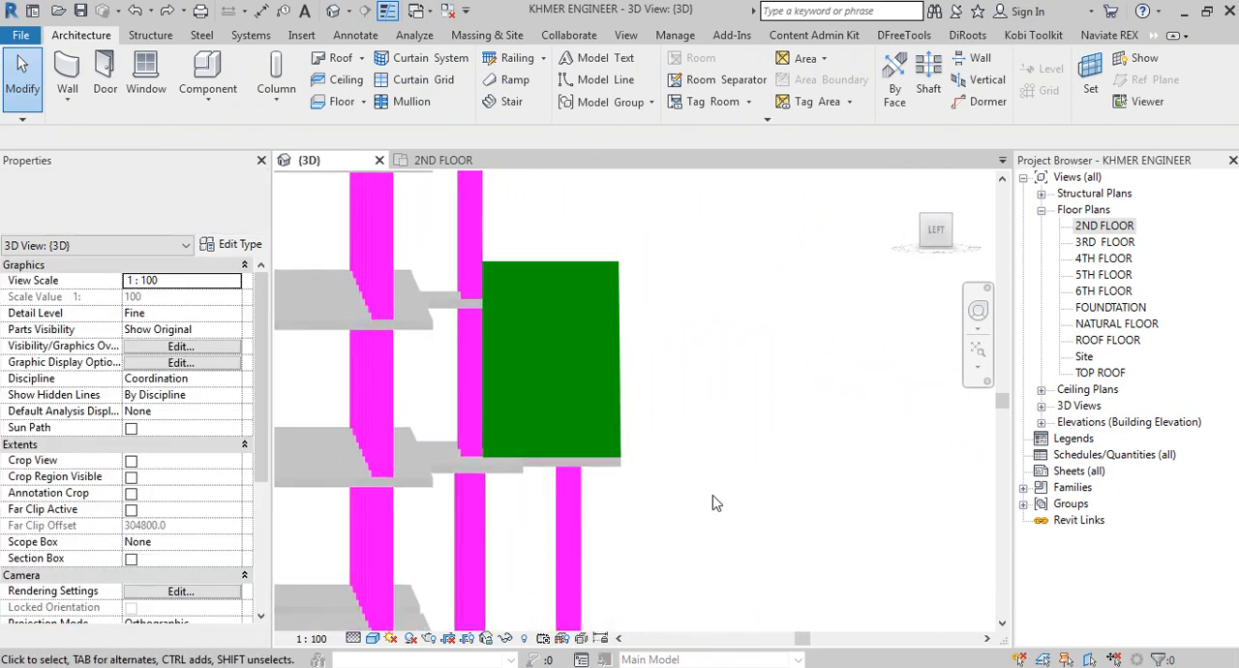
{"action": "left_click_drag", "start_coordinate": [726, 495], "coordinate": [542, 502]}
{"action": "middle_click_drag", "start_coordinate": [772, 553], "coordinate": [684, 579], "text": "shift"}
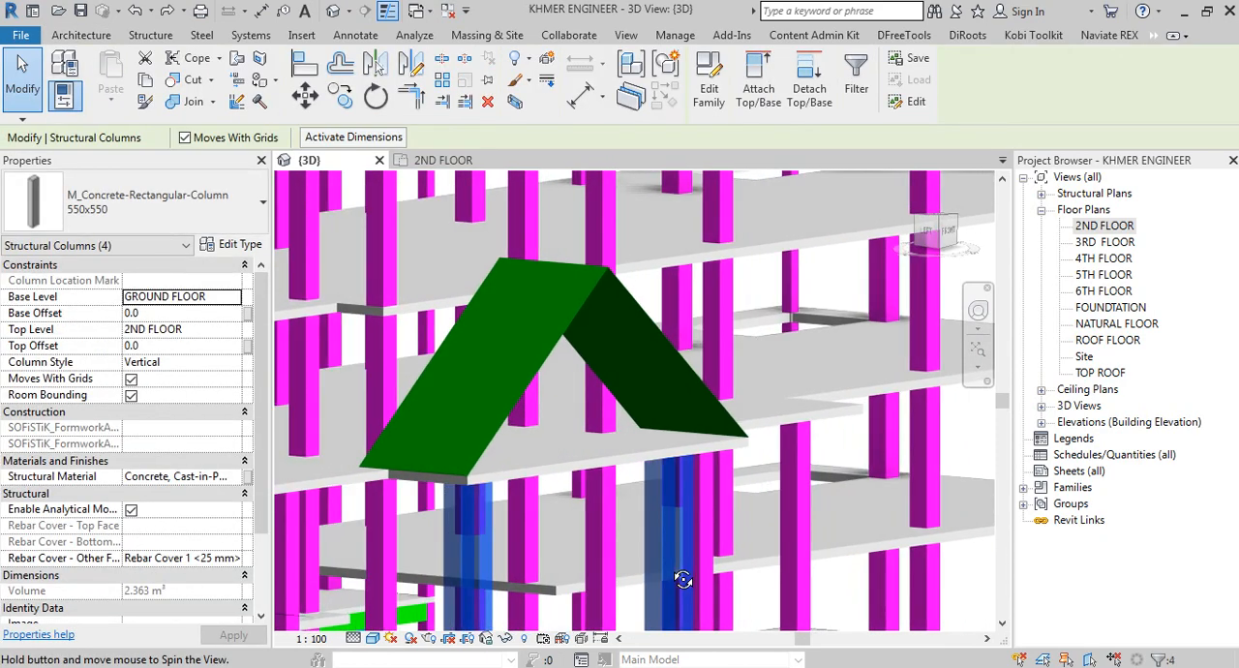
{"action": "left_click", "coordinate": [236, 366]}
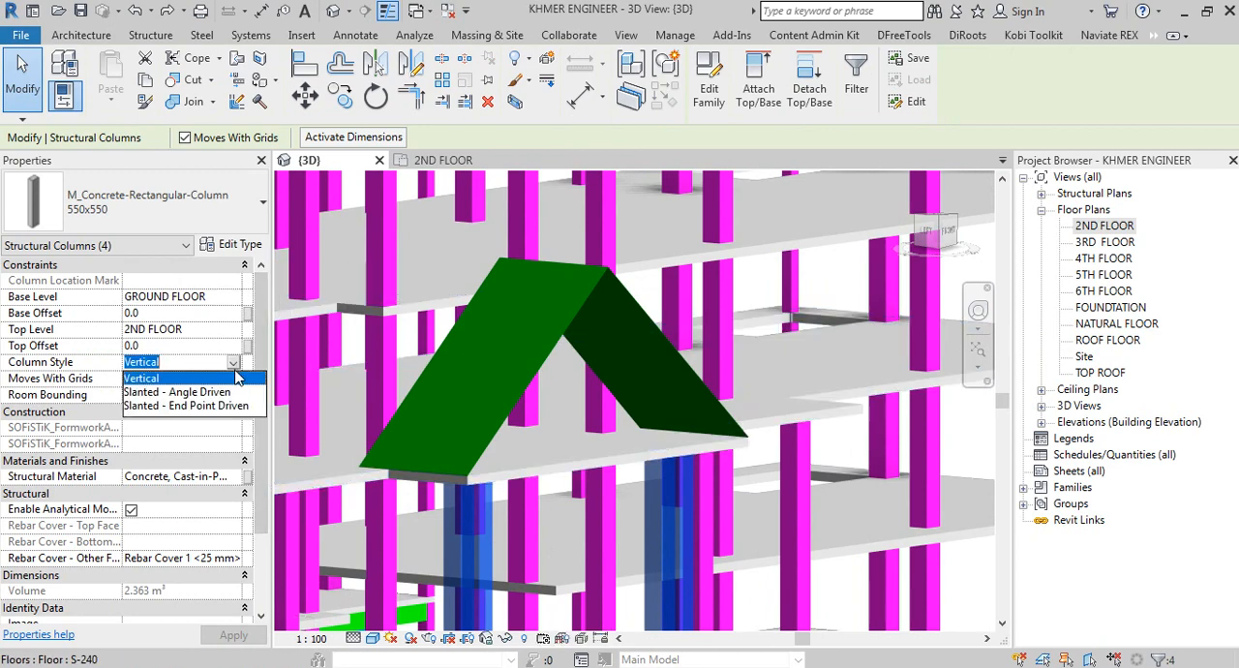
{"action": "left_click", "coordinate": [183, 392]}
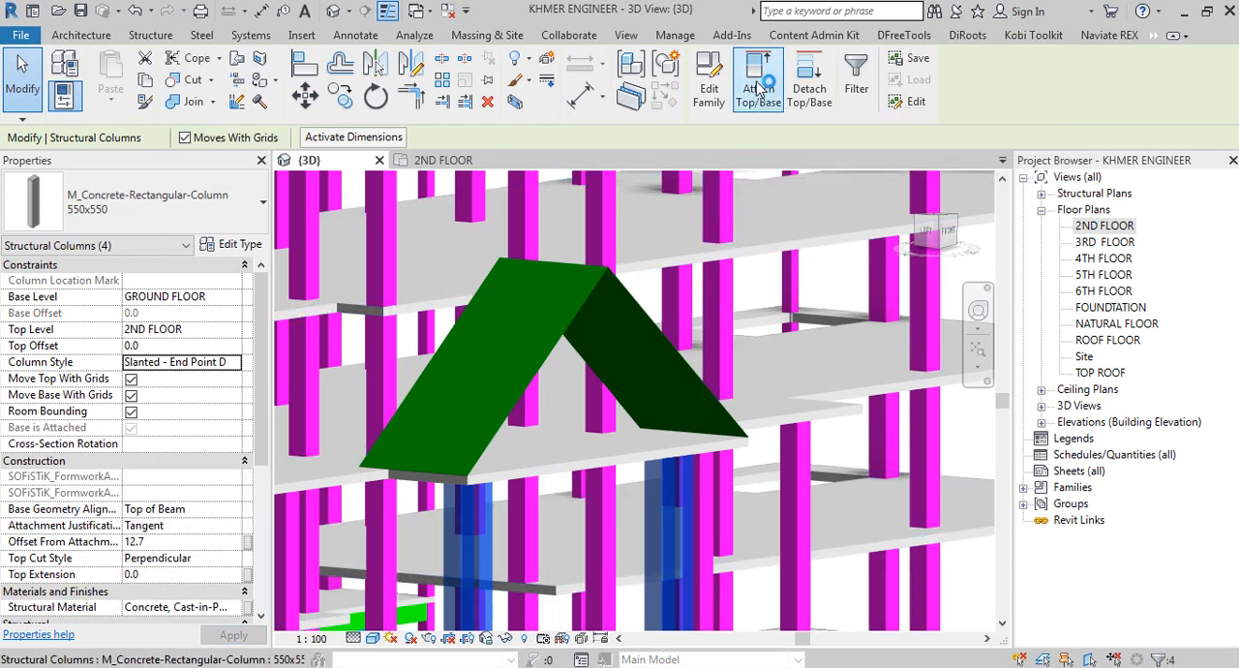
Step: Attach the tops of the four slanted-style porch columns to the gable roof and clear the selection
{"action": "left_click", "coordinate": [593, 339]}
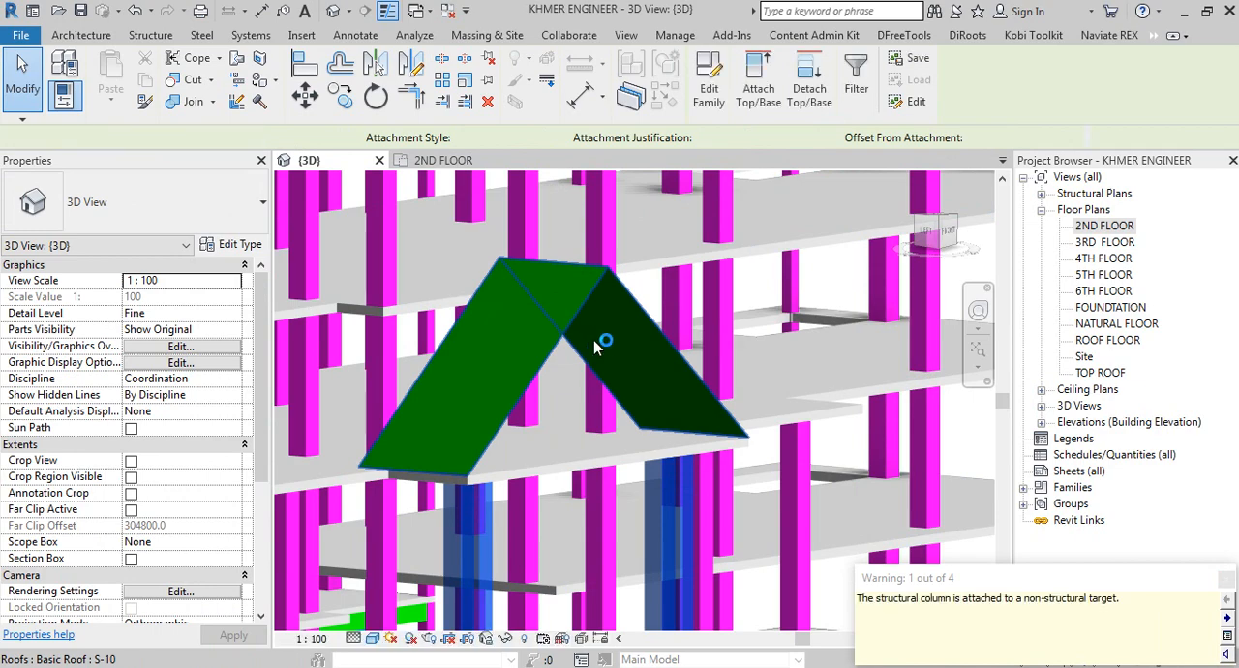
{"action": "middle_click_drag", "start_coordinate": [649, 390], "coordinate": [602, 413], "text": "shift"}
{"action": "scroll", "coordinate": [643, 476], "scroll_direction": "down", "scroll_amount": 2}
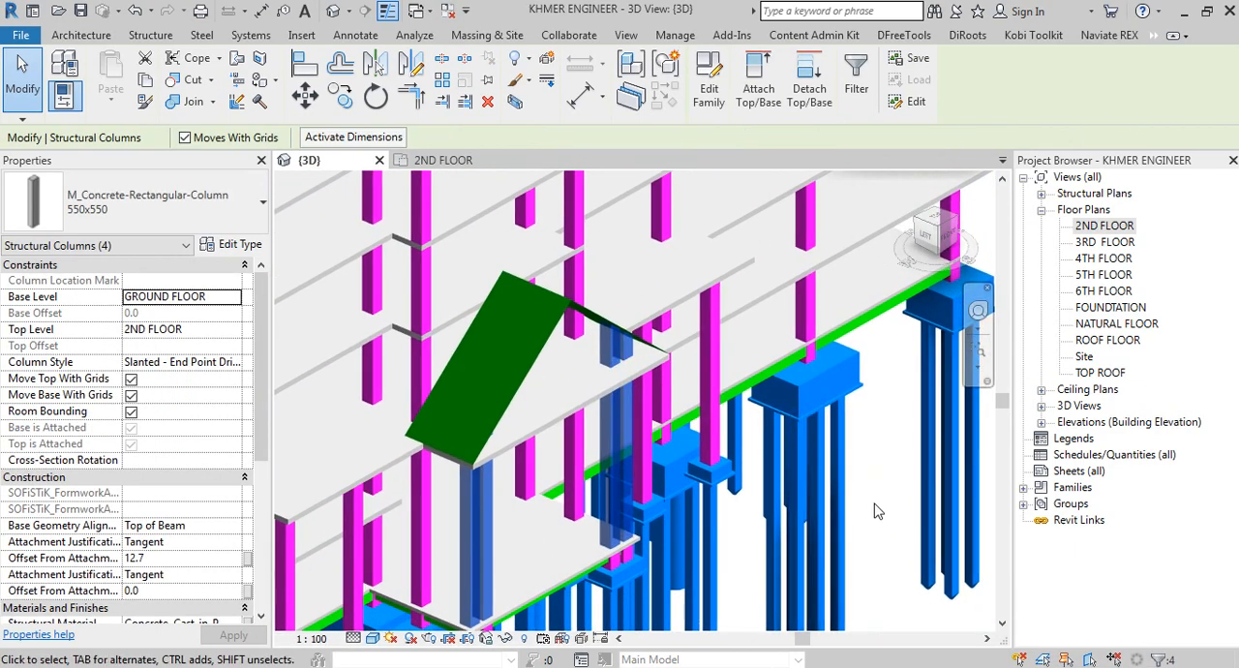
{"action": "key", "text": "Escape"}
{"action": "middle_click_drag", "start_coordinate": [874, 511], "coordinate": [823, 463], "text": "shift"}
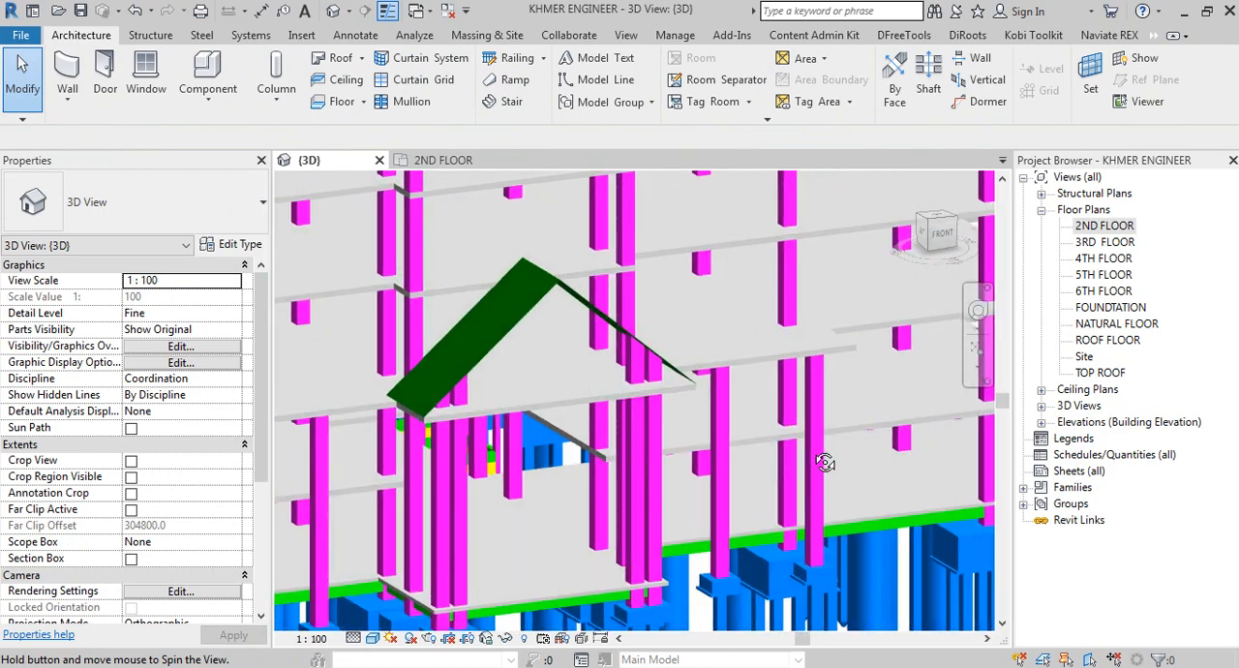
Step: Duplicate the porch gable roof's S-10 type as a new Basic Roof type named 120
{"action": "left_click", "coordinate": [547, 305]}
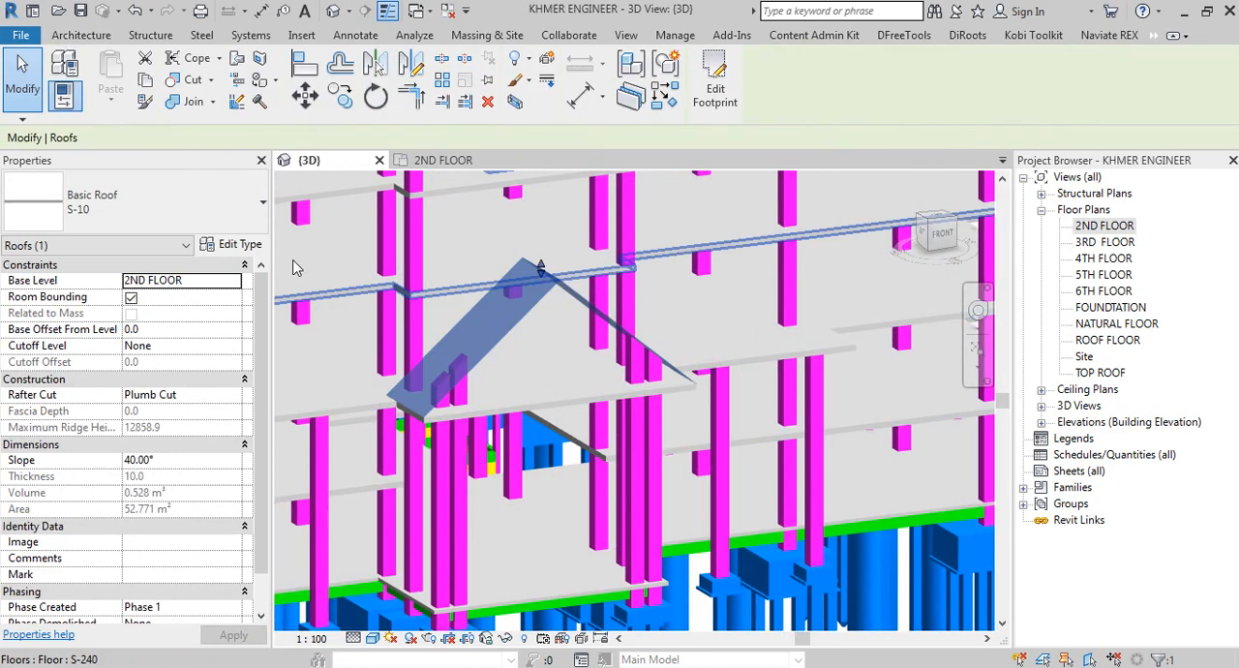
{"action": "left_click", "coordinate": [163, 202]}
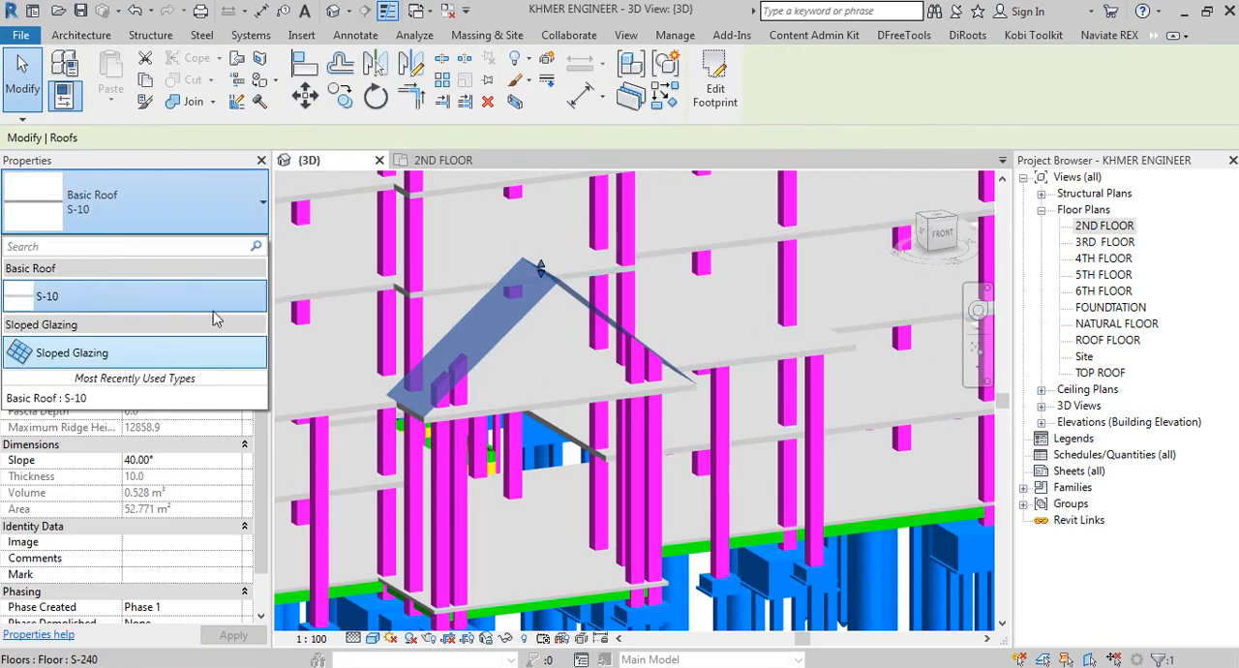
{"action": "left_click", "coordinate": [152, 208]}
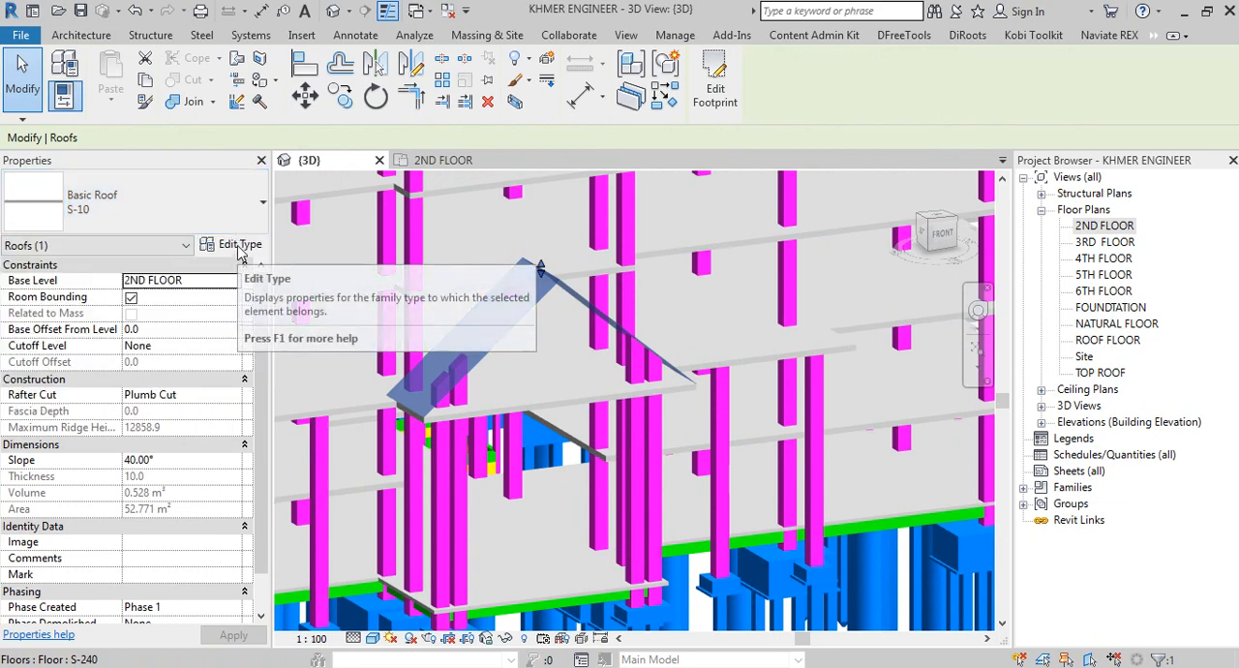
{"action": "left_click", "coordinate": [240, 247]}
{"action": "left_click", "coordinate": [1086, 120]}
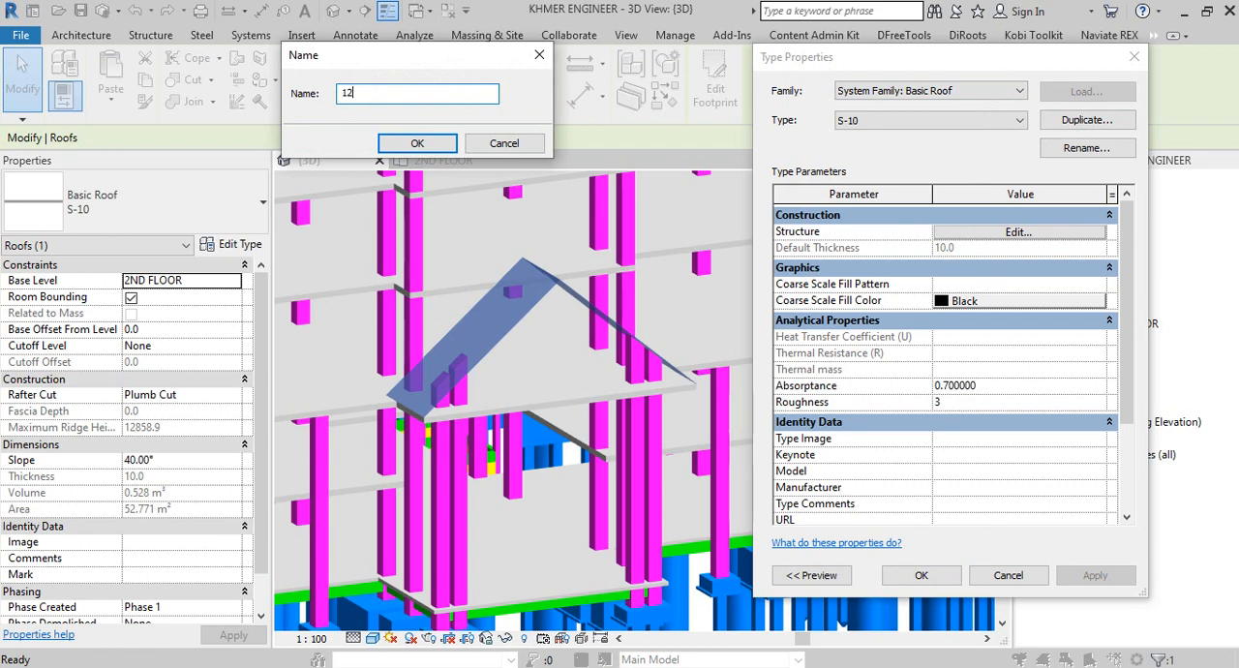
{"action": "left_click", "coordinate": [414, 143]}
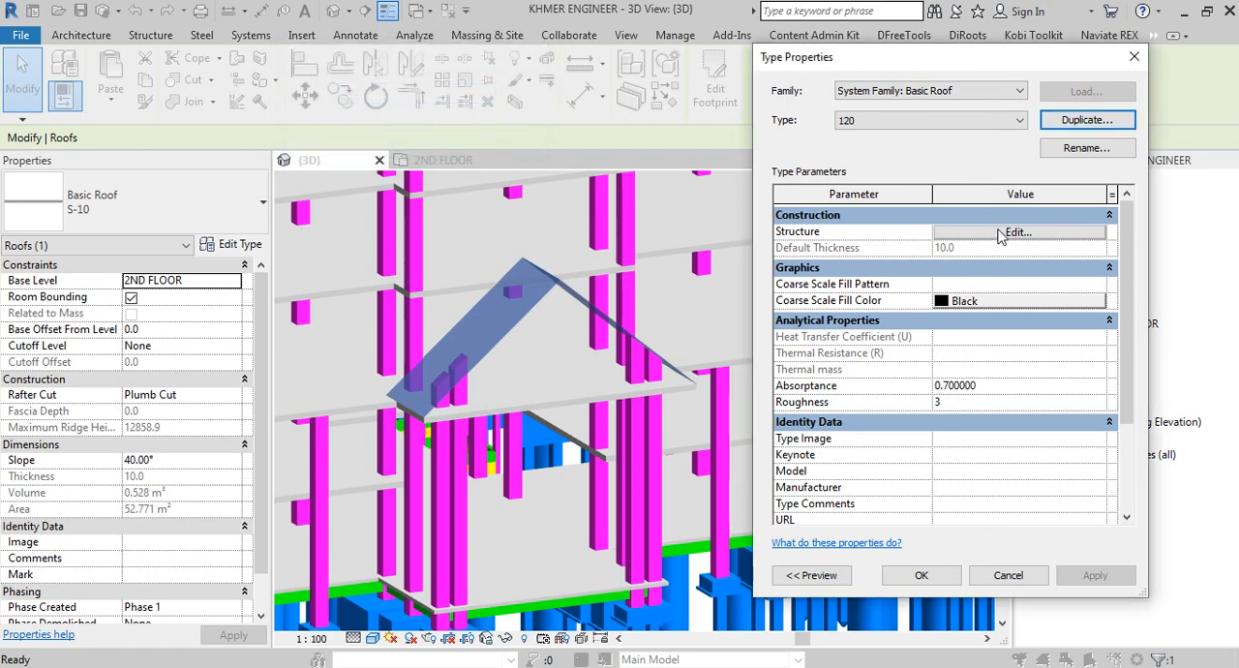
Step: Set the structure layer thickness of roof type 120 to 120 and apply the type to the gable roof
{"action": "left_click", "coordinate": [1016, 233]}
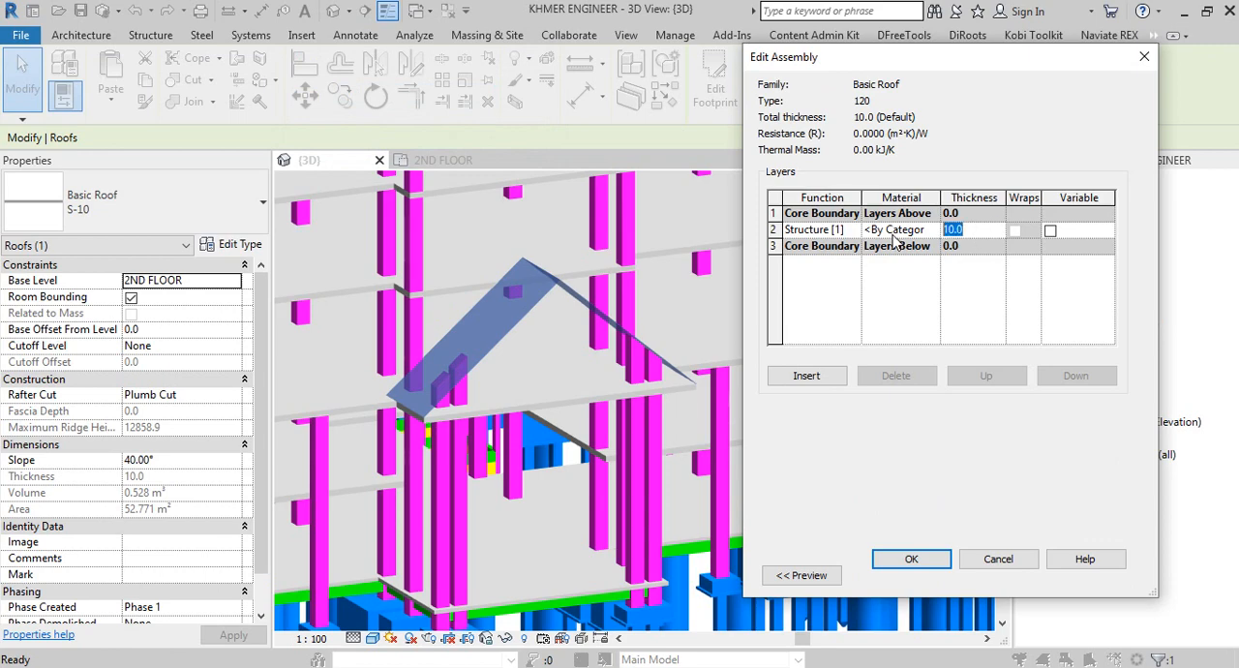
{"action": "left_click", "coordinate": [910, 560]}
{"action": "left_click", "coordinate": [920, 575]}
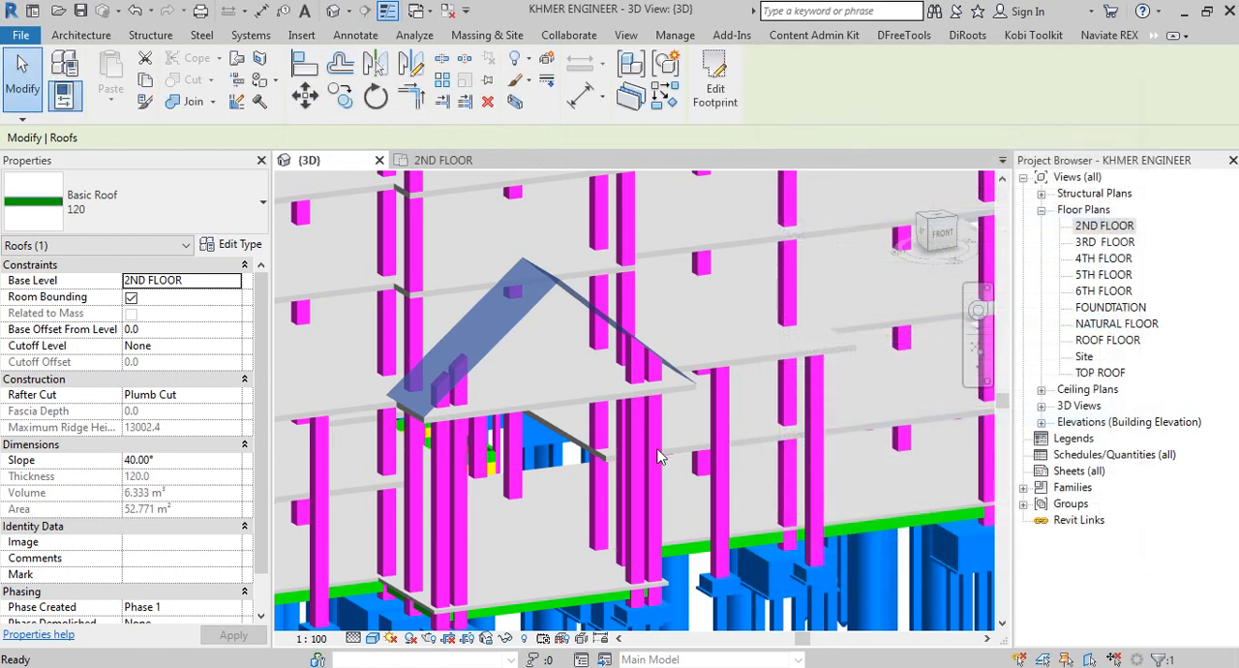
Step: Examine the thickened gable roof and how the porch columns meet its underside
{"action": "scroll", "coordinate": [564, 410], "scroll_direction": "down", "scroll_amount": 5}
{"action": "left_click", "coordinate": [915, 519]}
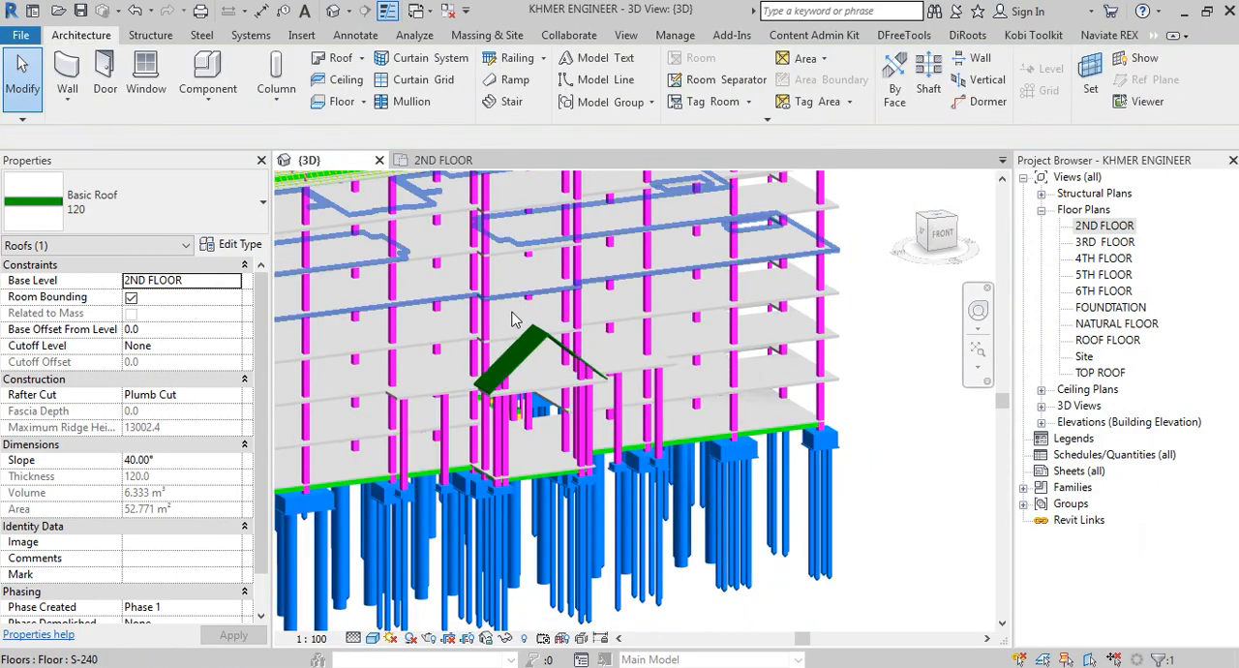
{"action": "scroll", "coordinate": [513, 354], "scroll_direction": "up", "scroll_amount": 5}
{"action": "left_click", "coordinate": [542, 395]}
{"action": "middle_click_drag", "start_coordinate": [542, 395], "coordinate": [514, 364], "text": "shift"}
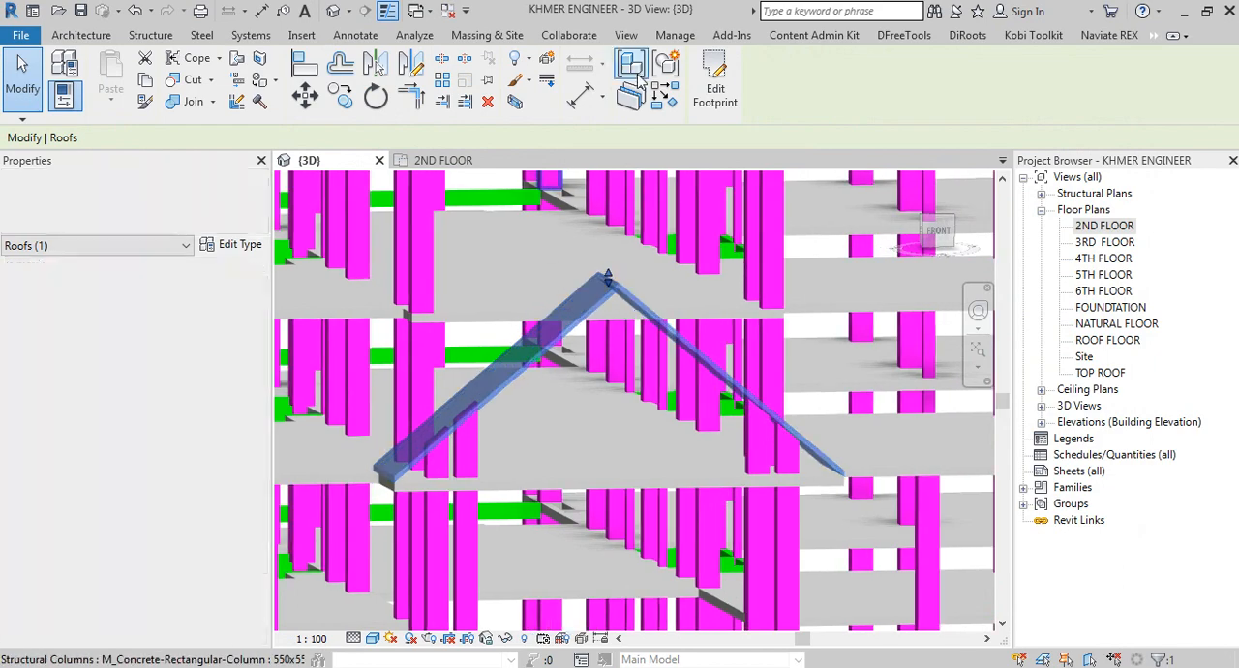
{"action": "scroll", "coordinate": [551, 304], "scroll_direction": "down", "scroll_amount": 2}
{"action": "scroll", "coordinate": [551, 304], "scroll_direction": "up", "scroll_amount": 5}
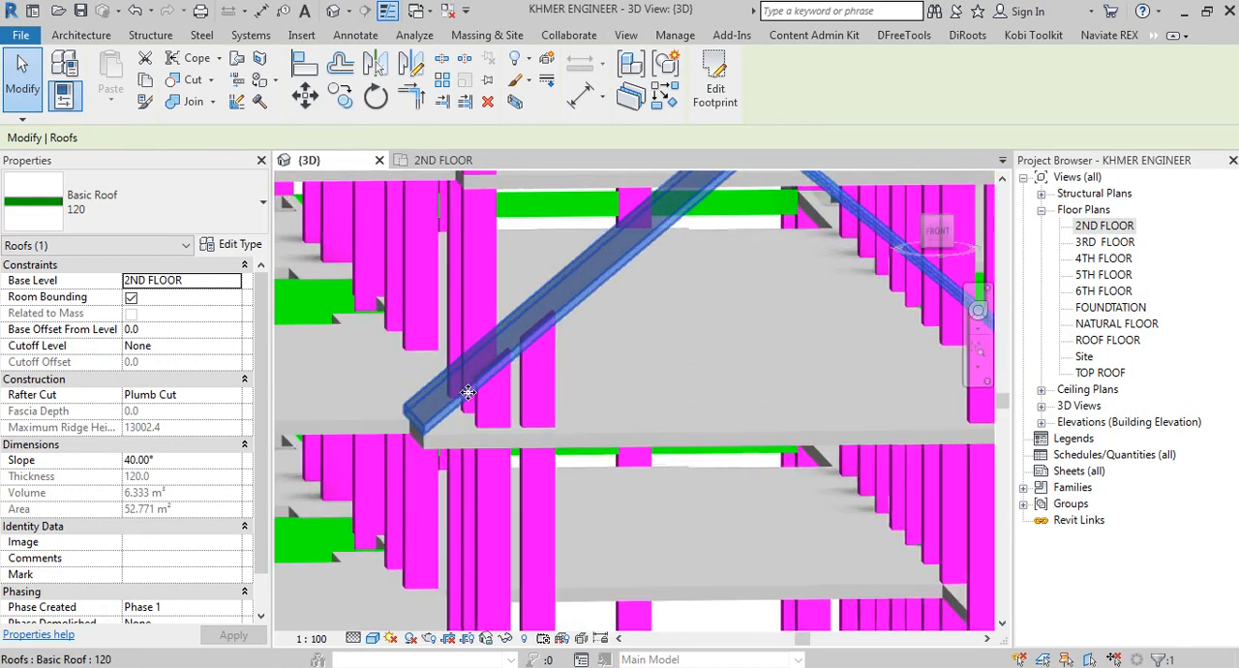
{"action": "middle_click_drag", "start_coordinate": [437, 484], "coordinate": [892, 372], "text": "shift"}
{"action": "key", "text": "Escape"}
{"action": "scroll", "coordinate": [532, 388], "scroll_direction": "up", "scroll_amount": 3}
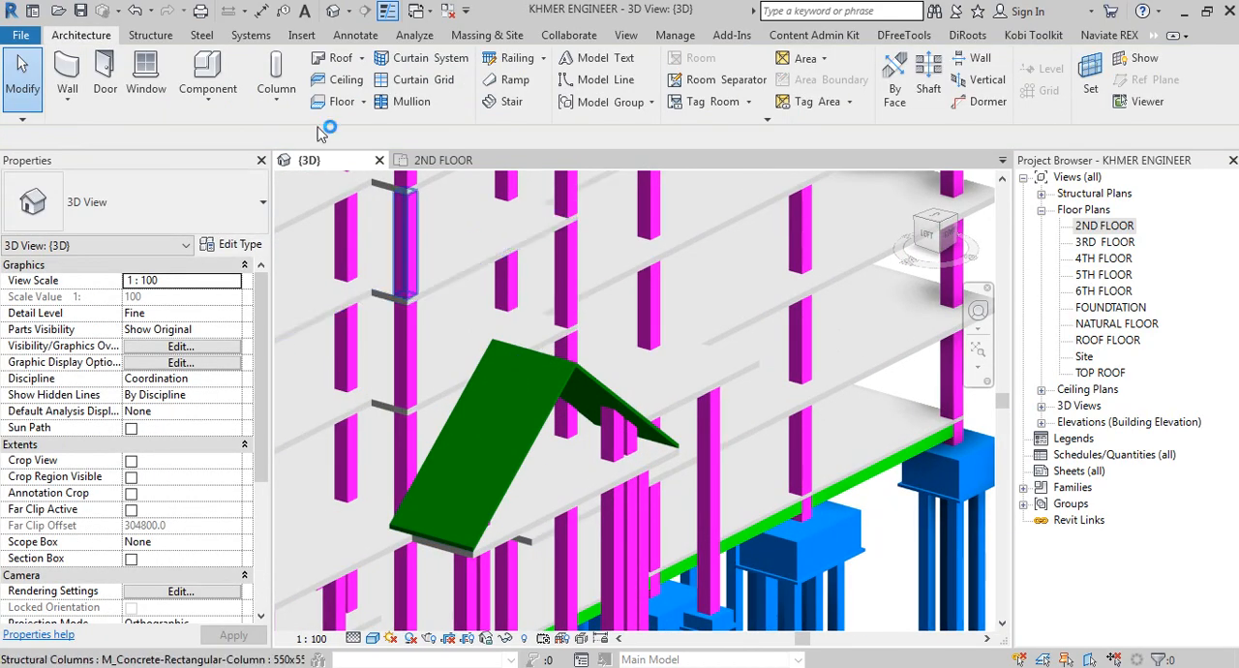
Step: Create an in-place model in the Structural Framing category, with the category filter on Structure only, named Structural Framing 1
{"action": "left_click", "coordinate": [151, 35]}
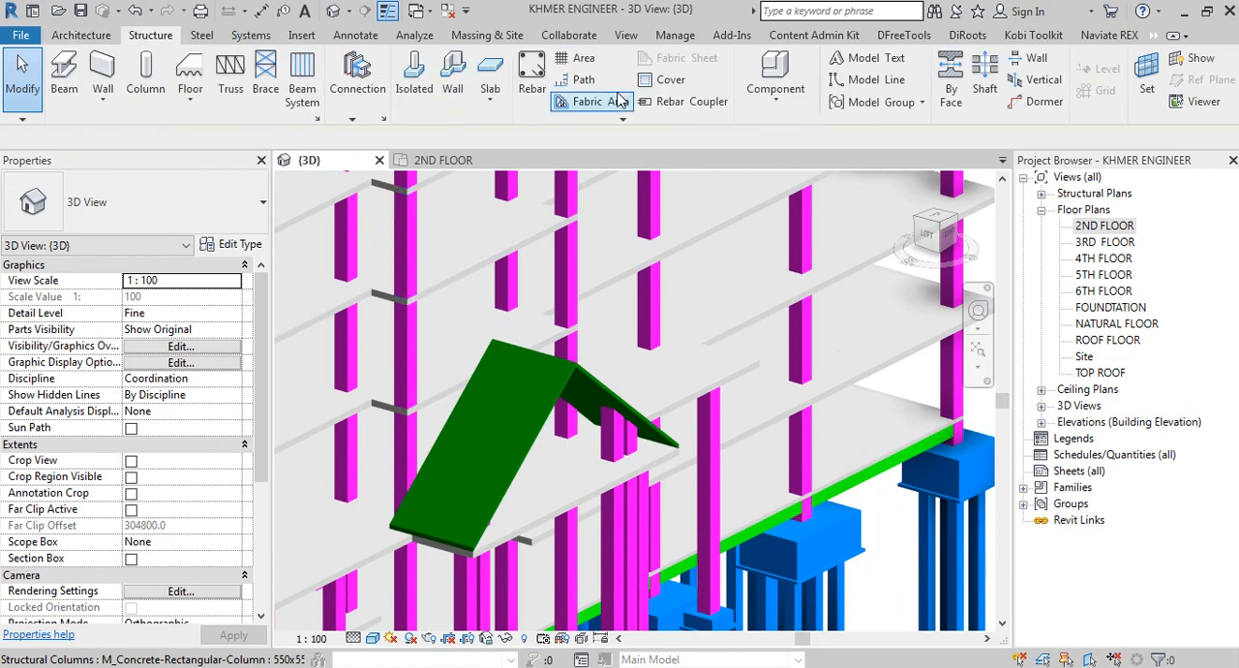
{"action": "left_click", "coordinate": [777, 92]}
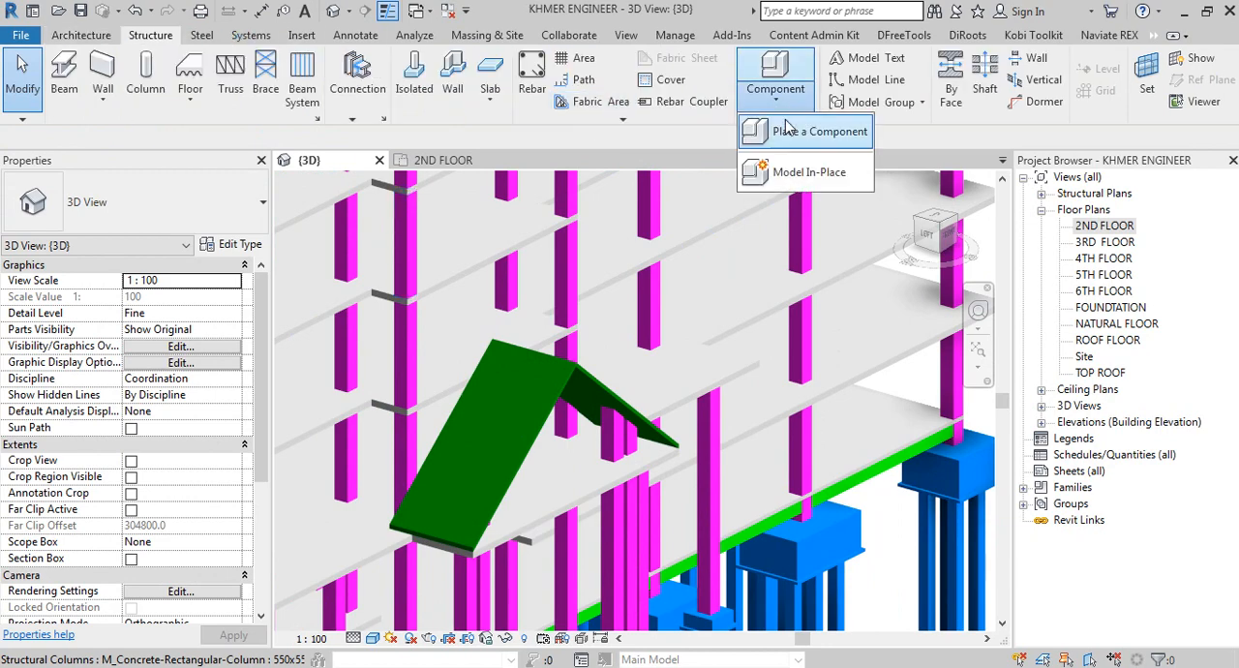
{"action": "left_click", "coordinate": [782, 171]}
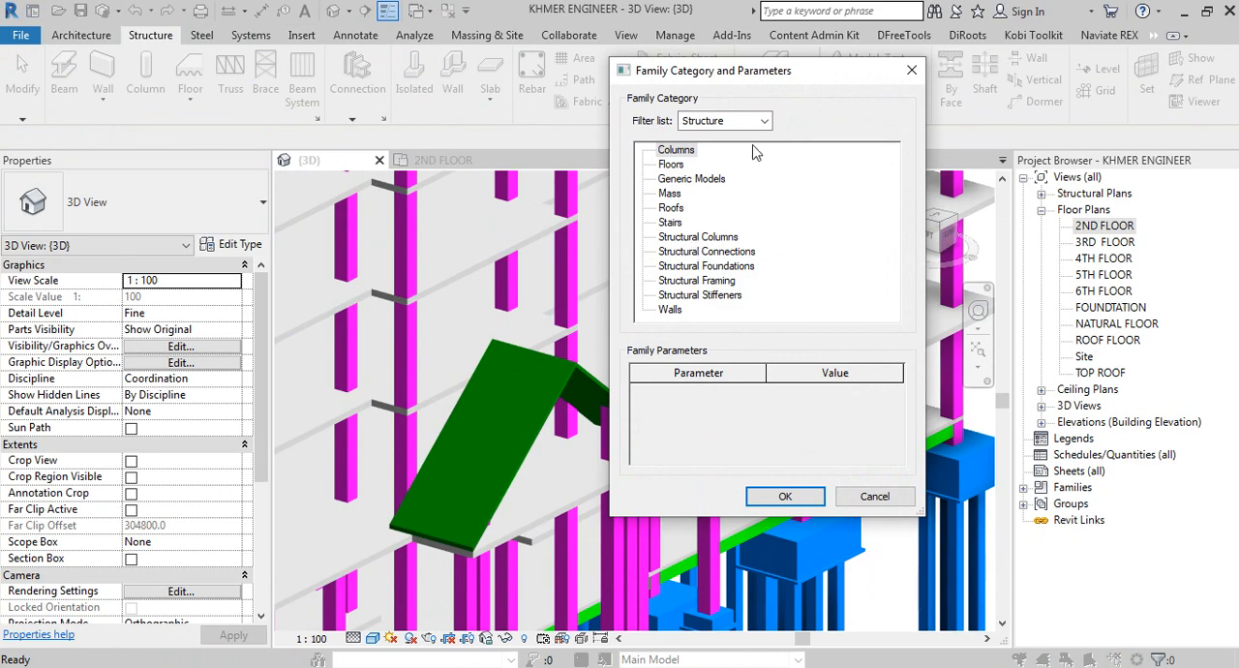
{"action": "left_click", "coordinate": [685, 141]}
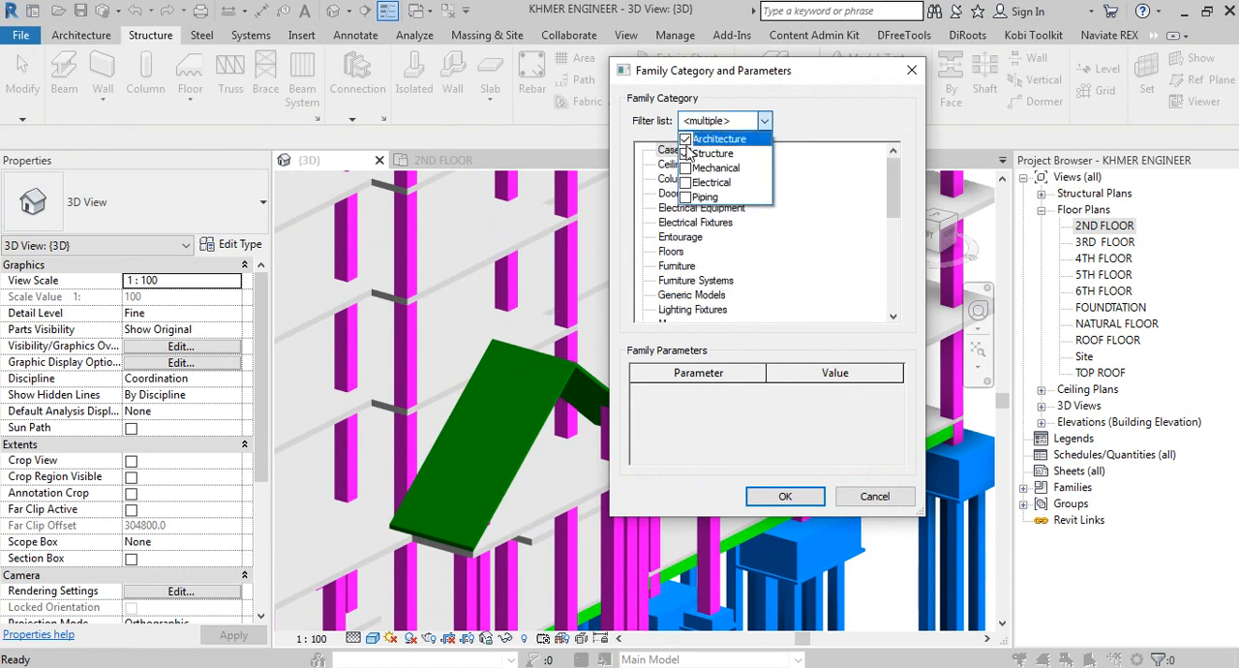
{"action": "left_click", "coordinate": [685, 170]}
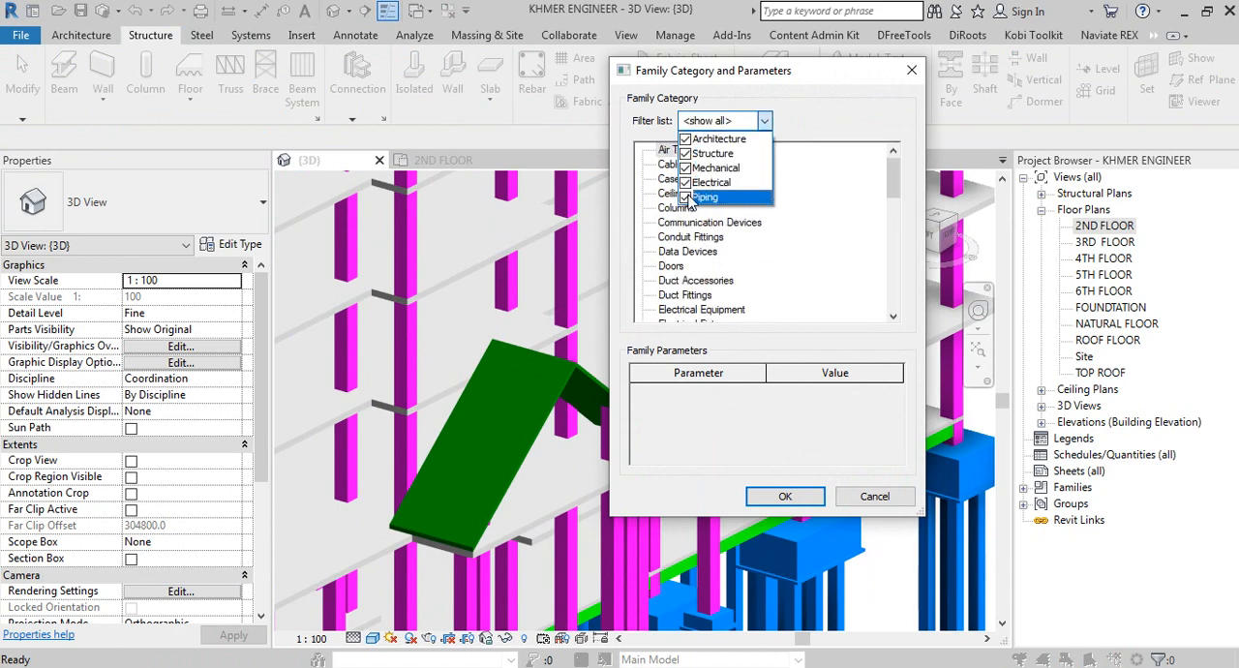
{"action": "left_click", "coordinate": [686, 169]}
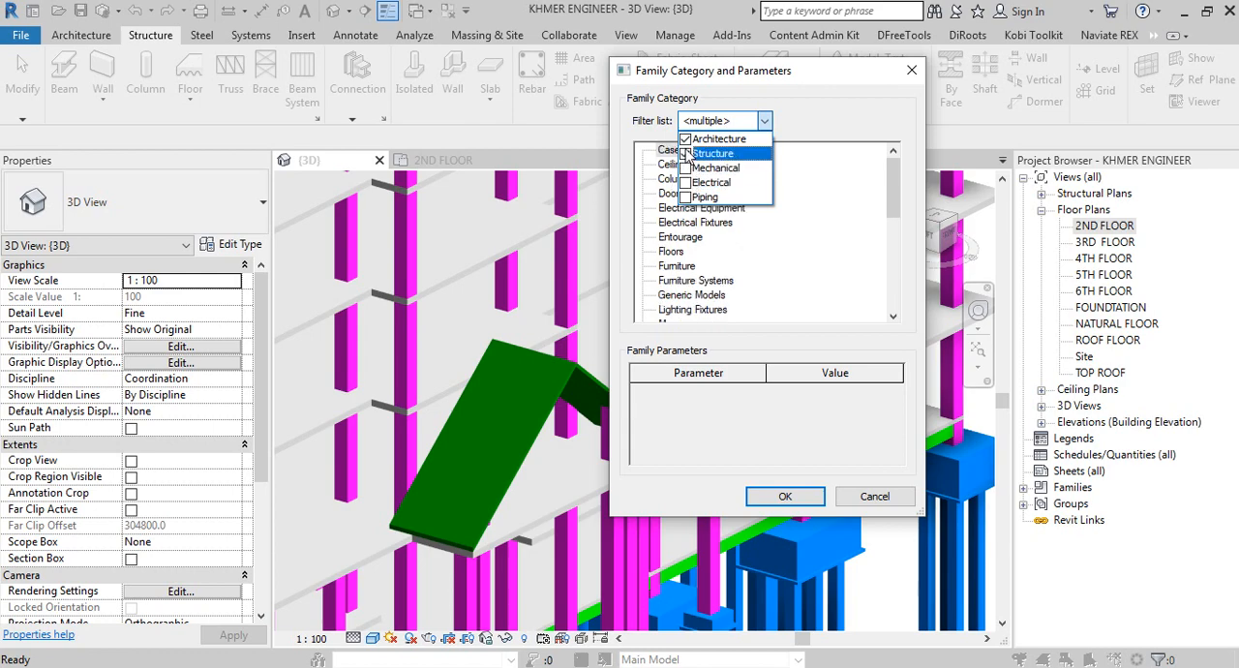
{"action": "left_click", "coordinate": [685, 140]}
{"action": "left_click", "coordinate": [716, 247]}
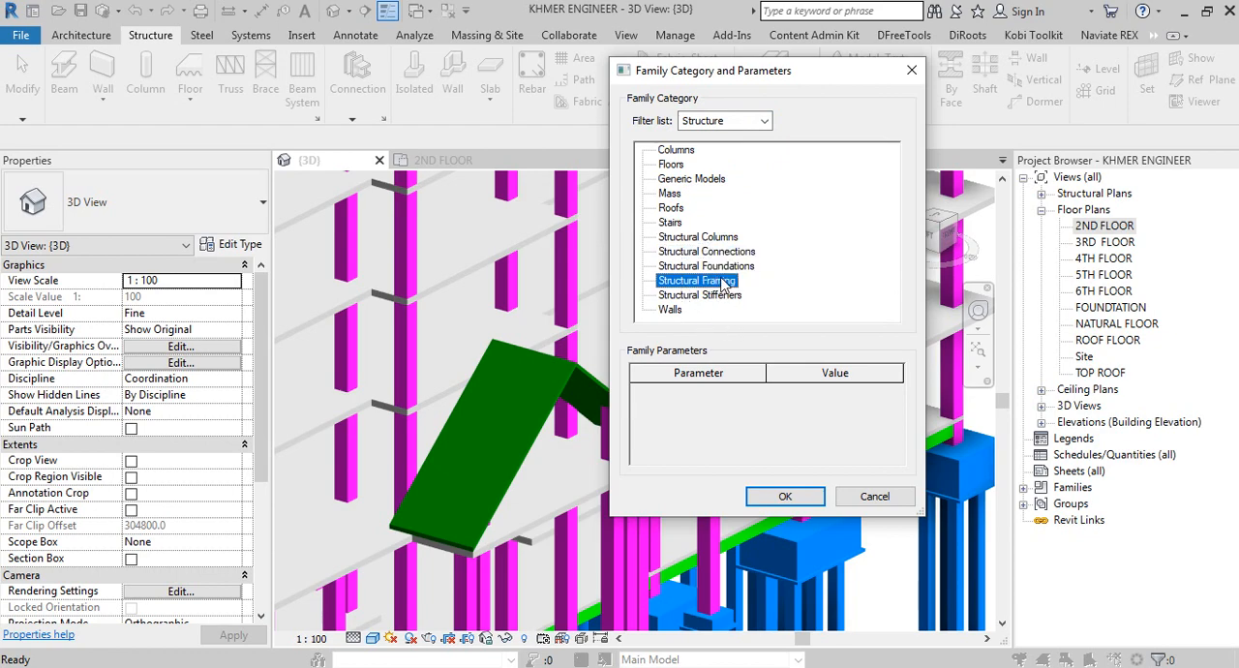
{"action": "left_click", "coordinate": [782, 496]}
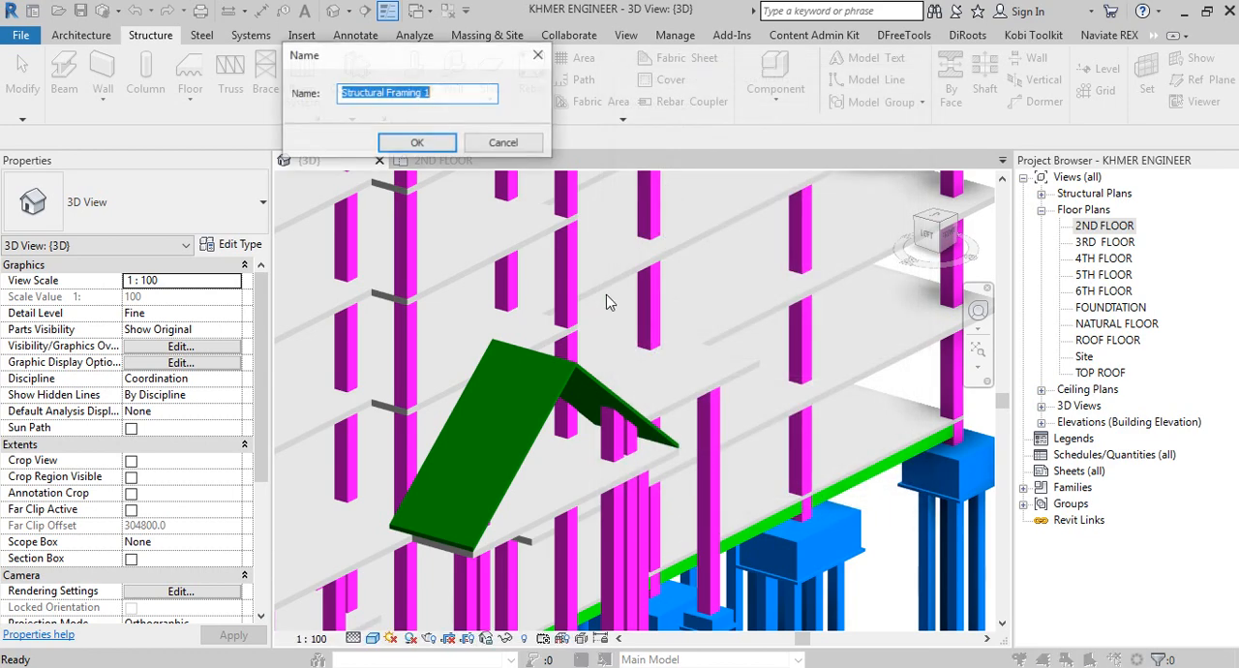
{"action": "left_click", "coordinate": [415, 145]}
Step: Switch the 3D view's visual style to Hidden Line with the porch gable roof in close view
{"action": "middle_click_drag", "start_coordinate": [555, 304], "coordinate": [487, 285], "text": "shift"}
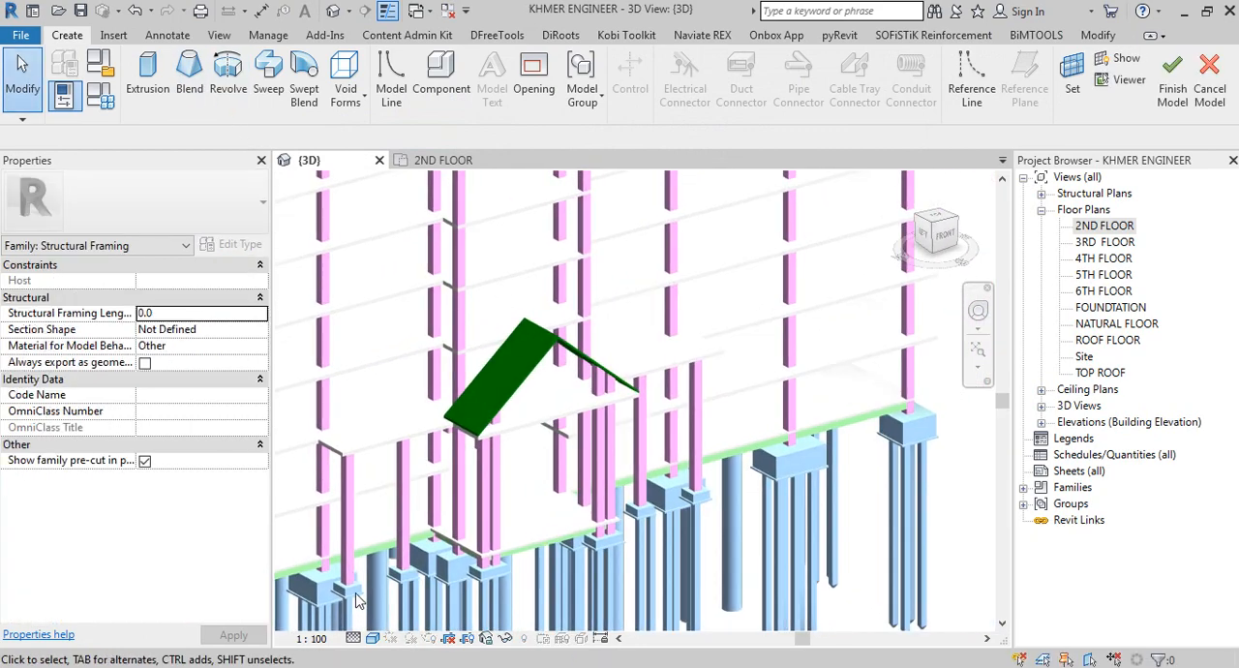
{"action": "left_click", "coordinate": [373, 639]}
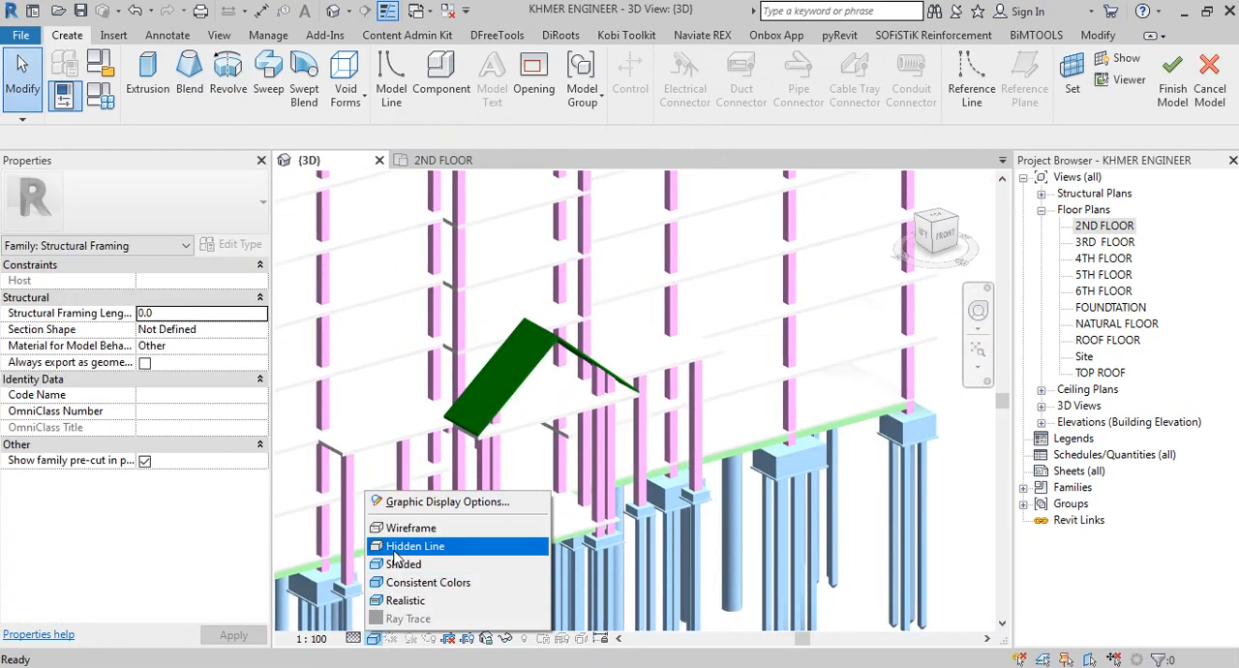
{"action": "left_click", "coordinate": [399, 550]}
{"action": "scroll", "coordinate": [550, 360], "scroll_direction": "up", "scroll_amount": 4}
{"action": "middle_click_drag", "start_coordinate": [550, 360], "coordinate": [614, 326], "text": "shift"}
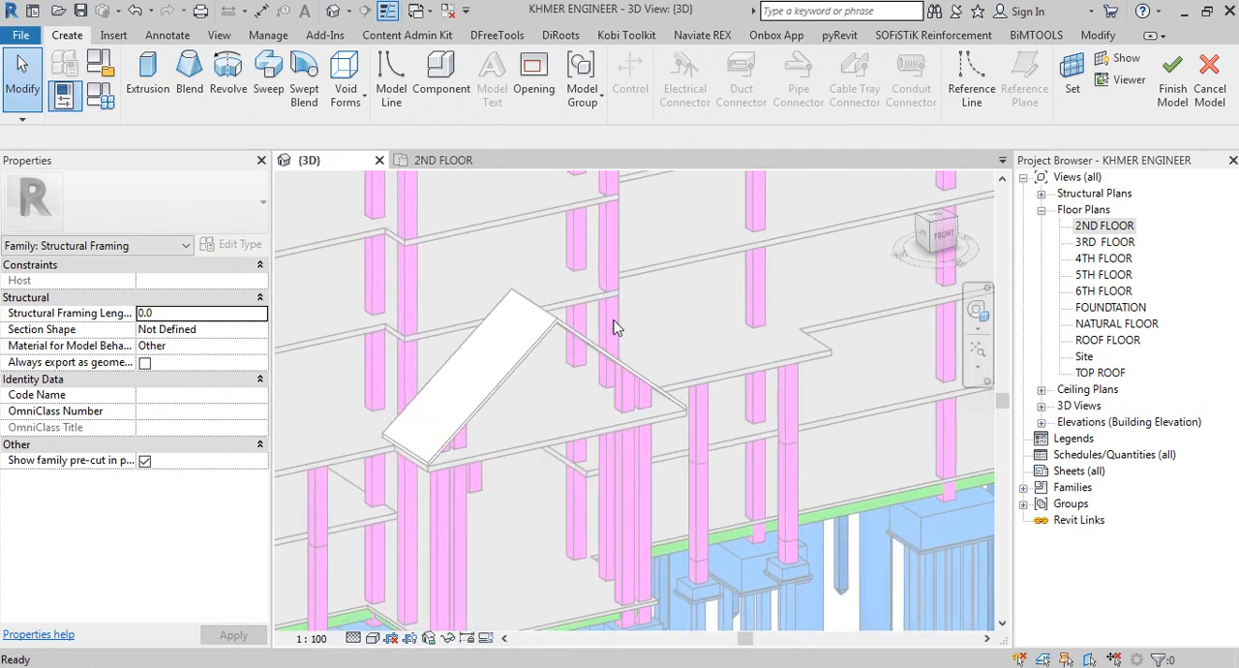
Step: Set the work plane by picking the front edge face of the porch gable roof
{"action": "left_click", "coordinate": [1072, 90]}
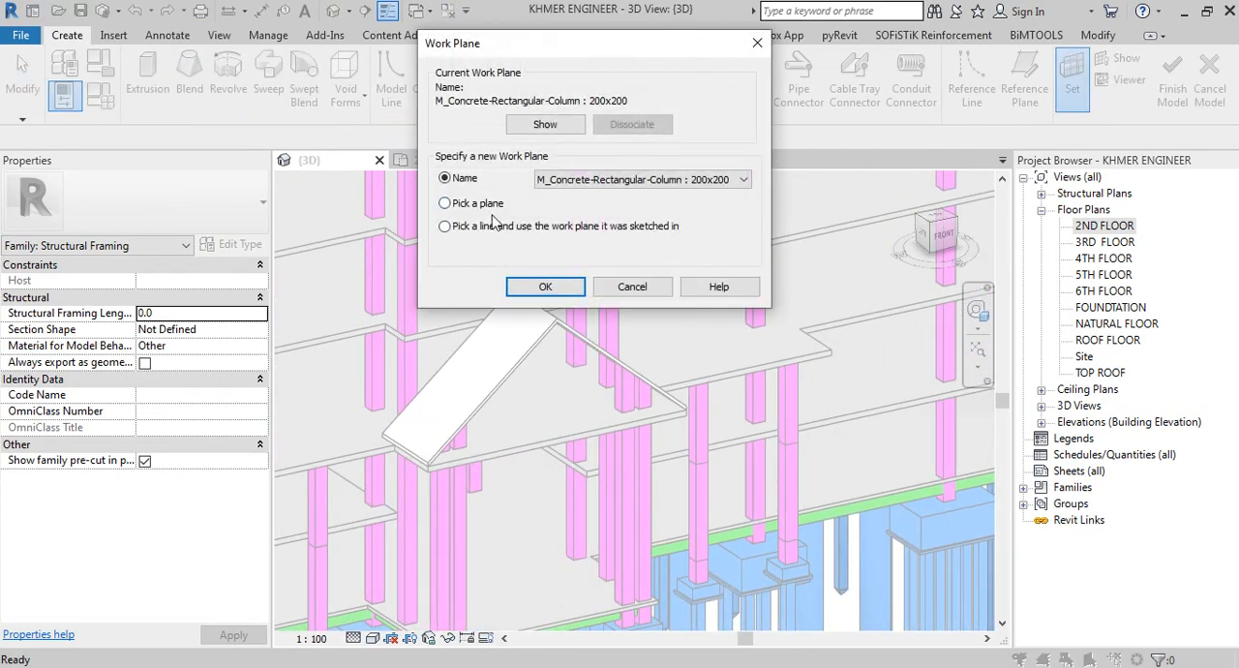
{"action": "left_click", "coordinate": [545, 286]}
{"action": "scroll", "coordinate": [532, 356], "scroll_direction": "up", "scroll_amount": 3}
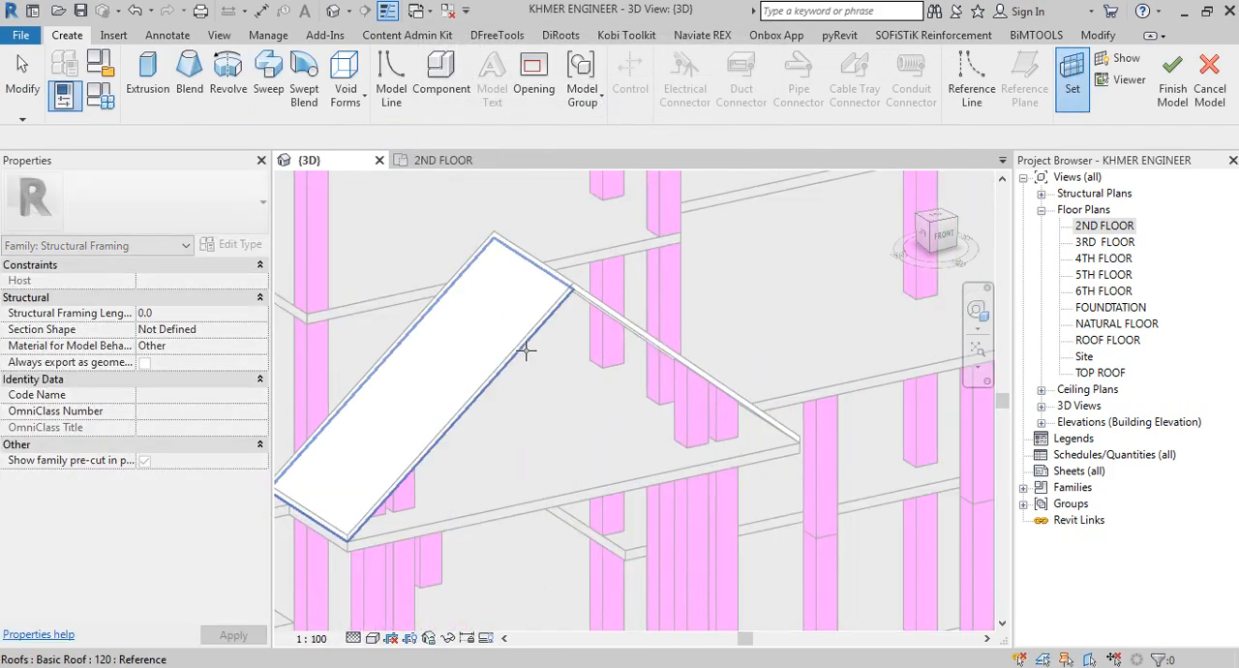
{"action": "left_click", "coordinate": [528, 348]}
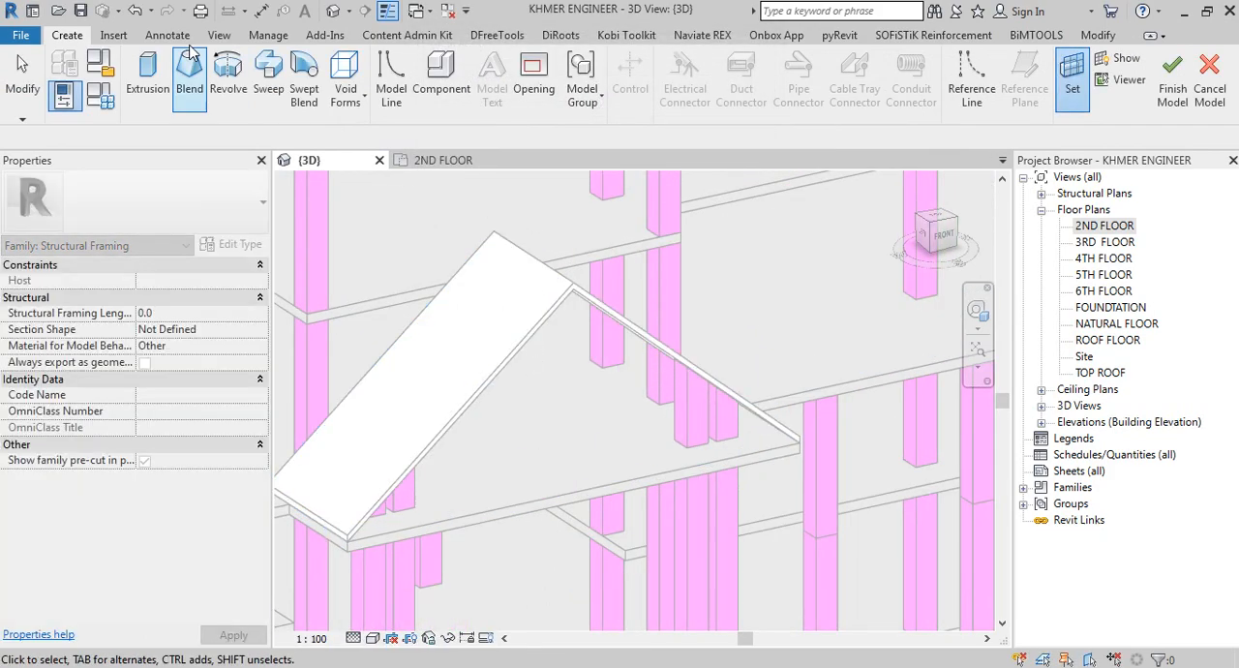
Step: Start an extrusion and pick the upper front edges of both gable roof slopes as sketch lines
{"action": "left_click", "coordinate": [147, 72]}
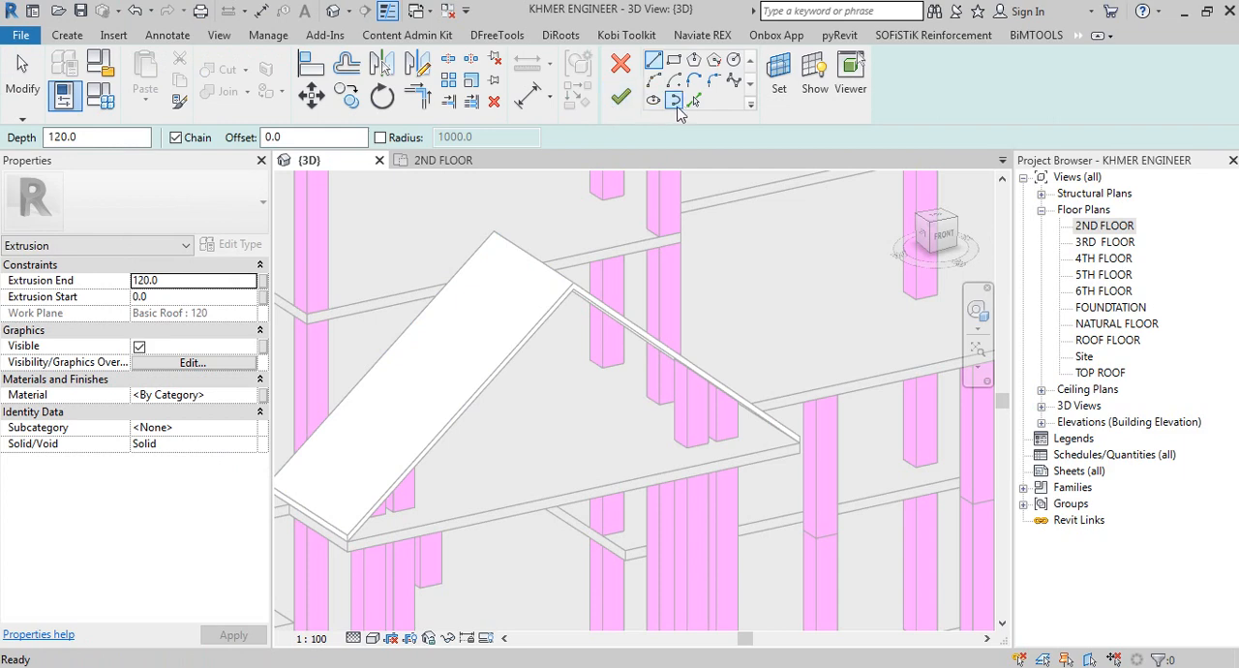
{"action": "left_click", "coordinate": [693, 101]}
{"action": "scroll", "coordinate": [581, 203], "scroll_direction": "up", "scroll_amount": 5}
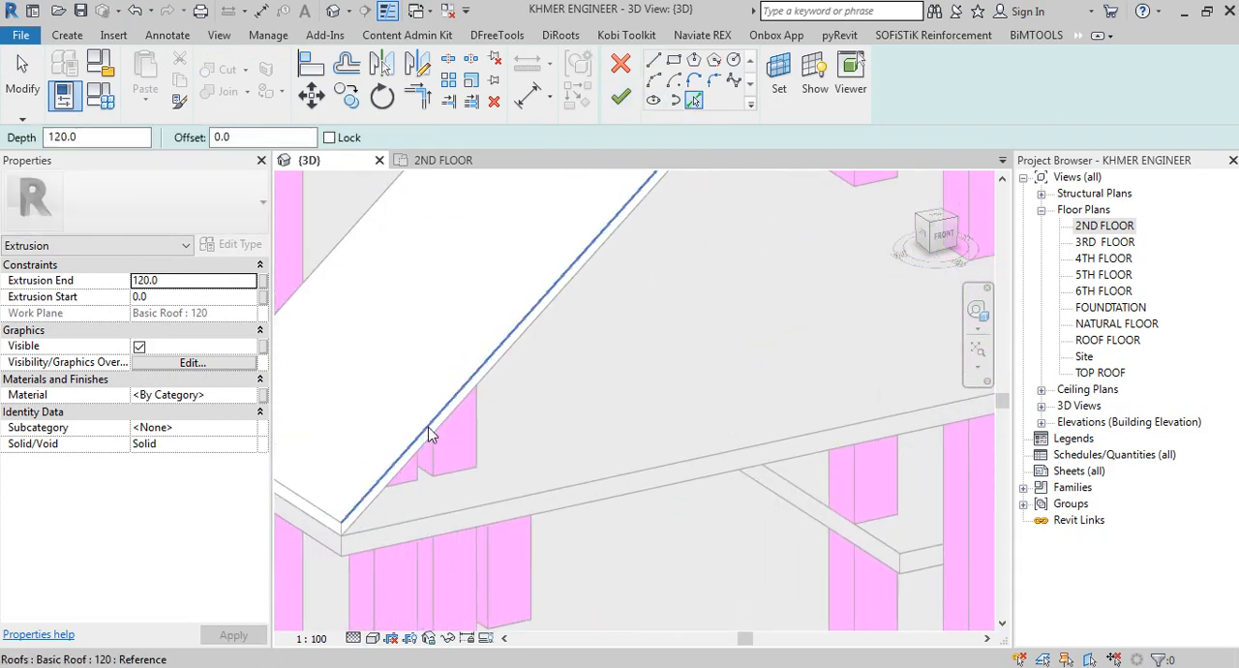
{"action": "scroll", "coordinate": [484, 426], "scroll_direction": "up", "scroll_amount": 4}
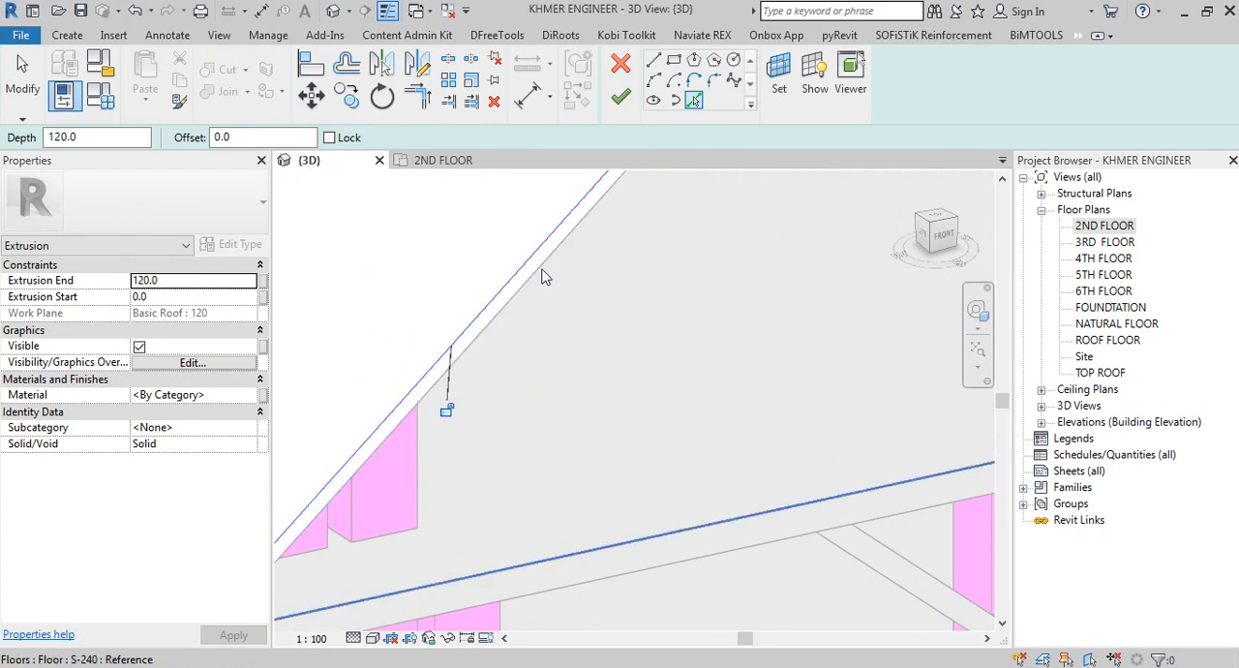
{"action": "scroll", "coordinate": [542, 276], "scroll_direction": "down", "scroll_amount": 4}
{"action": "scroll", "coordinate": [484, 329], "scroll_direction": "down", "scroll_amount": 3}
{"action": "scroll", "coordinate": [484, 327], "scroll_direction": "up", "scroll_amount": 4}
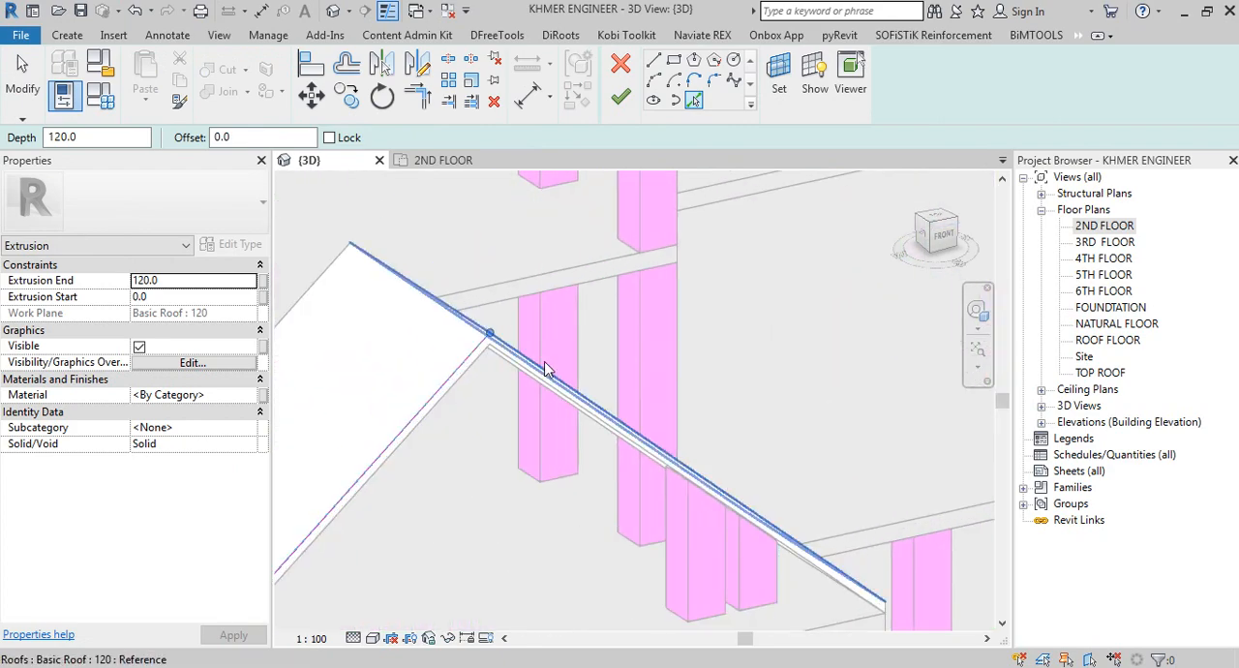
{"action": "scroll", "coordinate": [571, 397], "scroll_direction": "down", "scroll_amount": 3}
{"action": "scroll", "coordinate": [444, 429], "scroll_direction": "up", "scroll_amount": 5}
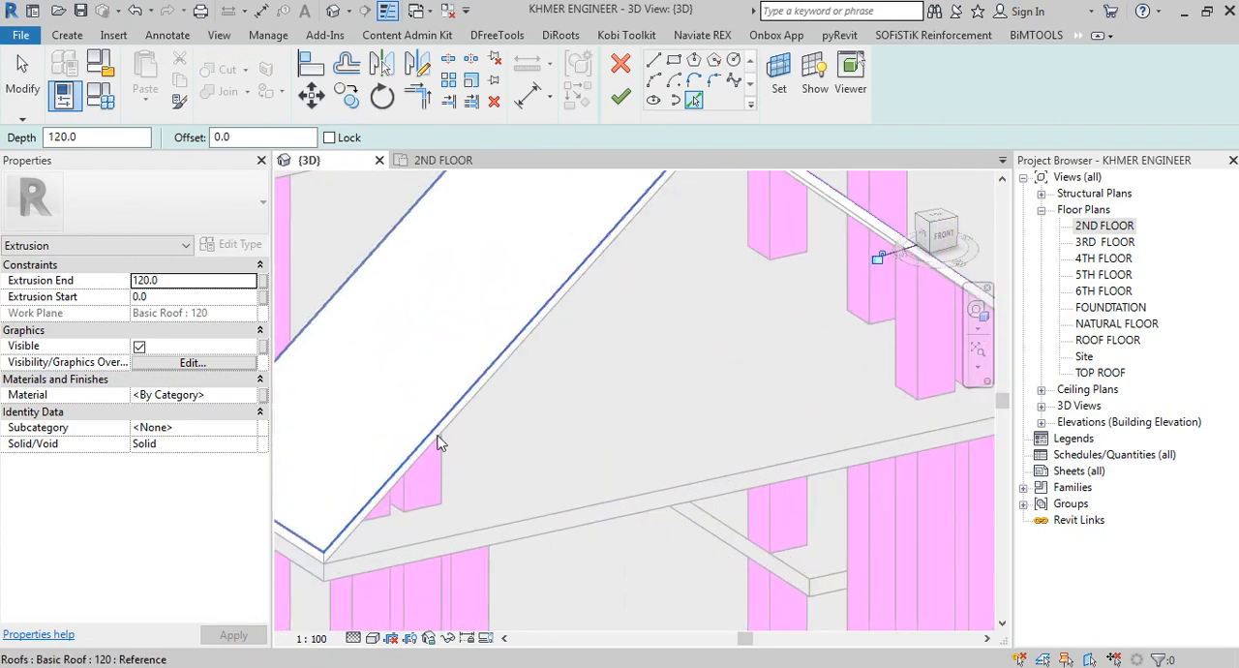
Step: Pick the lower front edges of both gable roof slopes as sketch lines for the extrusion
{"action": "left_click", "coordinate": [443, 421]}
{"action": "scroll", "coordinate": [548, 411], "scroll_direction": "down", "scroll_amount": 2}
{"action": "middle_click_drag", "start_coordinate": [552, 414], "coordinate": [359, 564]}
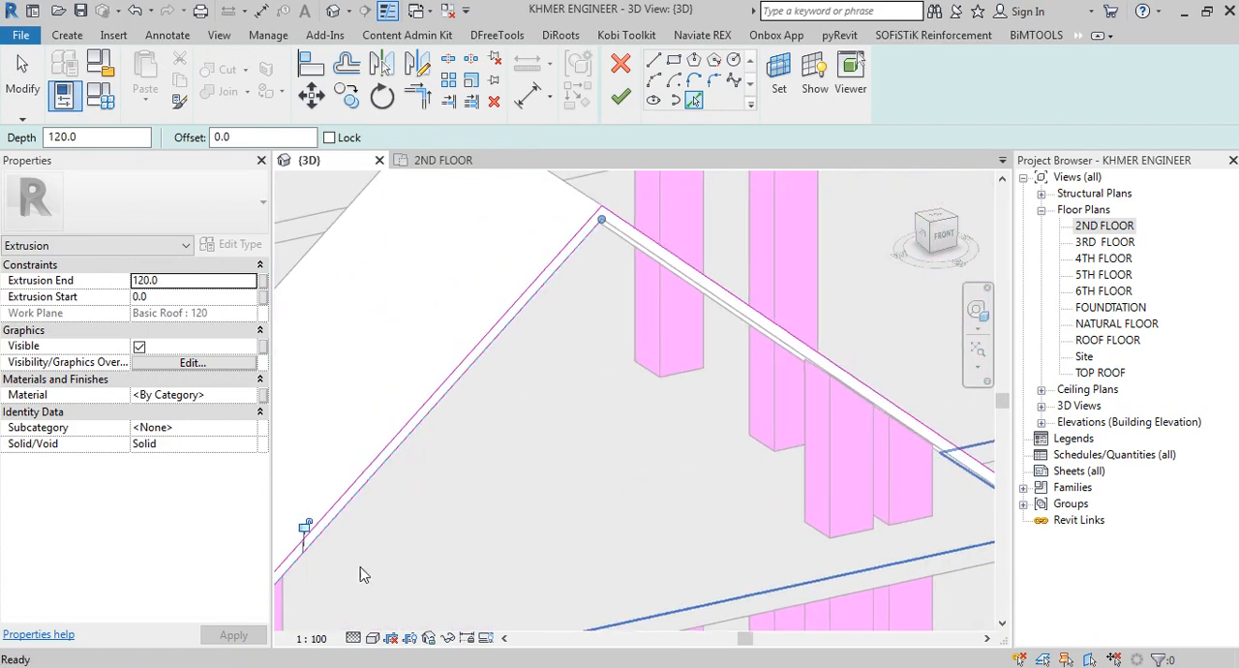
{"action": "scroll", "coordinate": [629, 276], "scroll_direction": "up", "scroll_amount": 2}
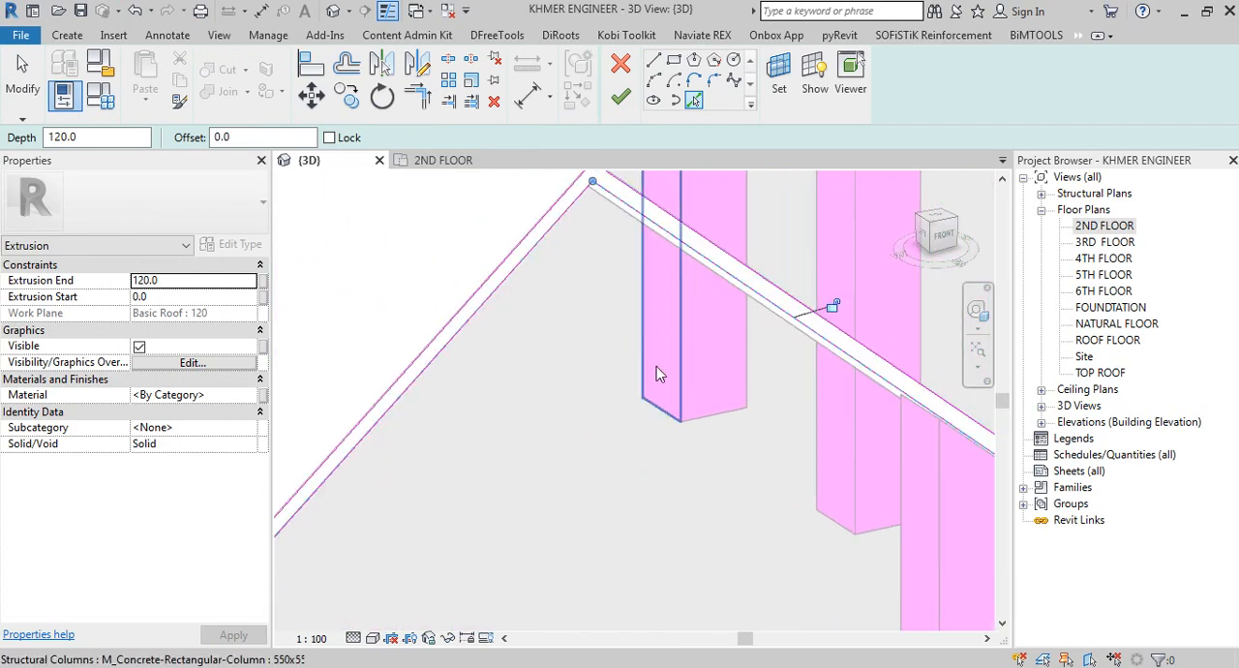
{"action": "scroll", "coordinate": [656, 373], "scroll_direction": "down", "scroll_amount": 2}
{"action": "scroll", "coordinate": [649, 263], "scroll_direction": "up", "scroll_amount": 2}
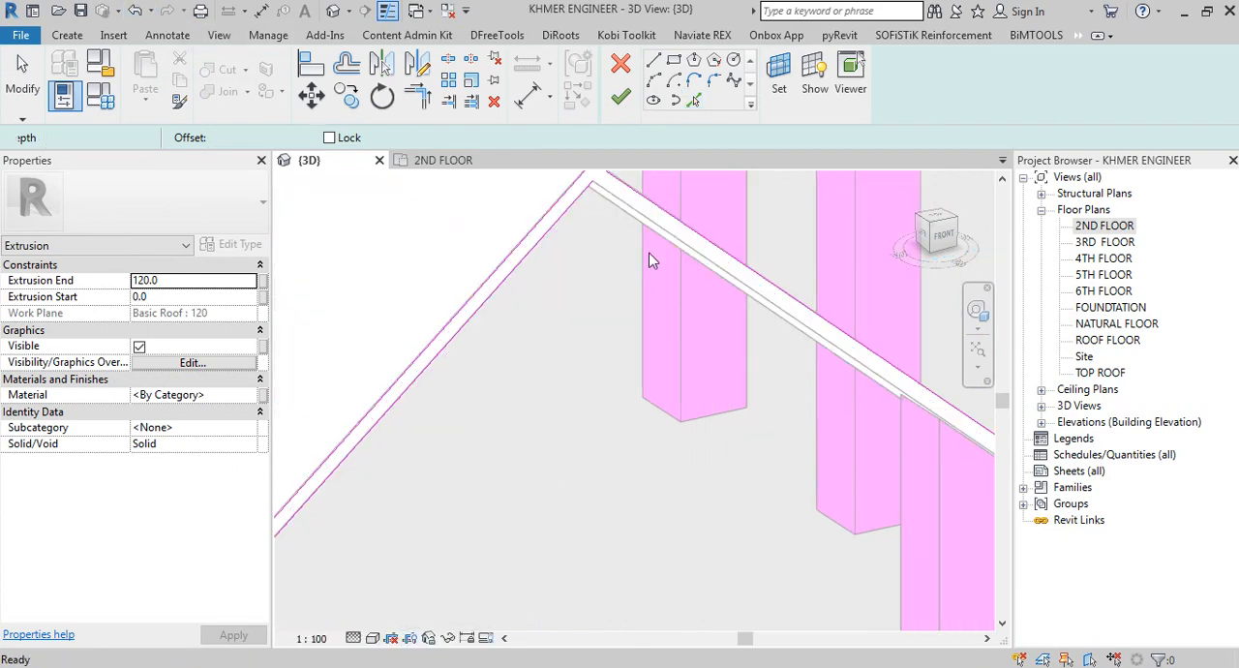
{"action": "scroll", "coordinate": [769, 280], "scroll_direction": "up", "scroll_amount": 2}
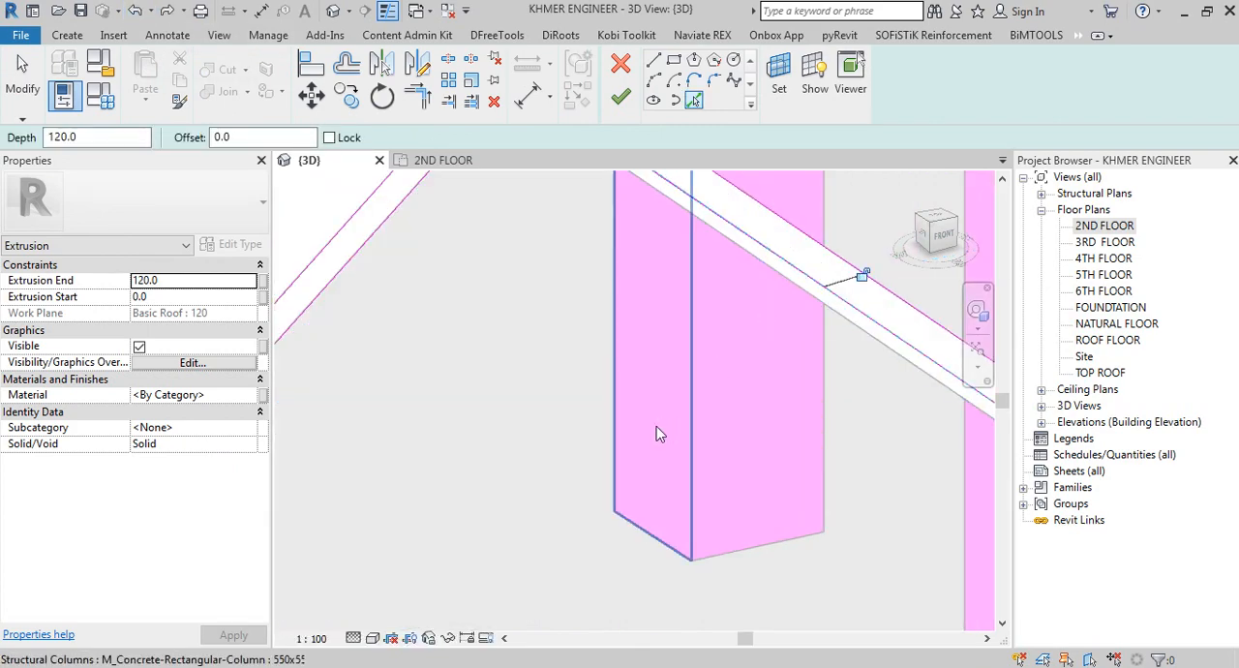
{"action": "scroll", "coordinate": [656, 428], "scroll_direction": "down", "scroll_amount": 2}
{"action": "mouse_move", "coordinate": [589, 444]}
{"action": "middle_mouse_down", "text": "shift"}
{"action": "mouse_move", "coordinate": [537, 399]}
{"action": "mouse_move", "coordinate": [749, 203]}
{"action": "middle_mouse_up", "text": "shift"}
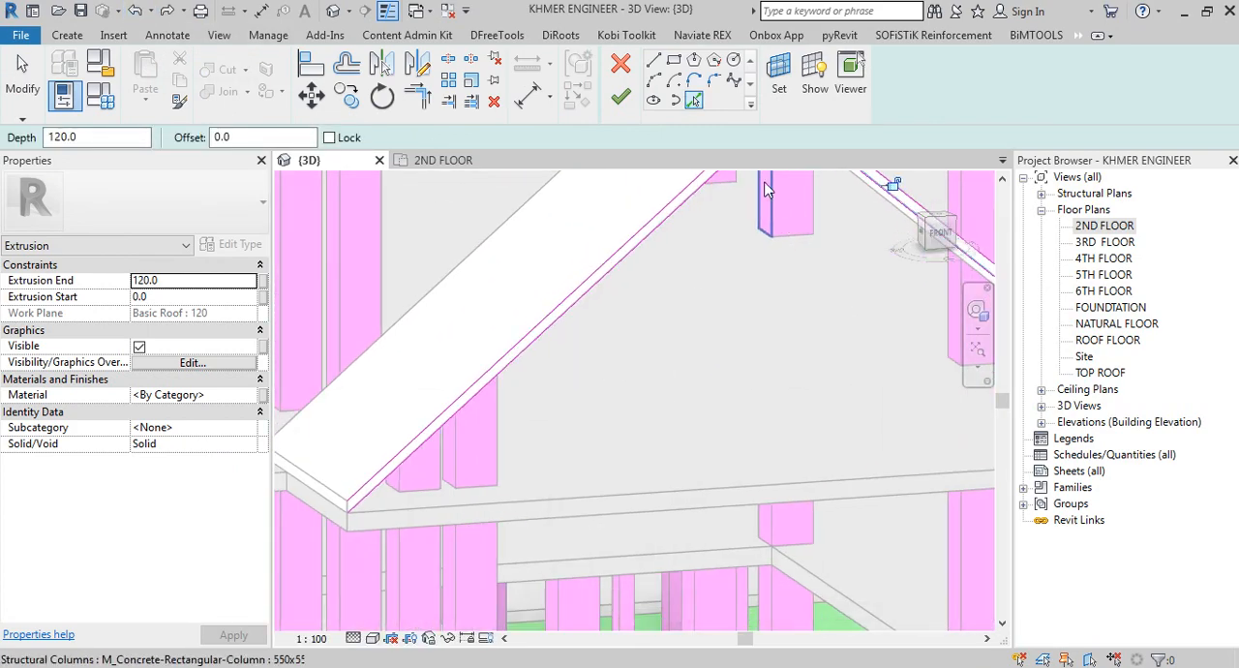
Step: Sketch a 180 mm horizontal line inward from the left eave's lower corner, then a vertical line up past the roof's upper edge
{"action": "left_click", "coordinate": [654, 61]}
{"action": "middle_click_drag", "start_coordinate": [484, 492], "coordinate": [439, 481], "text": "shift"}
{"action": "scroll", "coordinate": [360, 435], "scroll_direction": "up", "scroll_amount": 2}
{"action": "scroll", "coordinate": [382, 537], "scroll_direction": "up", "scroll_amount": 1}
{"action": "mouse_move", "coordinate": [375, 528]}
{"action": "middle_mouse_down", "text": "shift"}
{"action": "mouse_move", "coordinate": [406, 473]}
{"action": "mouse_move", "coordinate": [367, 526]}
{"action": "middle_mouse_up", "text": "shift"}
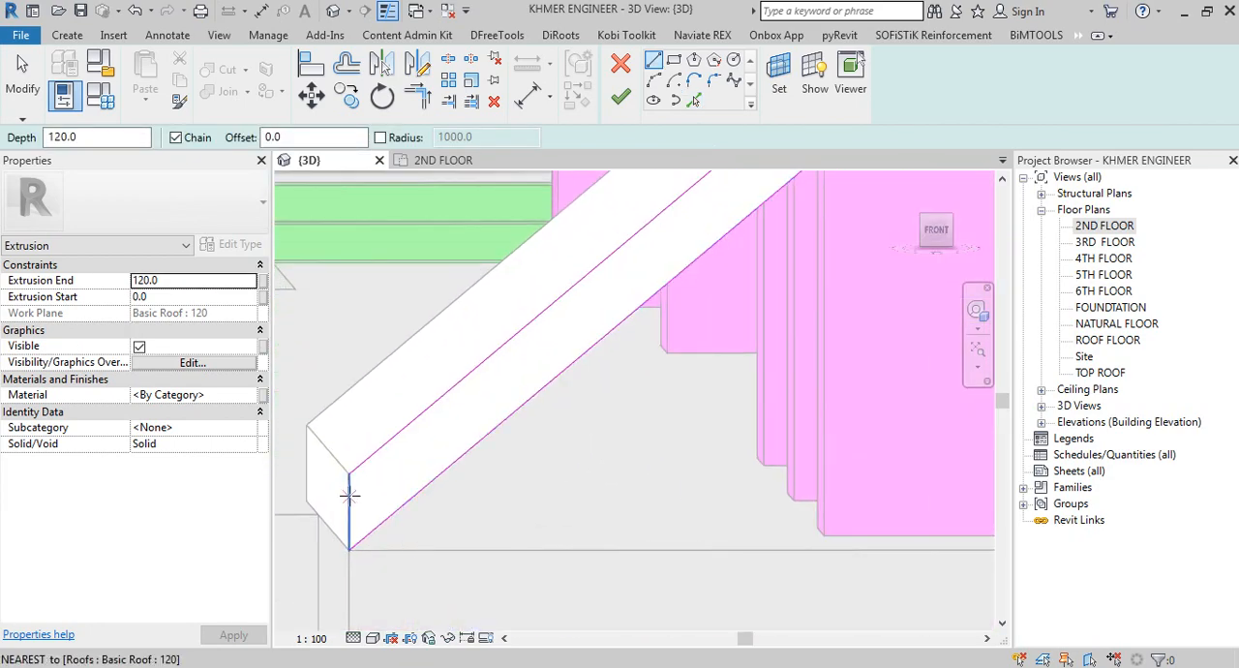
{"action": "left_click", "coordinate": [438, 549]}
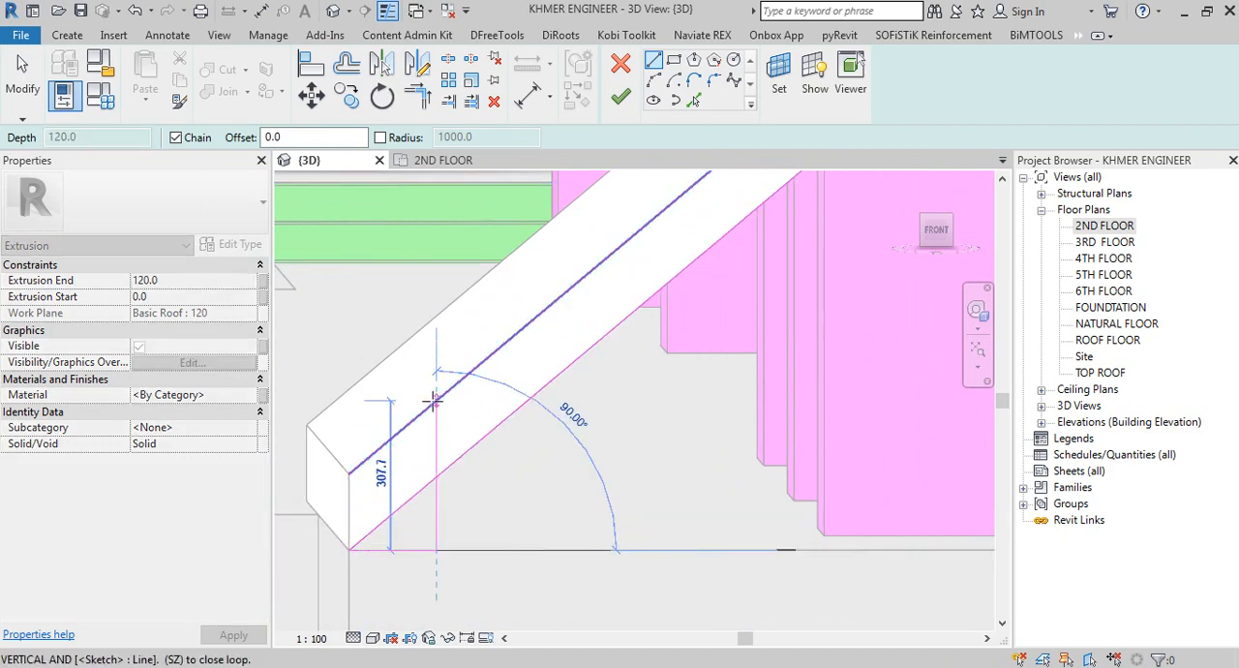
{"action": "right_click", "coordinate": [433, 339]}
{"action": "left_click", "coordinate": [474, 341]}
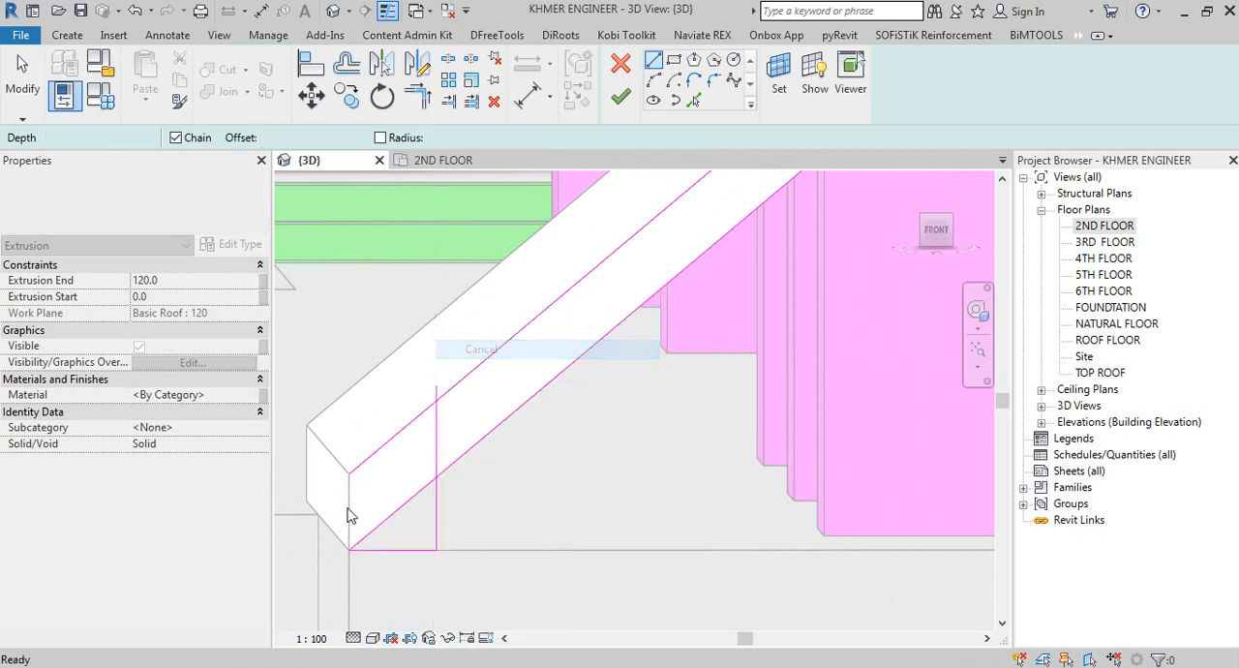
{"action": "right_click", "coordinate": [405, 339]}
{"action": "left_click", "coordinate": [447, 350]}
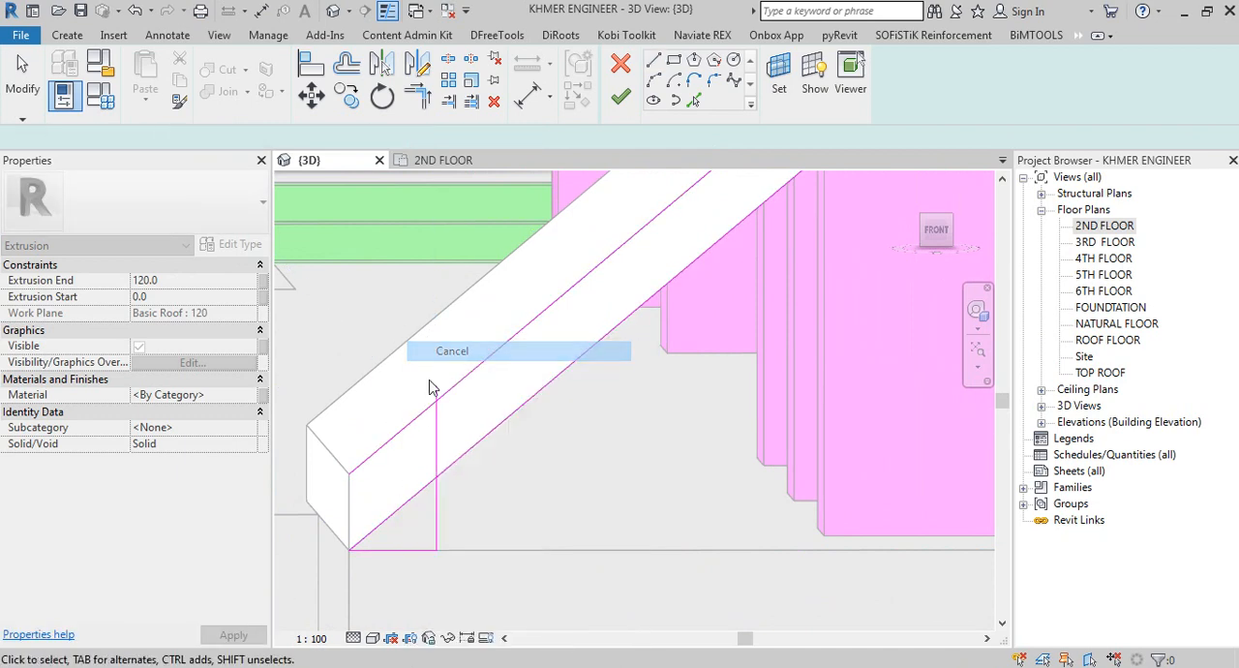
Step: Add the left eave's vertical end edge to the sketch and trim the vertical line to the lower slope line
{"action": "middle_click_drag", "start_coordinate": [391, 539], "coordinate": [417, 482]}
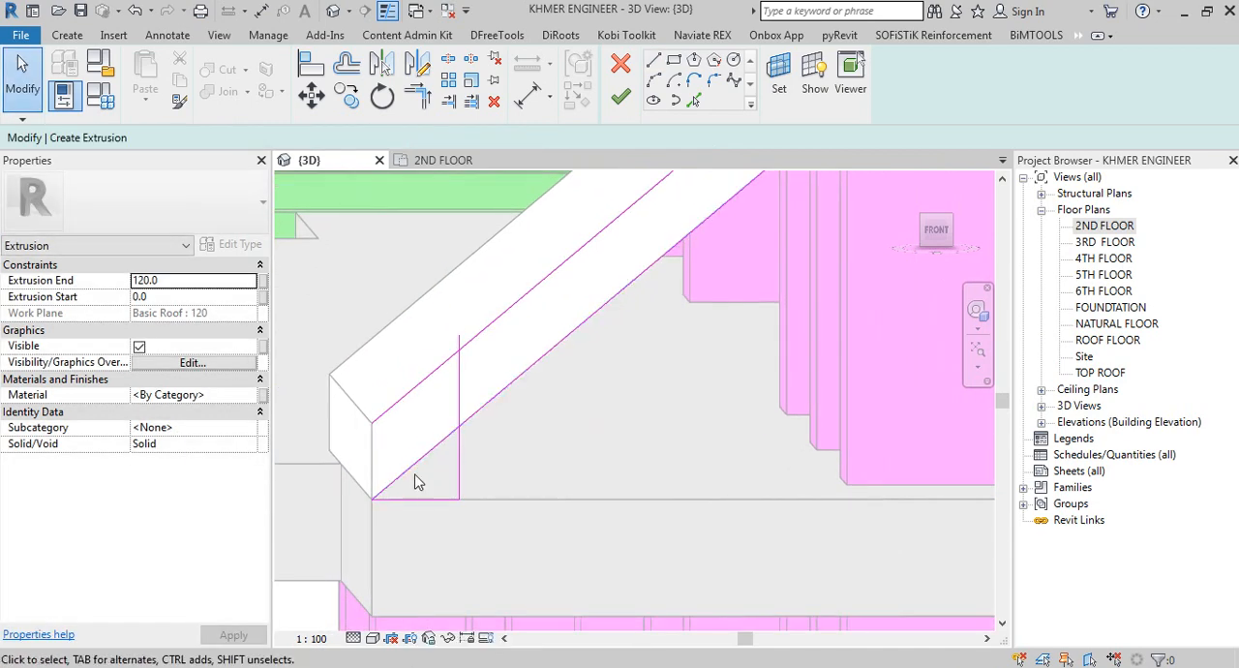
{"action": "left_click", "coordinate": [692, 101]}
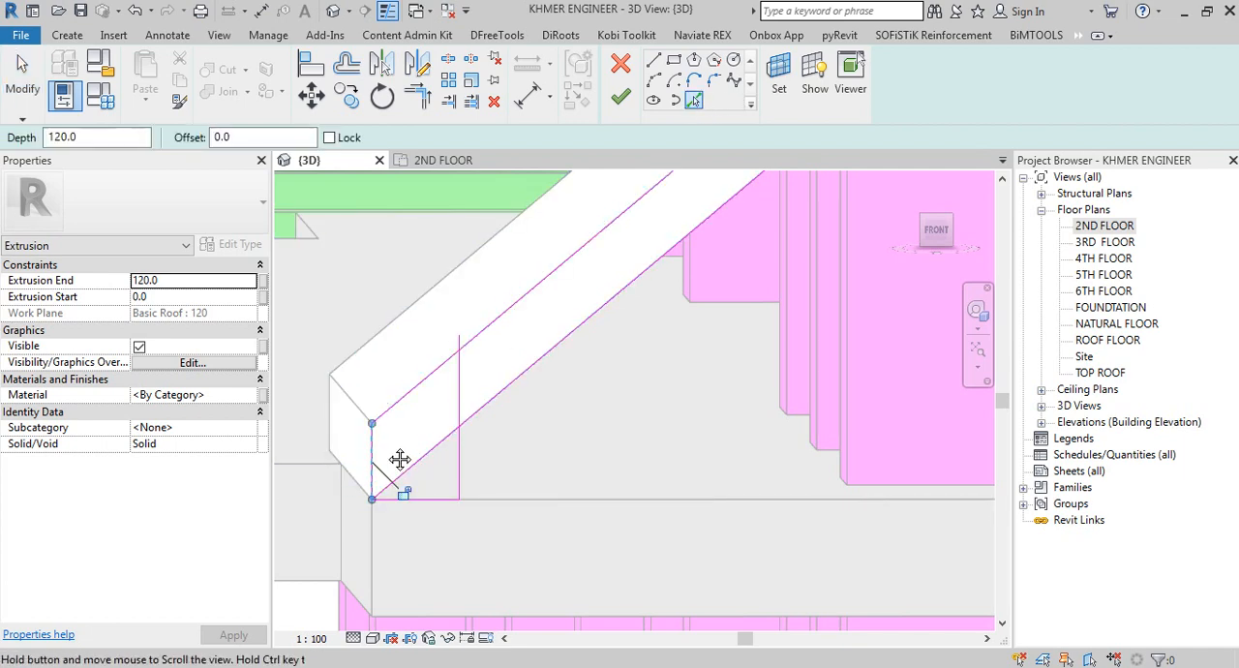
{"action": "middle_click_drag", "start_coordinate": [400, 459], "coordinate": [403, 446]}
{"action": "key", "text": "t"}
{"action": "key", "text": "r"}
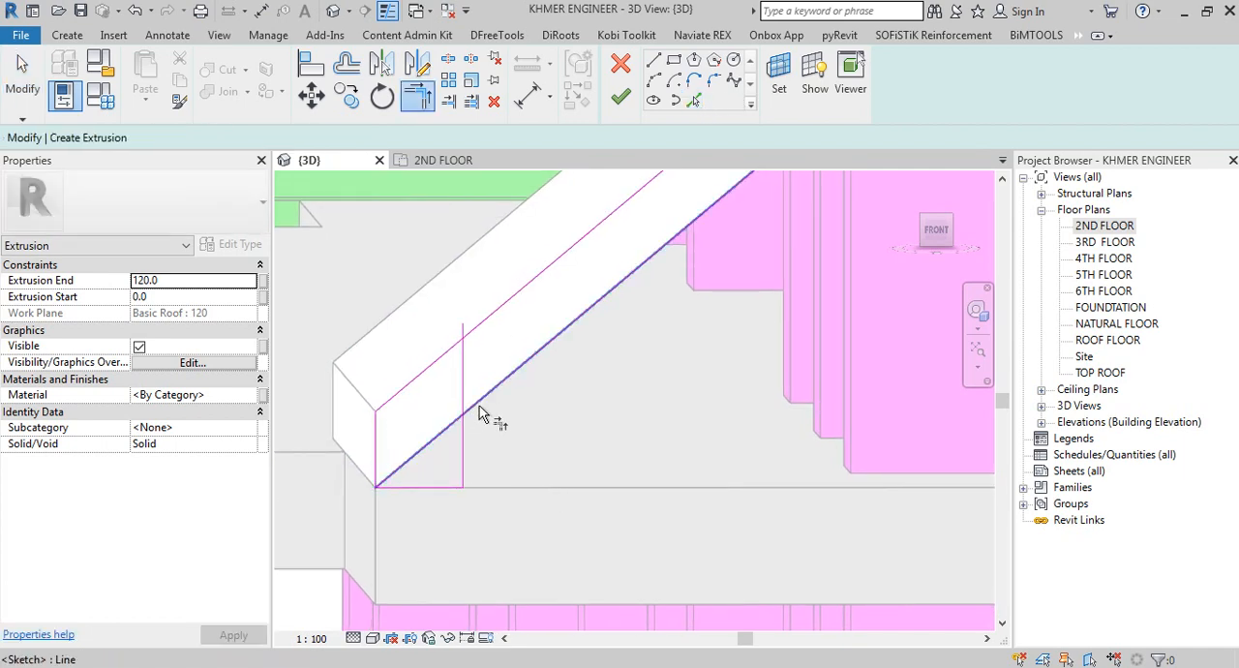
{"action": "scroll", "coordinate": [493, 455], "scroll_direction": "down", "scroll_amount": 5}
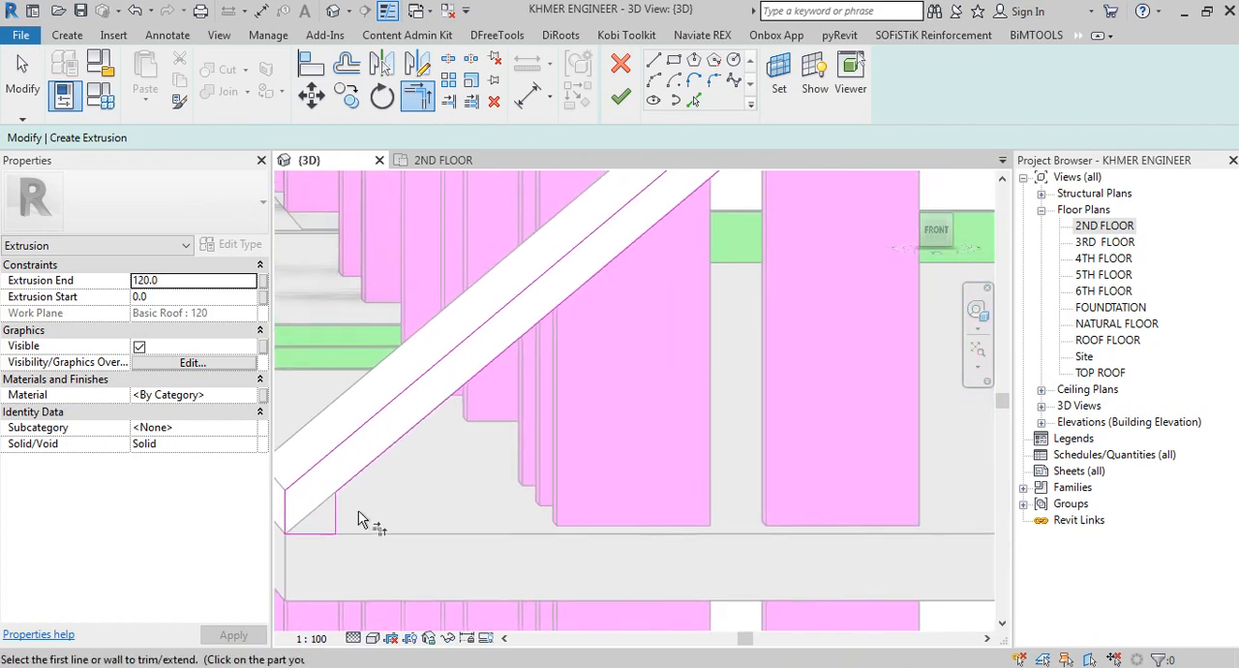
Step: Add the right eave's vertical end edge to the extrusion sketch by picking the roof edge
{"action": "middle_click_drag", "start_coordinate": [890, 445], "coordinate": [255, 451]}
{"action": "middle_click_drag", "start_coordinate": [602, 432], "coordinate": [600, 349]}
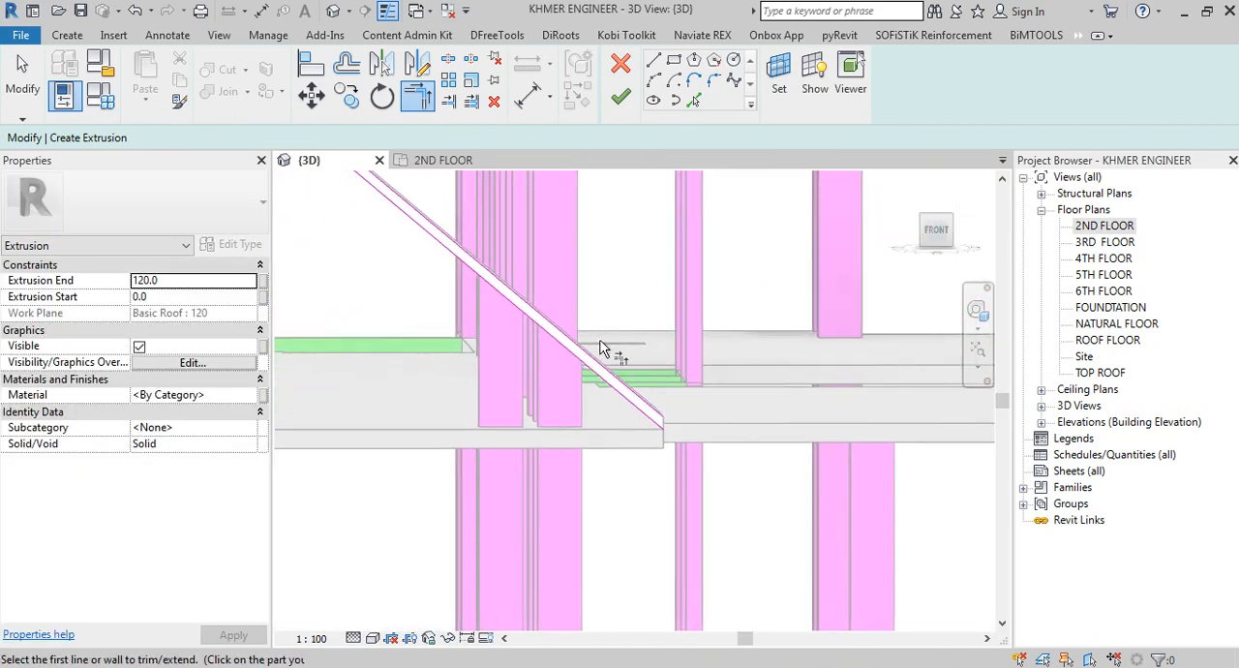
{"action": "scroll", "coordinate": [601, 339], "scroll_direction": "up", "scroll_amount": 1}
{"action": "scroll", "coordinate": [677, 423], "scroll_direction": "up", "scroll_amount": 2}
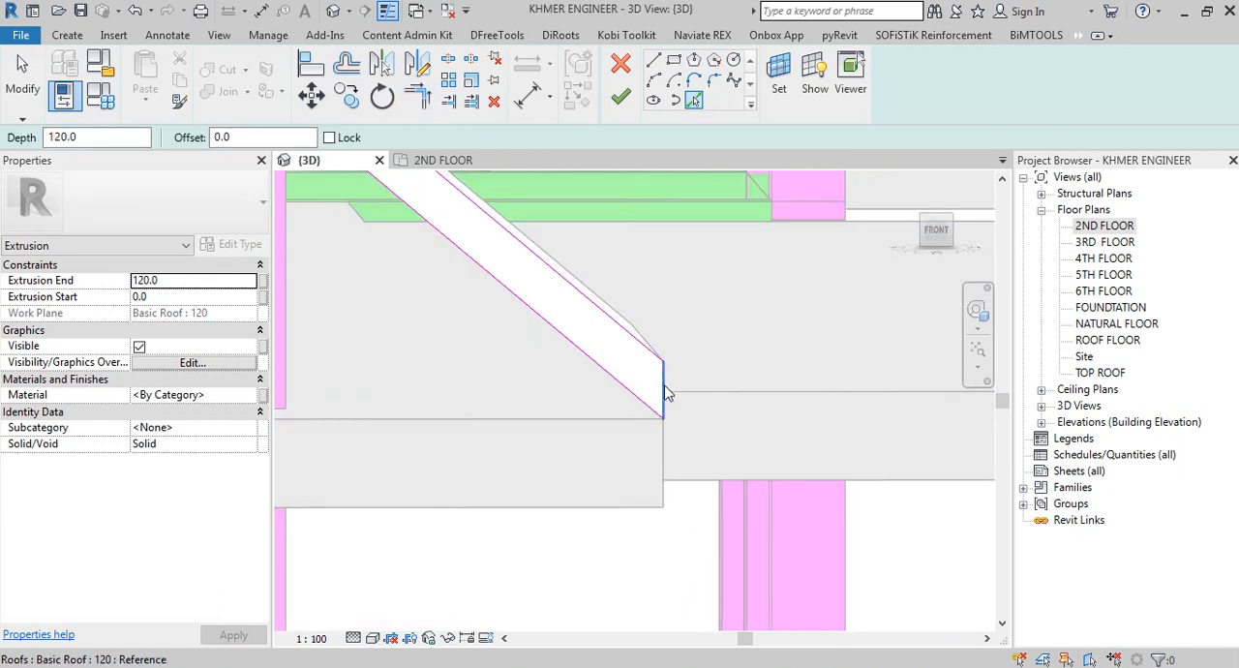
Step: Sketch a 180 mm horizontal line inward from the right eave's lower corner, then a vertical line about 440 mm up past the roof's upper edge
{"action": "left_click", "coordinate": [654, 61]}
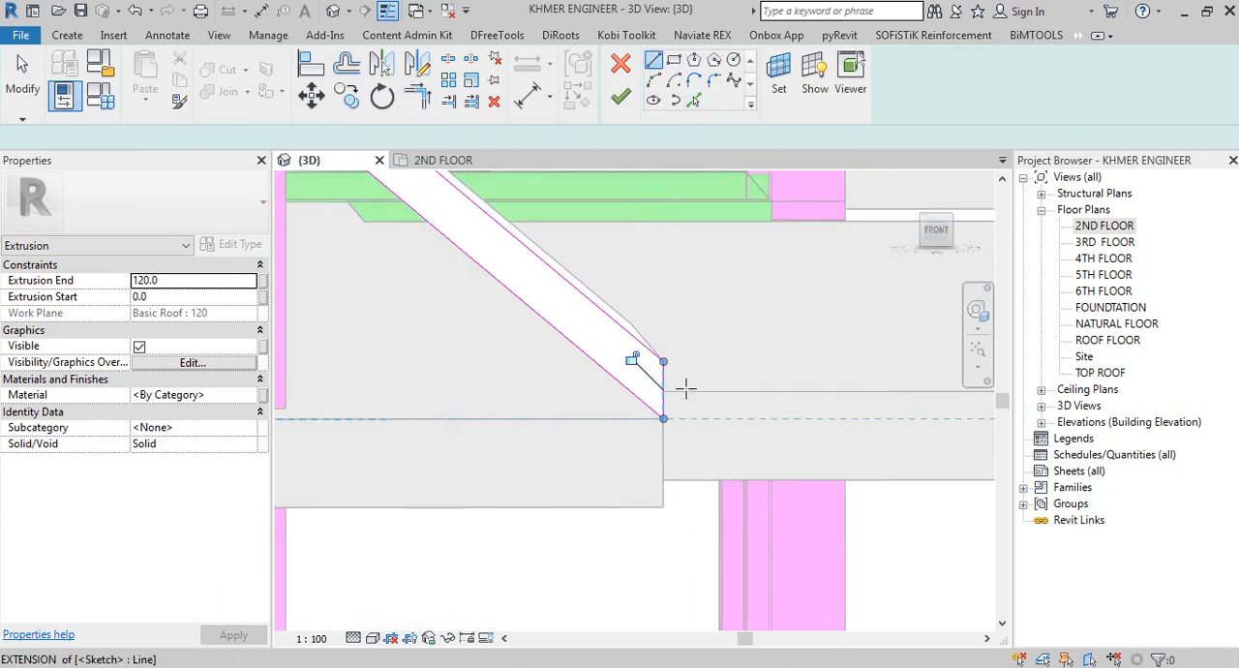
{"action": "left_click", "coordinate": [663, 418]}
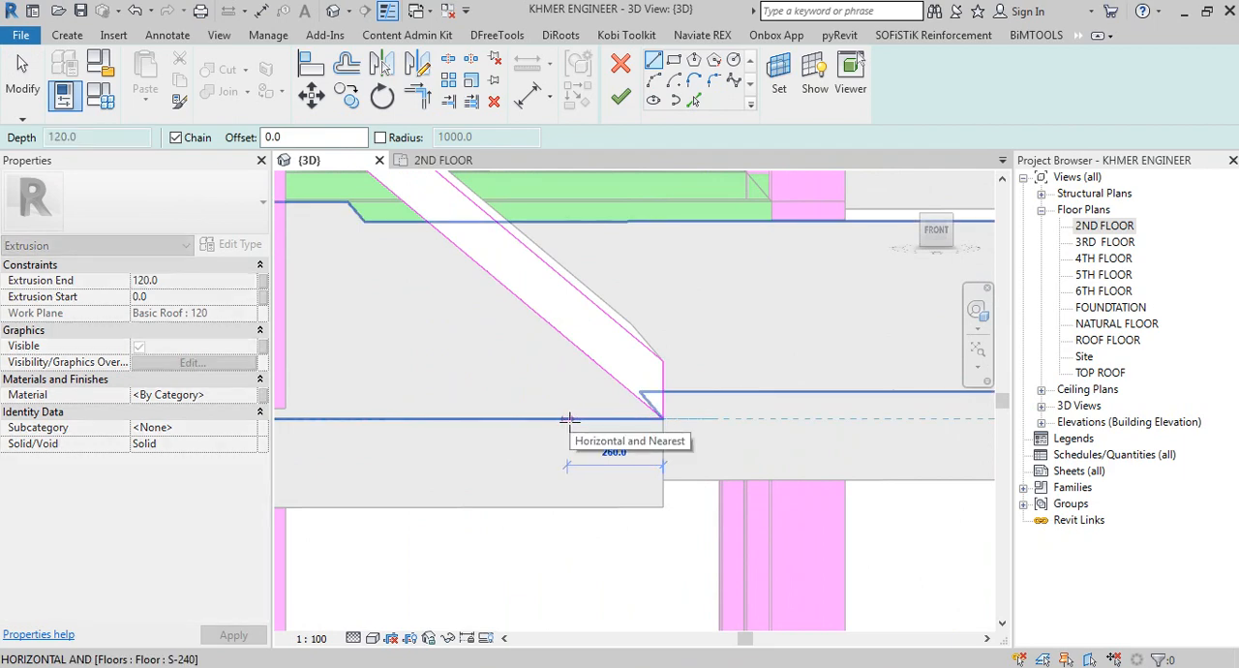
{"action": "type", "text": "1"}
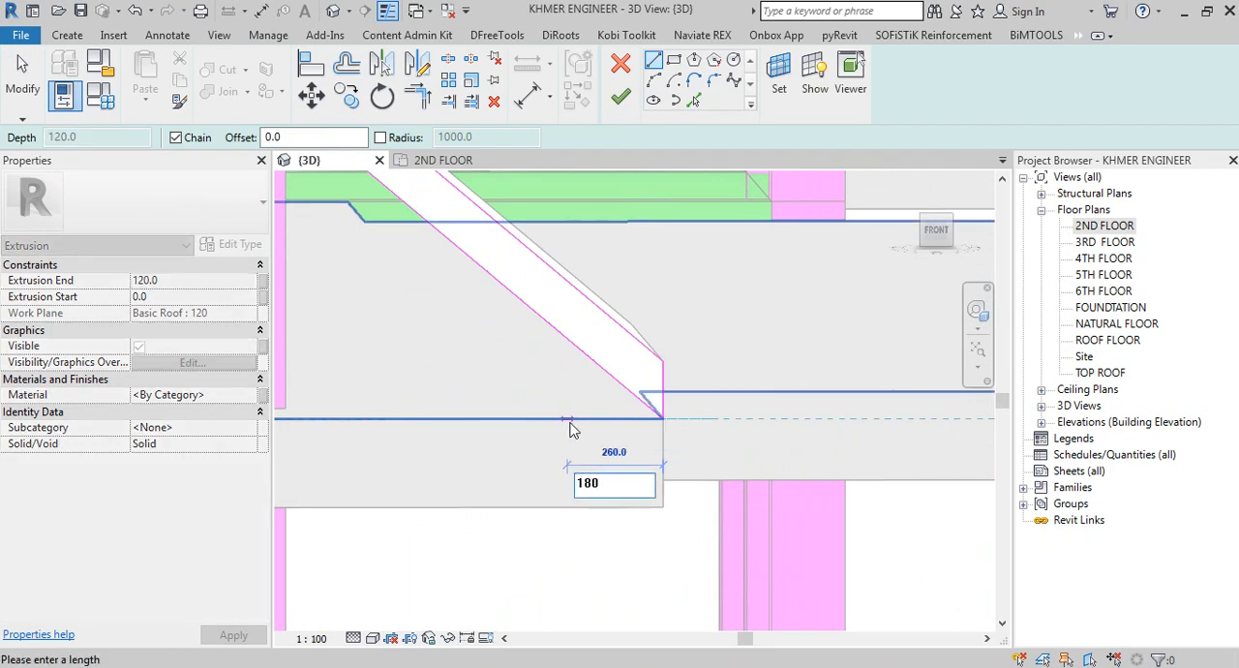
{"action": "type", "text": "80"}
{"action": "key", "text": "Return"}
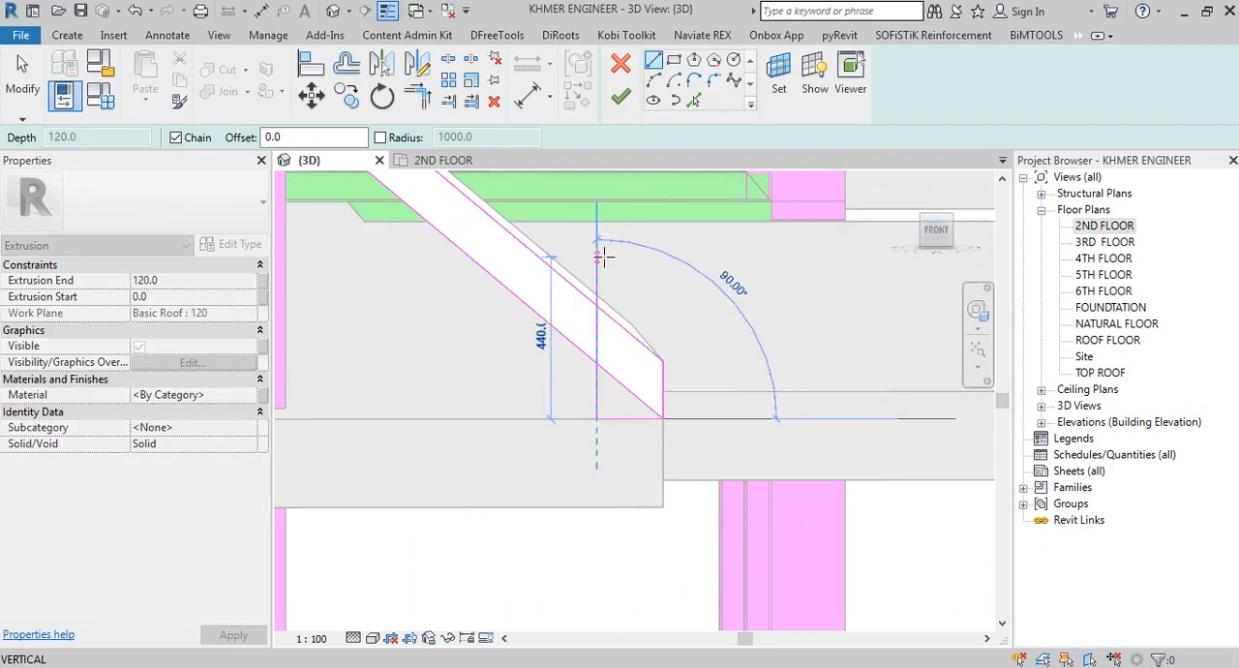
{"action": "left_click", "coordinate": [597, 257]}
{"action": "key", "text": "Escape"}
{"action": "key", "text": "Escape"}
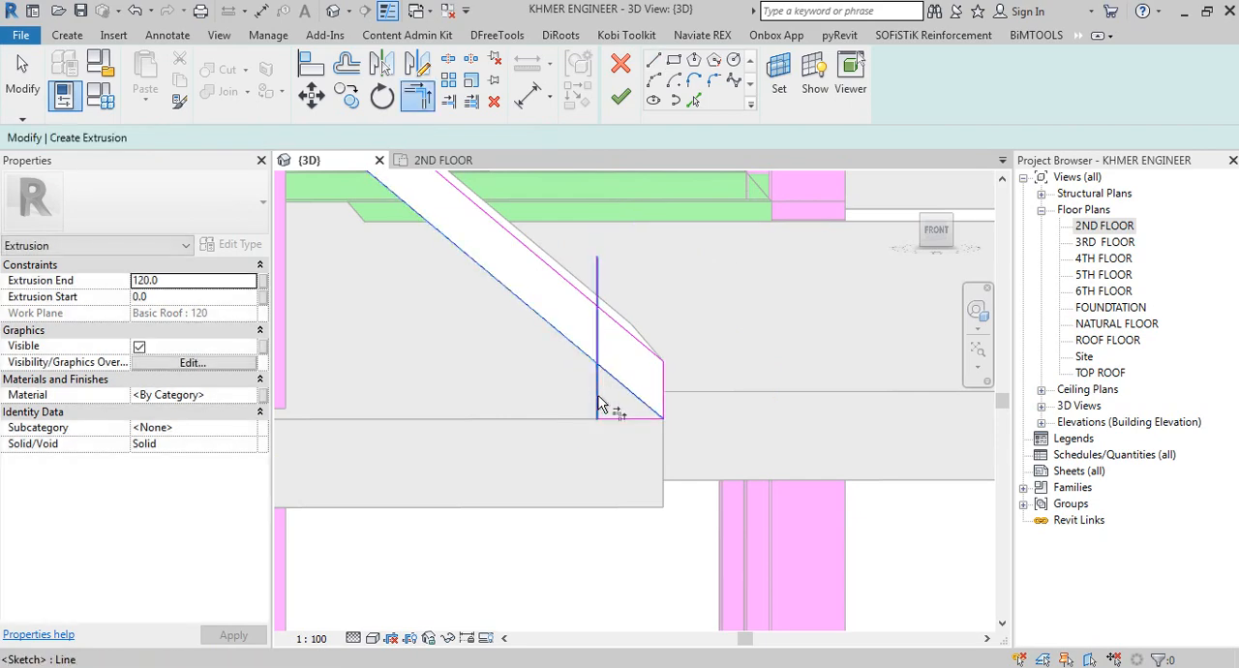
Step: Trim the right eave's vertical line to the lower slope line and finish the extrusion sketch
{"action": "scroll", "coordinate": [624, 395], "scroll_direction": "down", "scroll_amount": 3}
{"action": "middle_click_drag", "start_coordinate": [630, 410], "coordinate": [509, 471], "text": "shift"}
{"action": "left_click", "coordinate": [621, 98]}
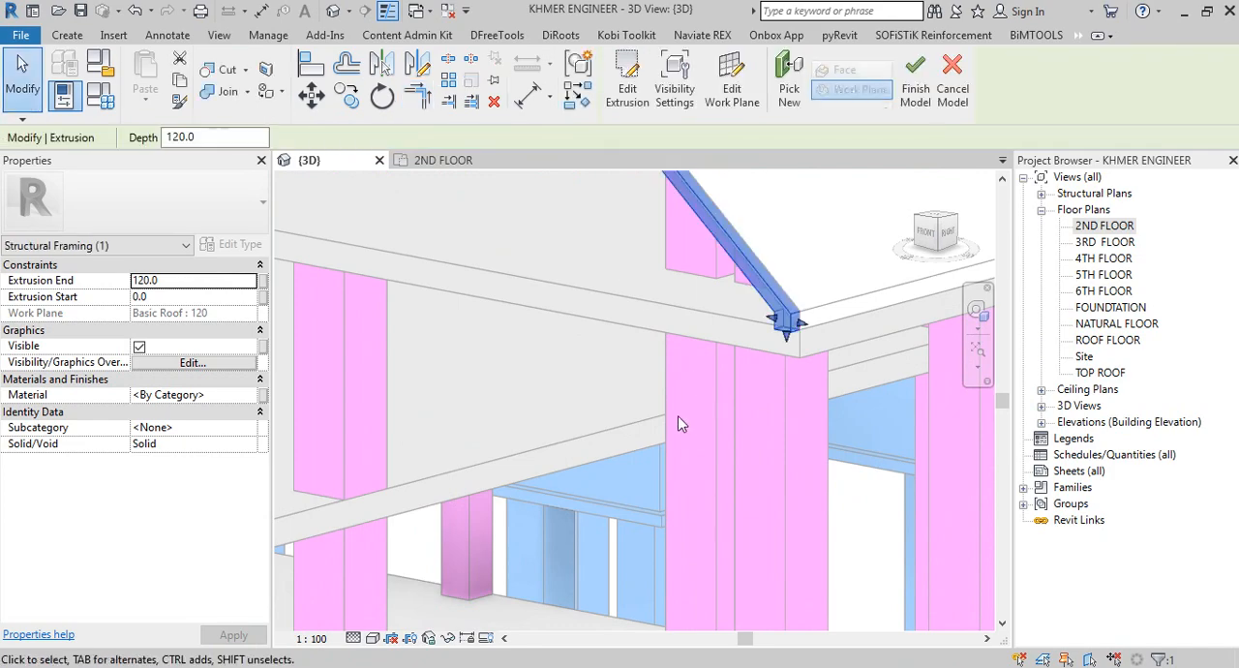
Step: Stretch the framing extrusion back along the gable roof to an extrusion start of -4050 and finish the in-place model
{"action": "middle_click_drag", "start_coordinate": [677, 415], "coordinate": [530, 493], "text": "shift"}
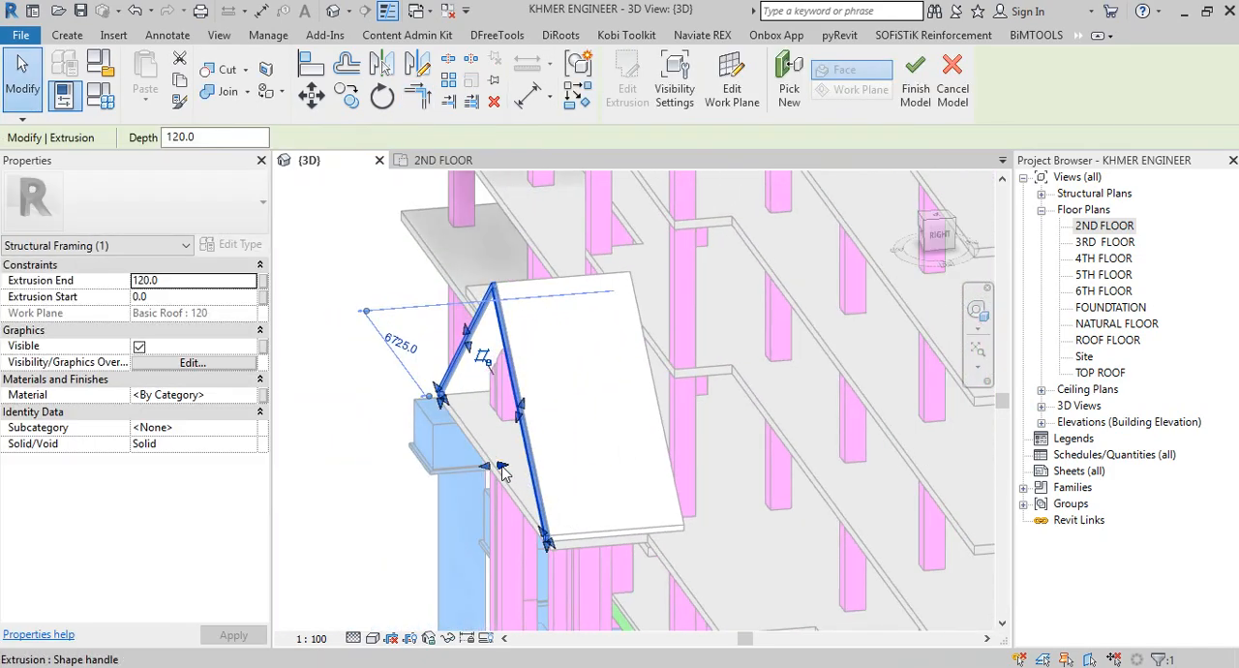
{"action": "left_click_drag", "start_coordinate": [501, 467], "coordinate": [588, 471]}
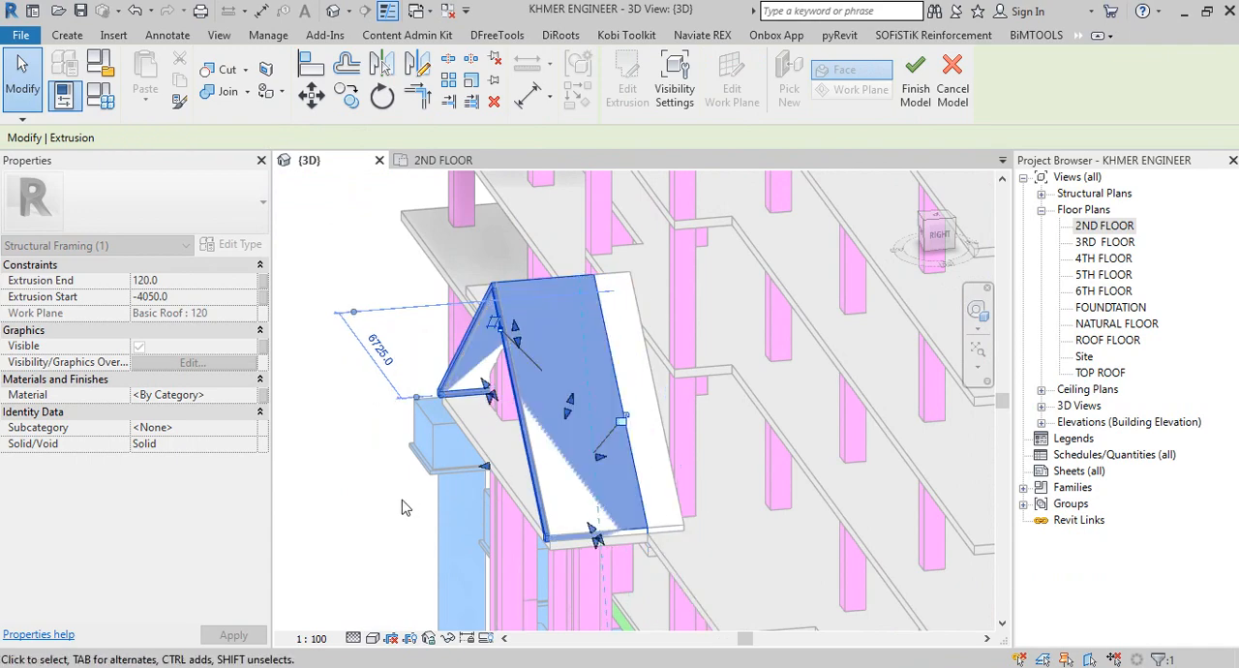
{"action": "middle_click_drag", "start_coordinate": [364, 517], "coordinate": [785, 449], "text": "shift"}
{"action": "left_click", "coordinate": [580, 412]}
{"action": "middle_click_drag", "start_coordinate": [536, 414], "coordinate": [504, 476], "text": "shift"}
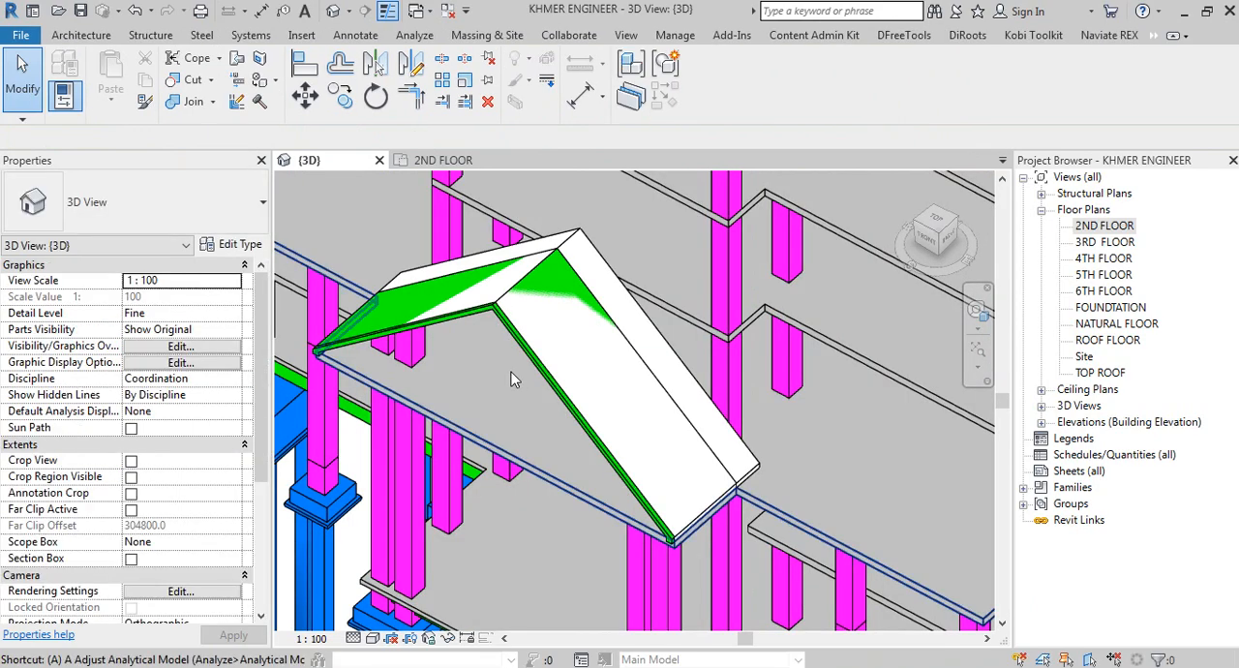
Step: Try to stretch the in-place framing outward at its right slope, and undo that change
{"action": "left_click", "coordinate": [594, 380]}
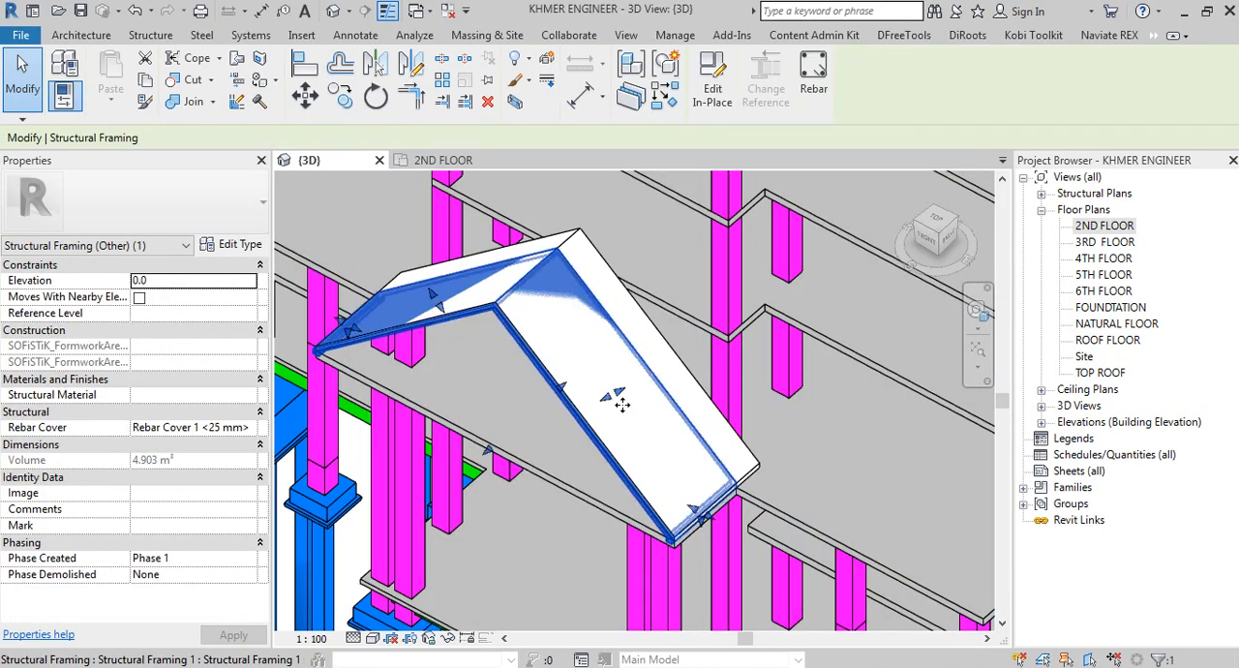
{"action": "middle_click_drag", "start_coordinate": [595, 387], "coordinate": [542, 457], "text": "shift"}
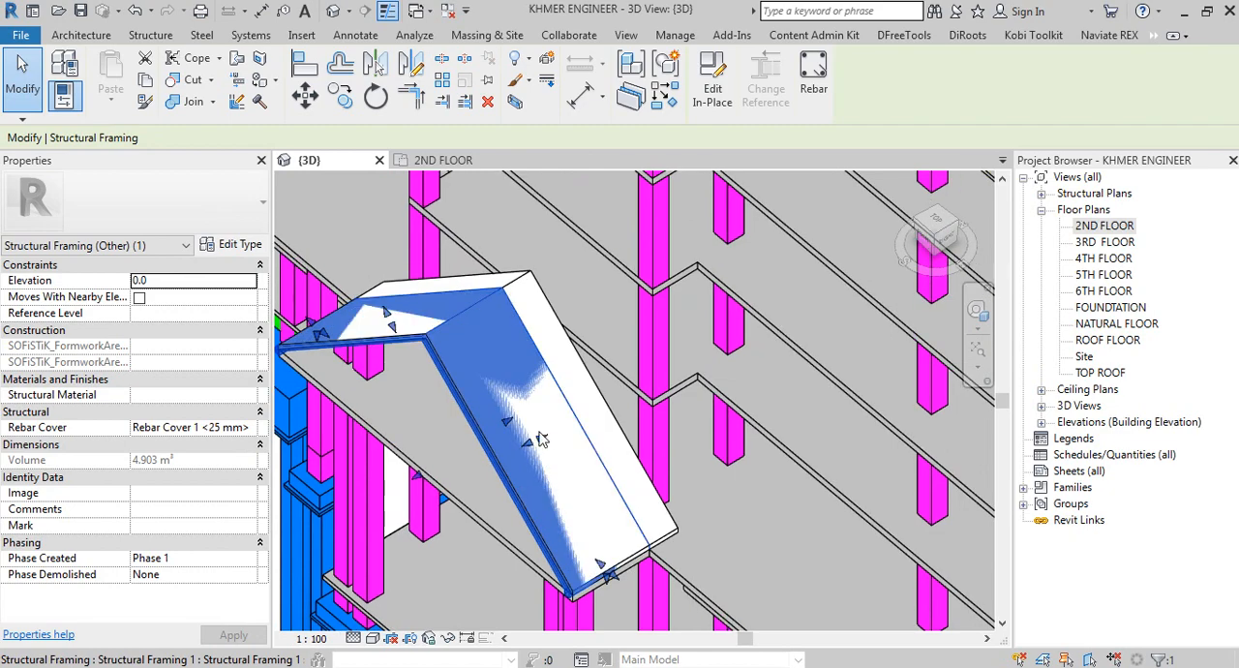
{"action": "left_click_drag", "start_coordinate": [548, 440], "coordinate": [617, 416]}
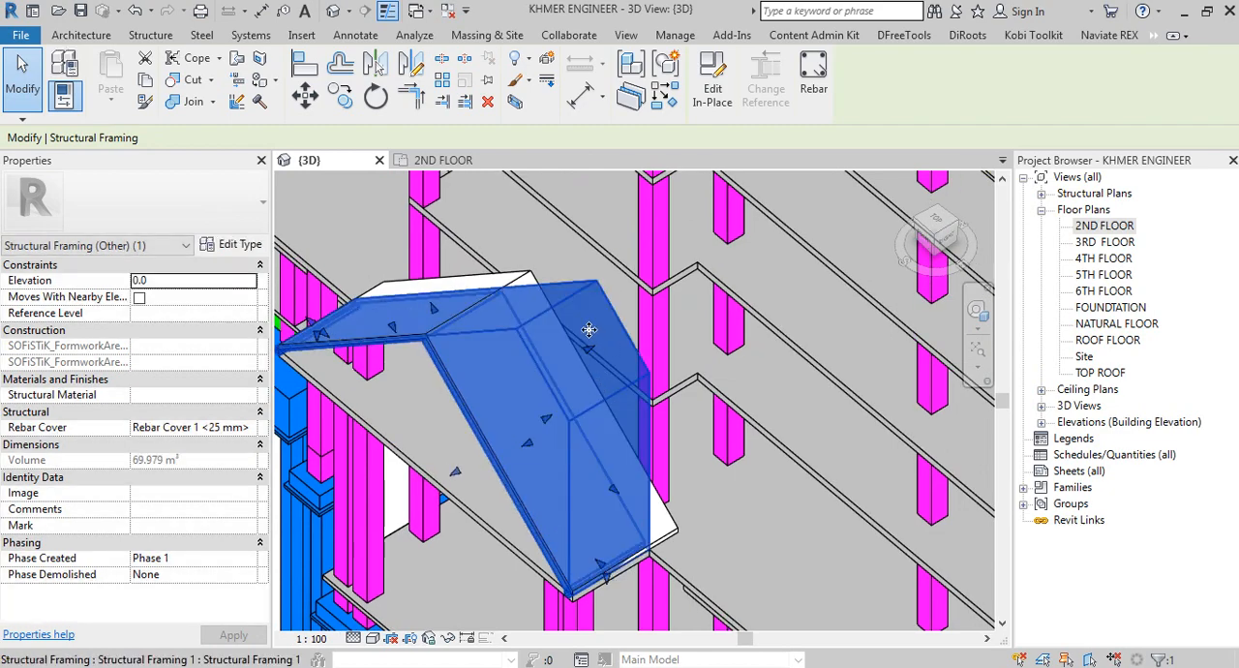
{"action": "middle_click_drag", "start_coordinate": [587, 332], "coordinate": [763, 204], "text": "shift"}
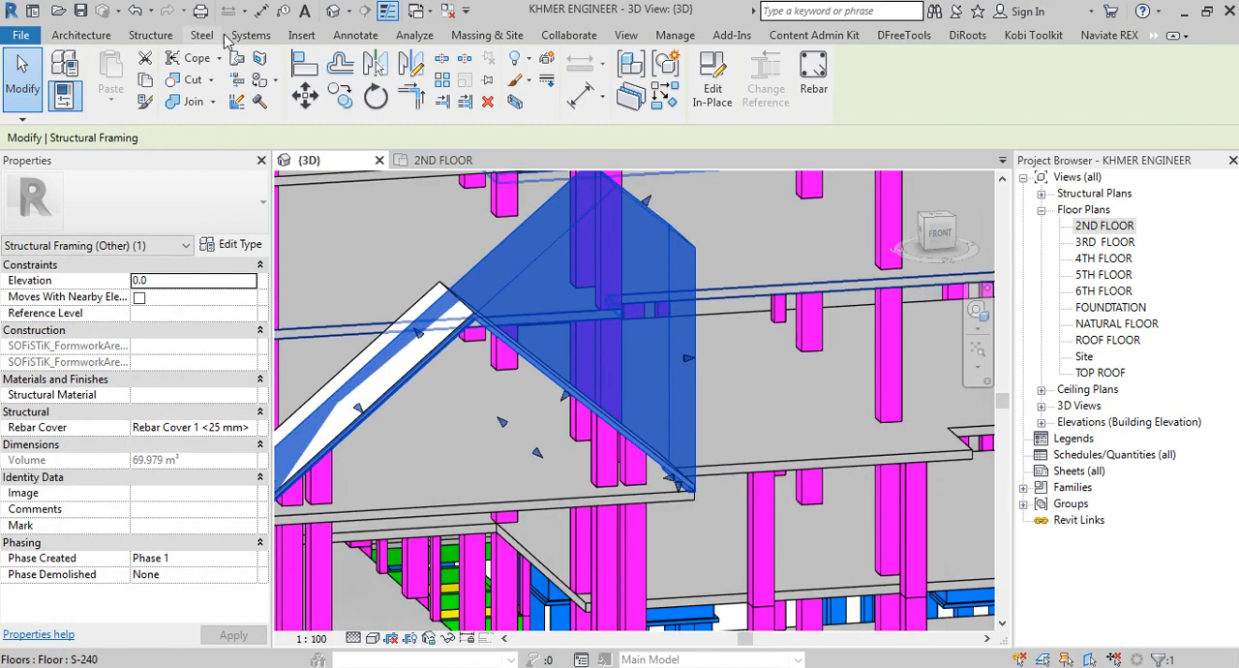
{"action": "left_click", "coordinate": [142, 12]}
Step: Extend the rear end of the in-place framing to the gable roof's back edge in a side view
{"action": "middle_click_drag", "start_coordinate": [728, 301], "coordinate": [996, 357], "text": "shift"}
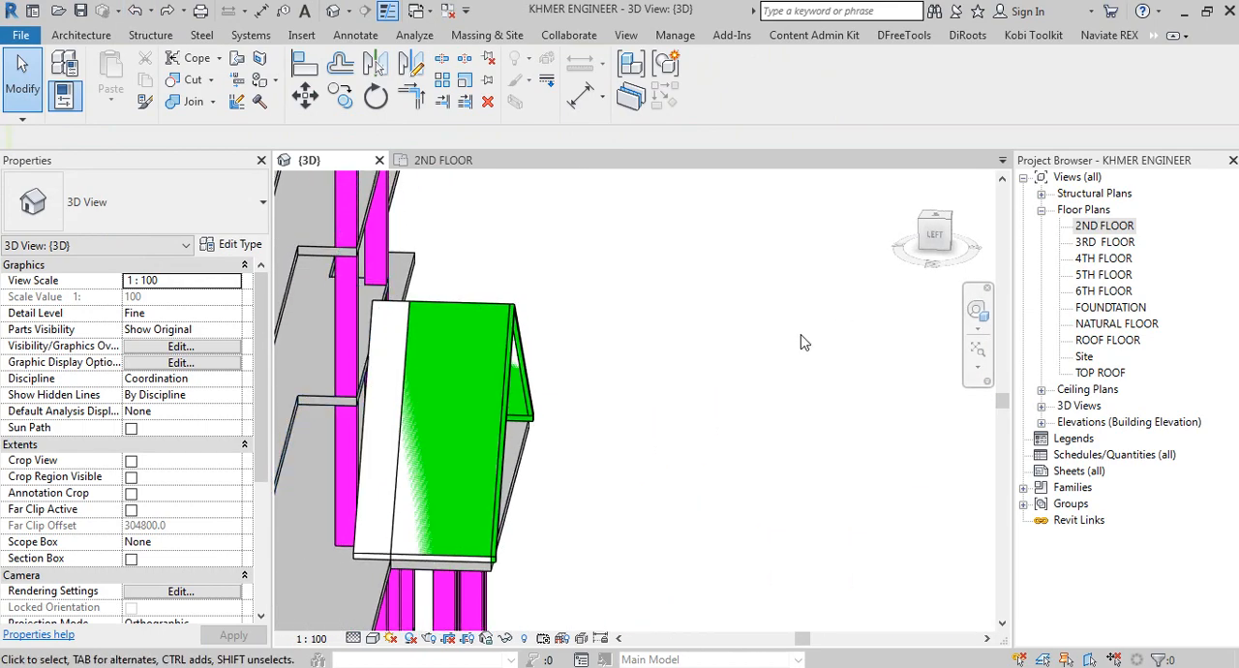
{"action": "middle_click_drag", "start_coordinate": [688, 377], "coordinate": [702, 358], "text": "shift"}
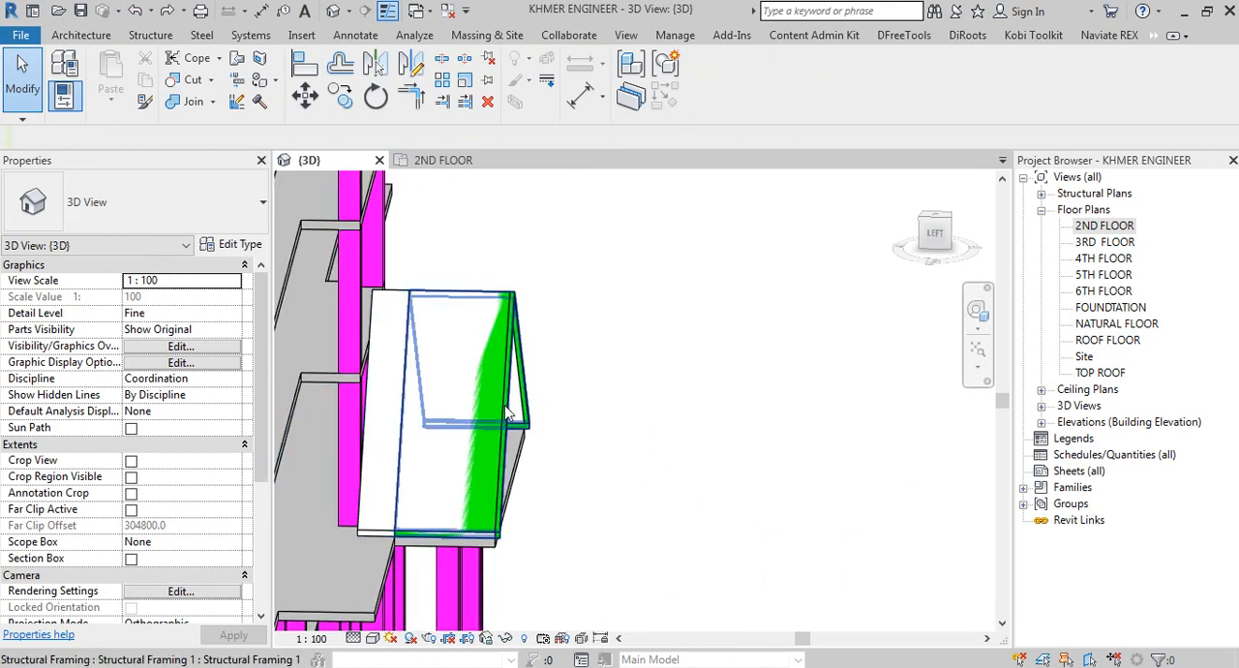
{"action": "left_click", "coordinate": [462, 420]}
{"action": "middle_click_drag", "start_coordinate": [429, 463], "coordinate": [439, 411], "text": "shift"}
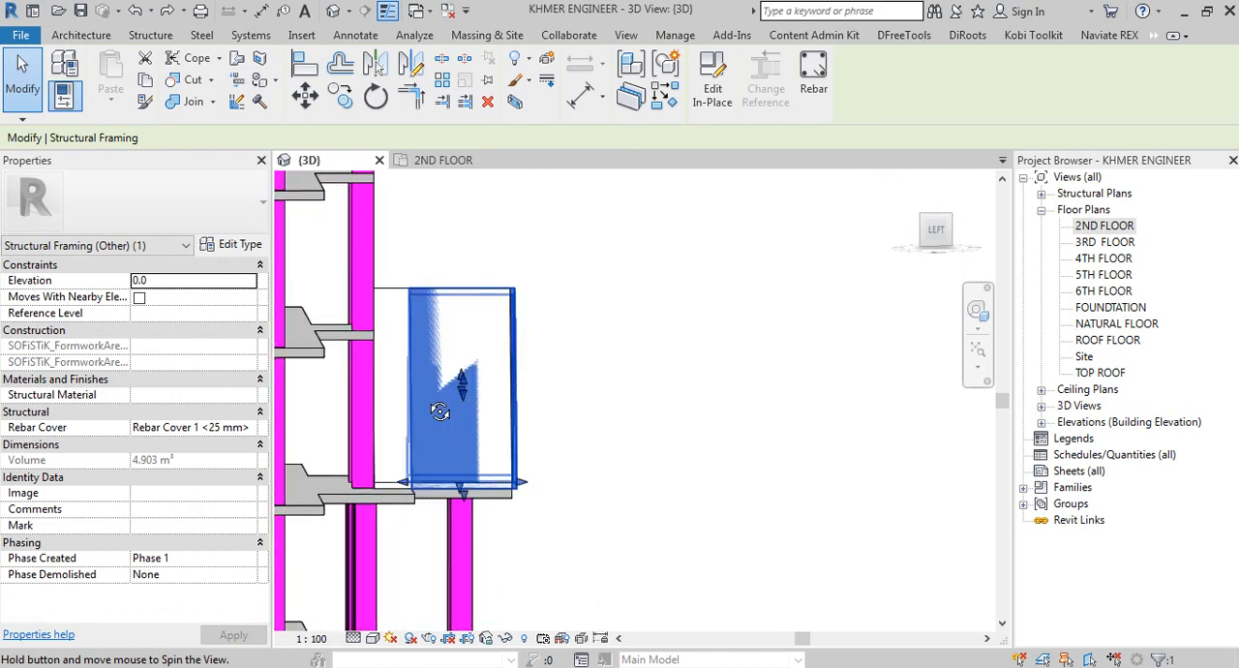
{"action": "left_click_drag", "start_coordinate": [405, 486], "coordinate": [375, 484]}
{"action": "left_click", "coordinate": [694, 442]}
{"action": "middle_click_drag", "start_coordinate": [694, 443], "coordinate": [706, 519], "text": "shift"}
{"action": "scroll", "coordinate": [513, 538], "scroll_direction": "up", "scroll_amount": 1}
Step: Pull the in-place framing's front end back flush with the gable roof's front edge
{"action": "left_click", "coordinate": [510, 538]}
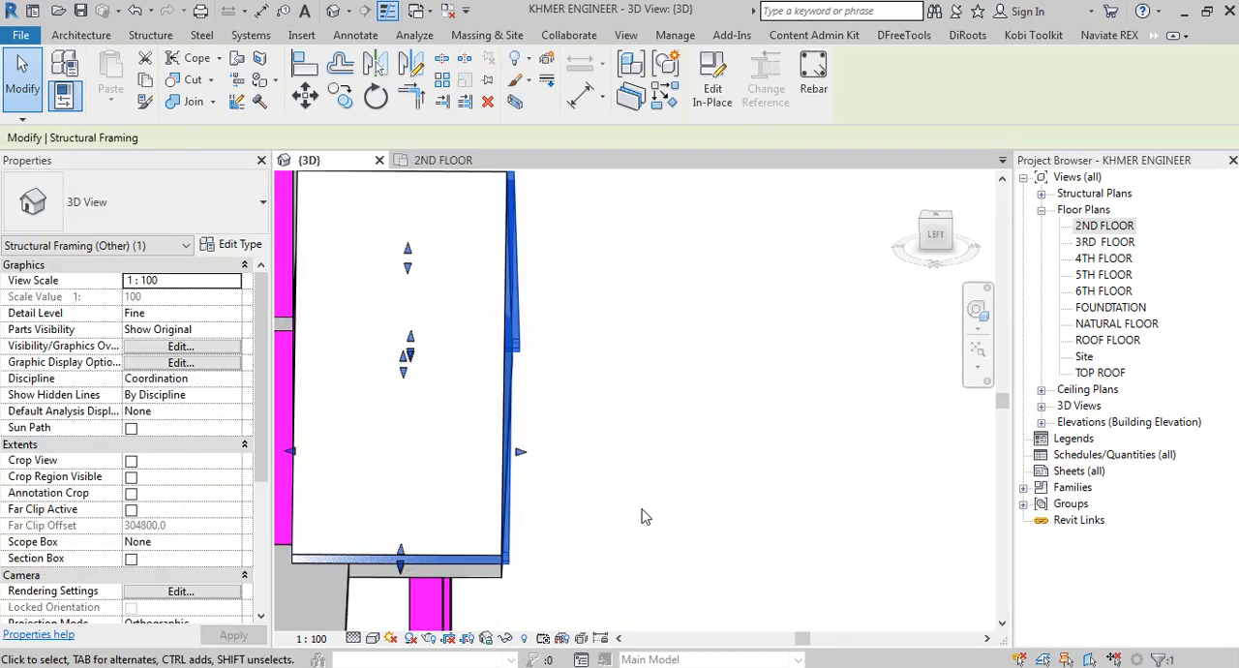
{"action": "middle_click_drag", "start_coordinate": [643, 492], "coordinate": [604, 494]}
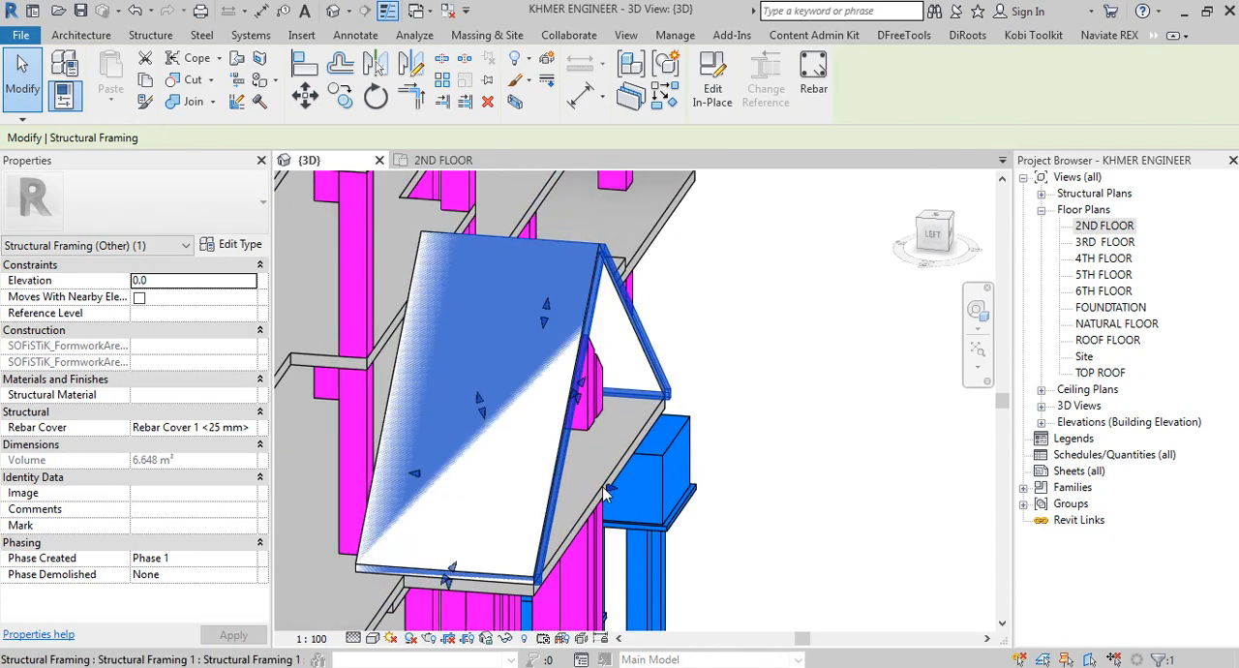
{"action": "left_click_drag", "start_coordinate": [609, 487], "coordinate": [595, 494]}
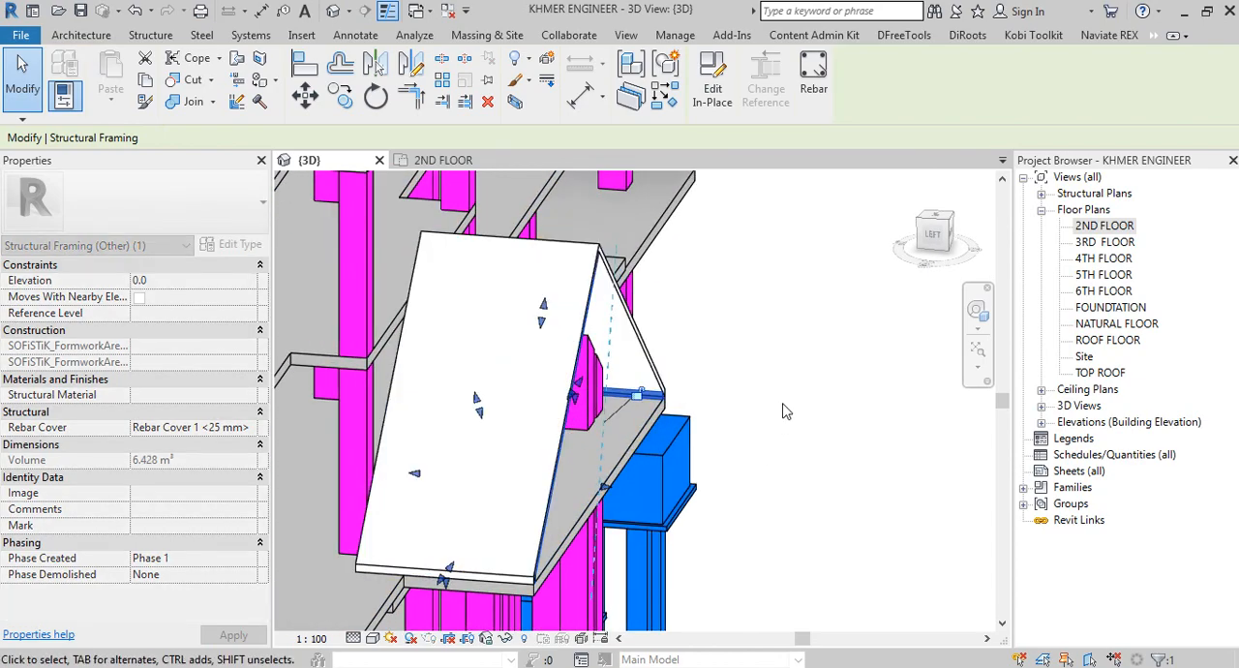
{"action": "left_click", "coordinate": [787, 408]}
{"action": "middle_click_drag", "start_coordinate": [793, 403], "coordinate": [755, 397], "text": "shift"}
Step: Select the in-place framing at the right eave and temporarily hide it in the 3D view
{"action": "scroll", "coordinate": [813, 421], "scroll_direction": "up", "scroll_amount": 4}
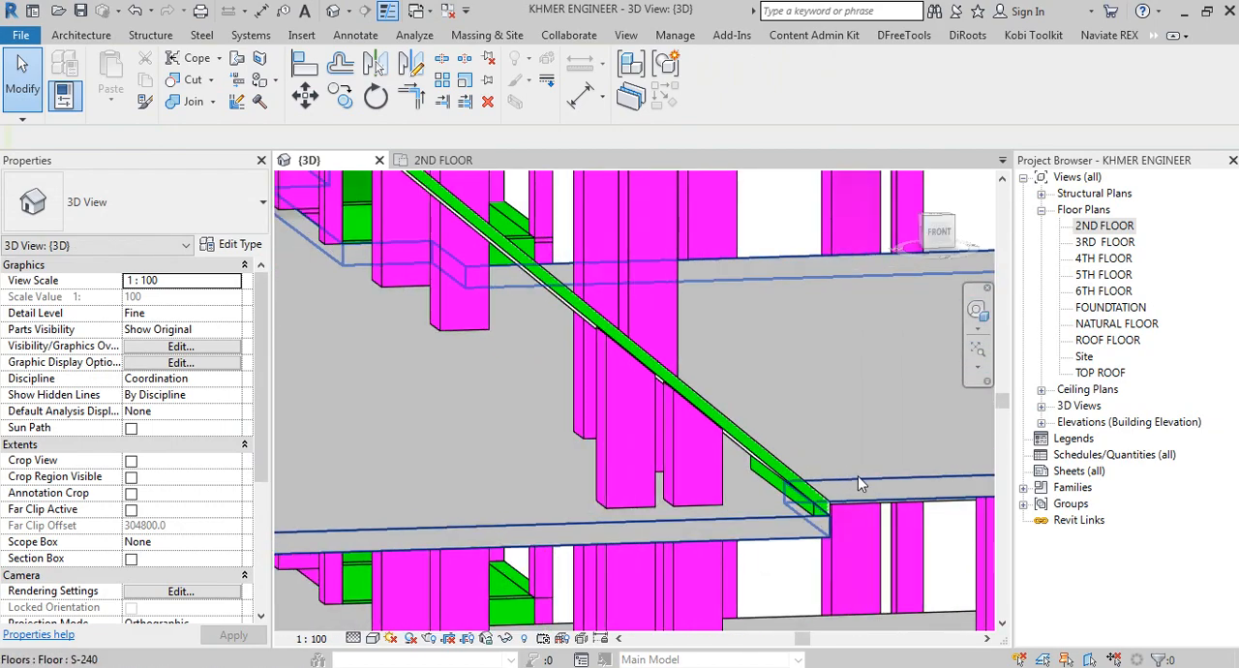
{"action": "middle_click_drag", "start_coordinate": [834, 573], "coordinate": [709, 562], "text": "shift"}
{"action": "left_click", "coordinate": [708, 561]}
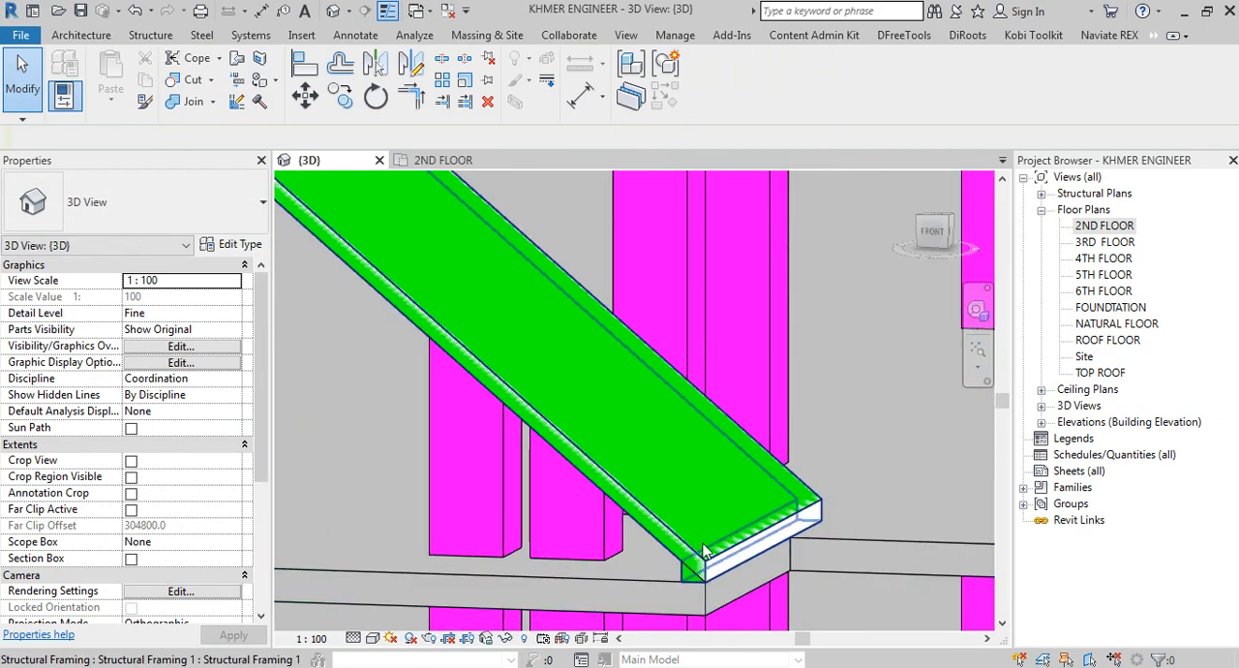
{"action": "left_click", "coordinate": [709, 562]}
{"action": "scroll", "coordinate": [530, 501], "scroll_direction": "down", "scroll_amount": 2}
{"action": "scroll", "coordinate": [530, 502], "scroll_direction": "down", "scroll_amount": 3}
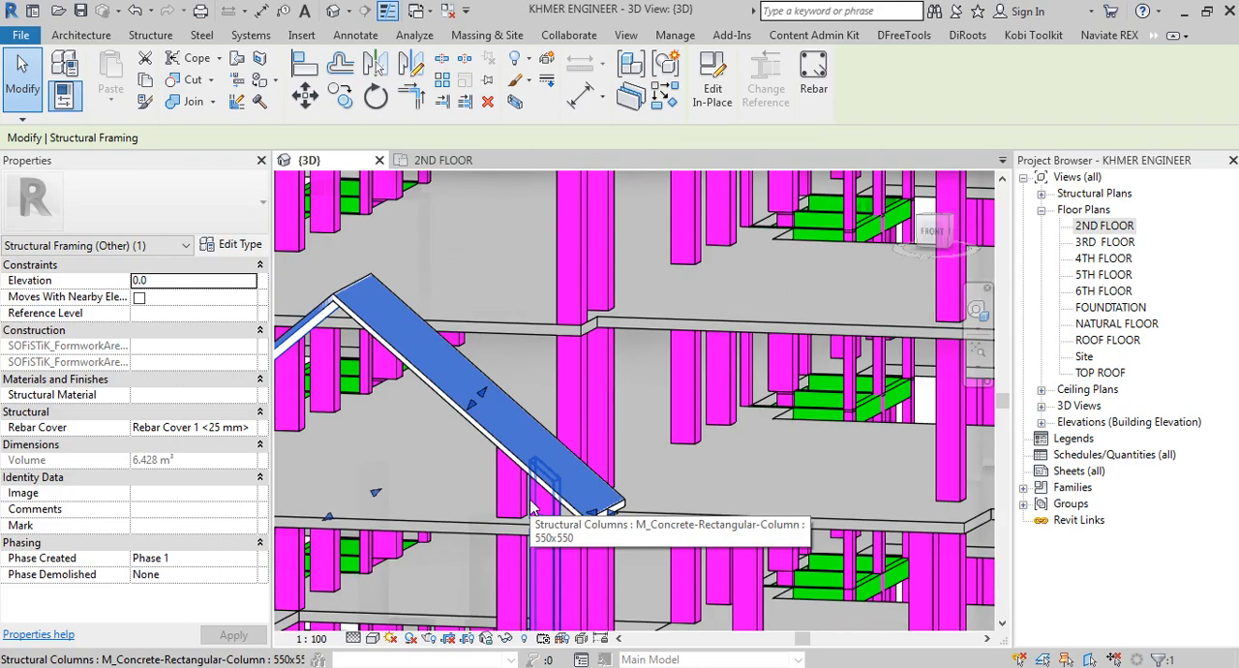
{"action": "middle_click_drag", "start_coordinate": [534, 501], "coordinate": [624, 528], "text": "shift"}
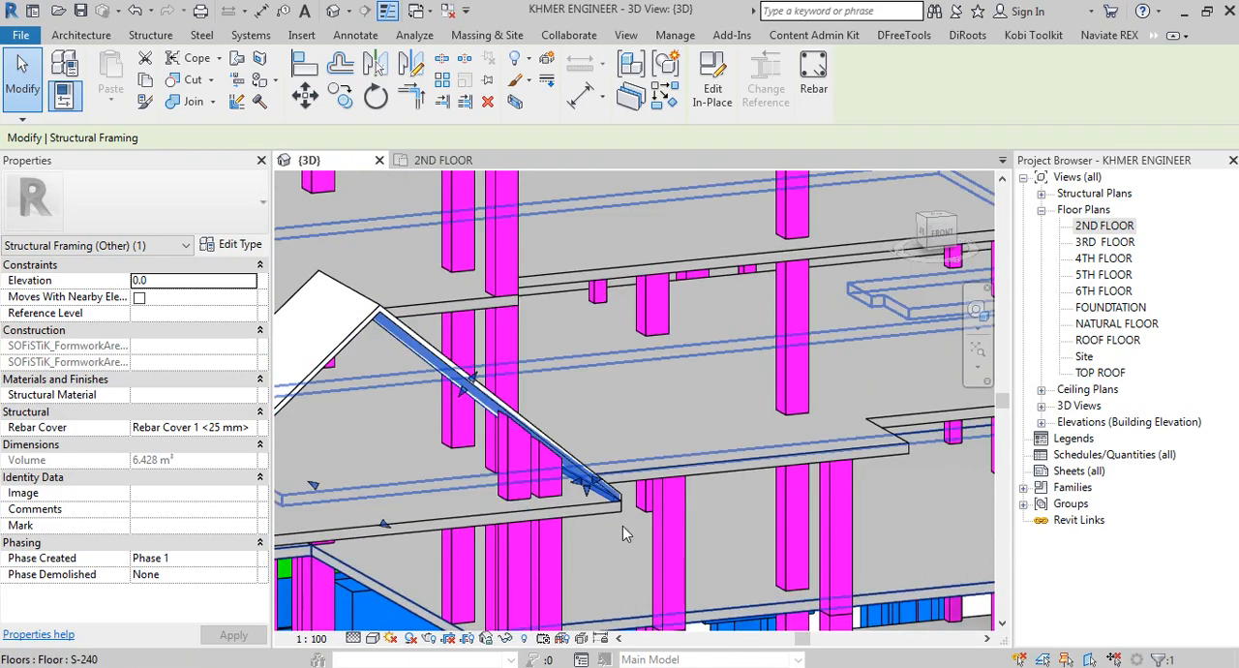
{"action": "key", "text": "h"}
{"action": "key", "text": "h"}
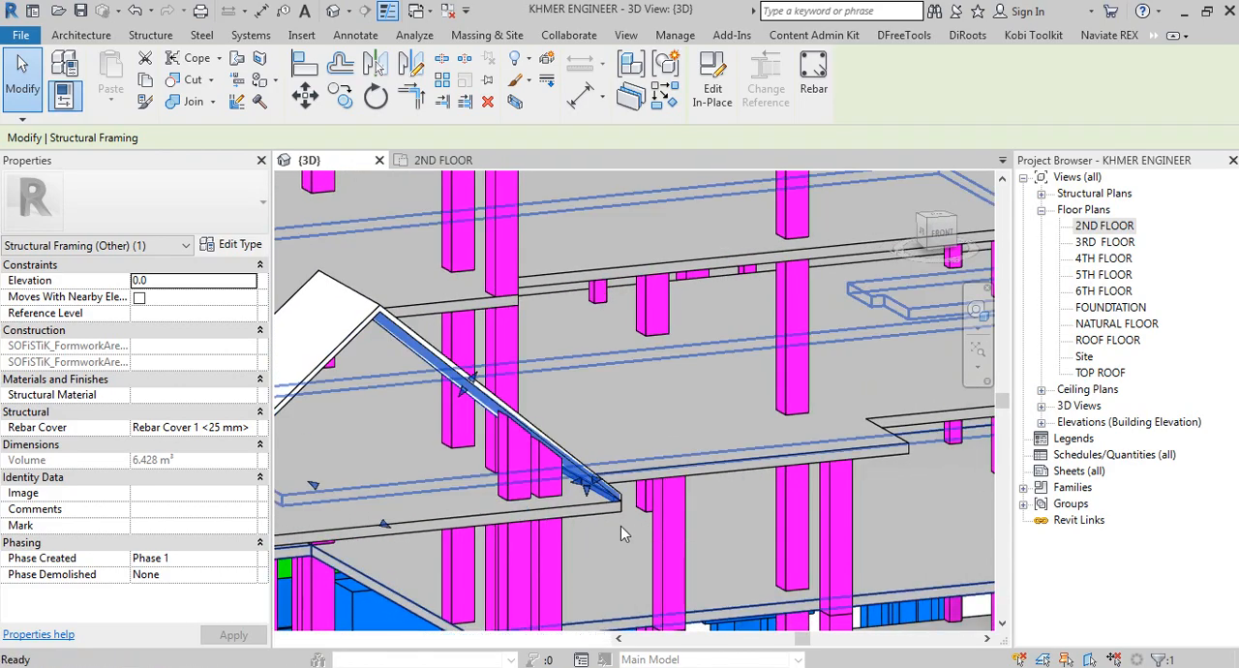
{"action": "middle_click_drag", "start_coordinate": [539, 521], "coordinate": [763, 447]}
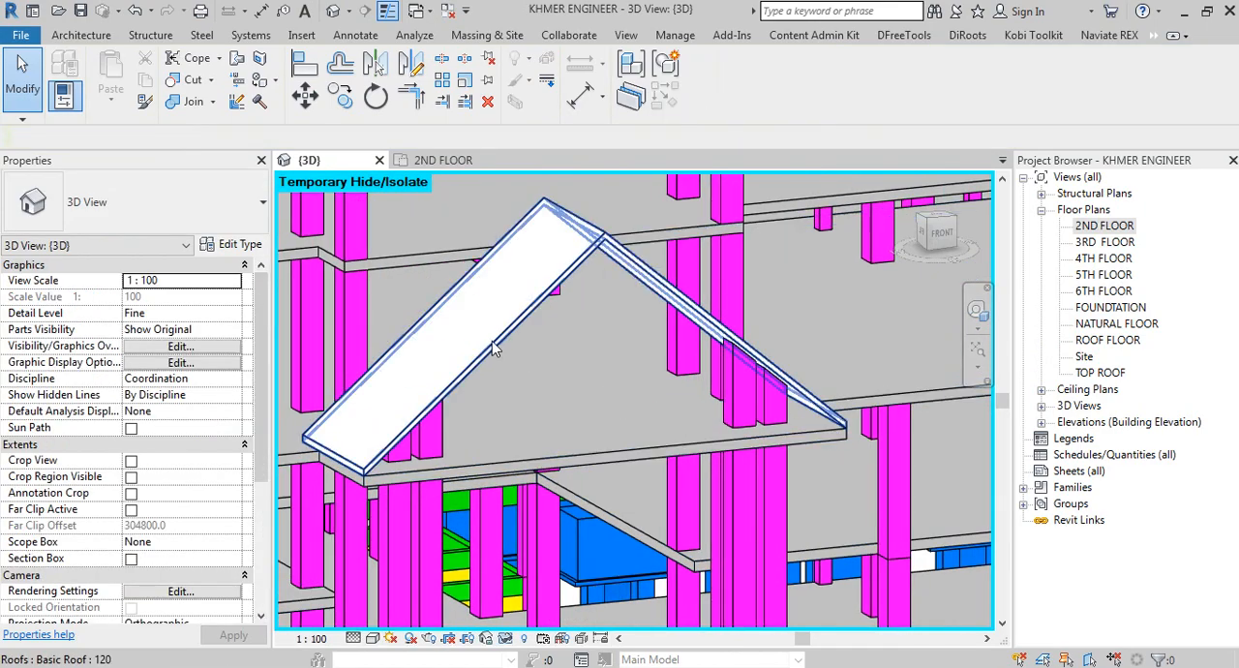
Step: Hide the gable roof element in the 3D view and reset the temporary hide/isolate
{"action": "left_click", "coordinate": [494, 342]}
{"action": "middle_click_drag", "start_coordinate": [664, 389], "coordinate": [545, 397], "text": "shift"}
{"action": "key", "text": "e"}
{"action": "key", "text": "h"}
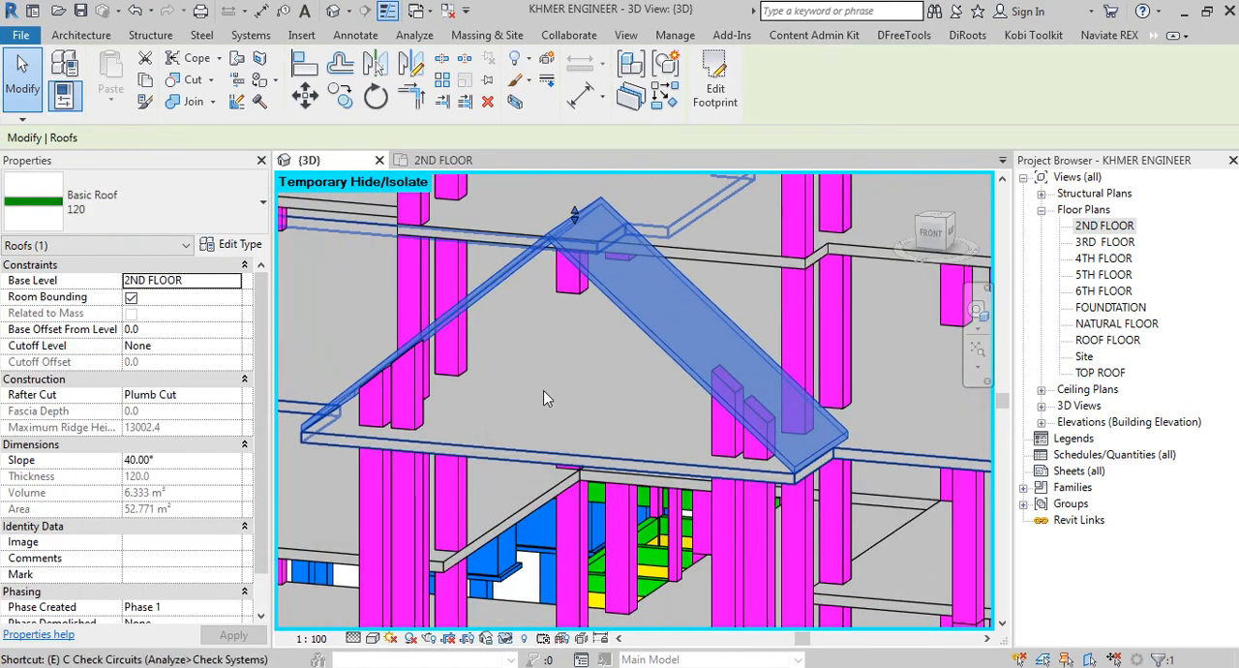
{"action": "scroll", "coordinate": [544, 398], "scroll_direction": "down", "scroll_amount": 1}
{"action": "scroll", "coordinate": [687, 444], "scroll_direction": "up", "scroll_amount": 5}
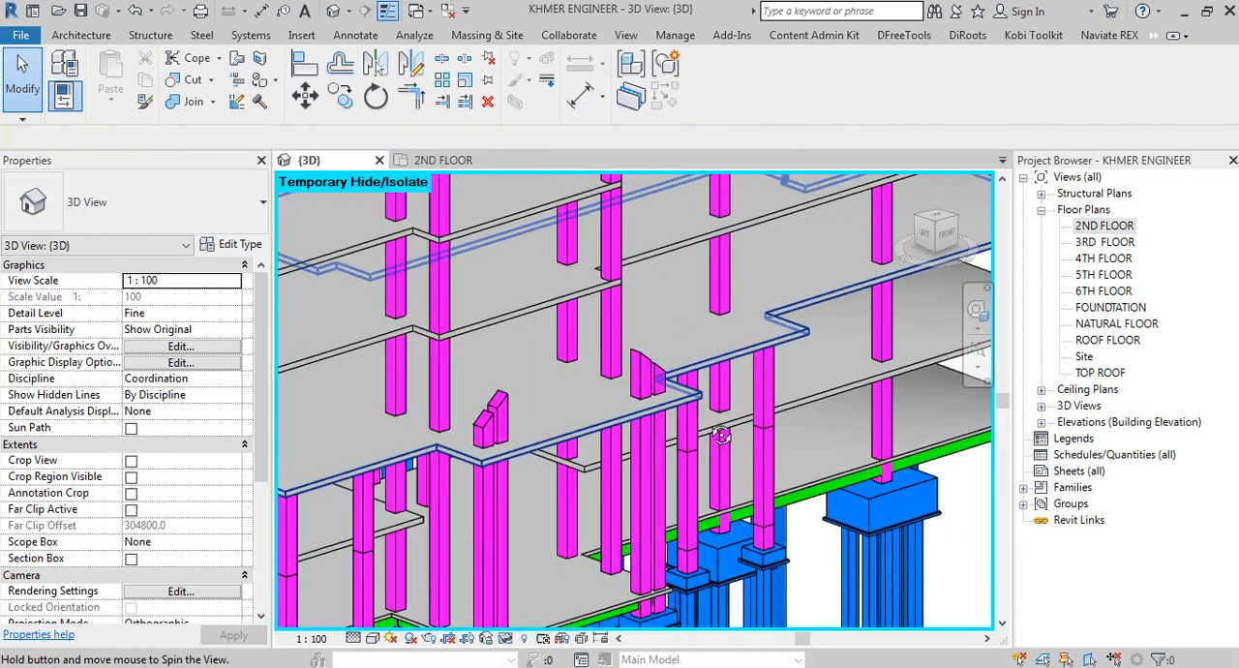
{"action": "key", "text": "h"}
{"action": "key", "text": "r"}
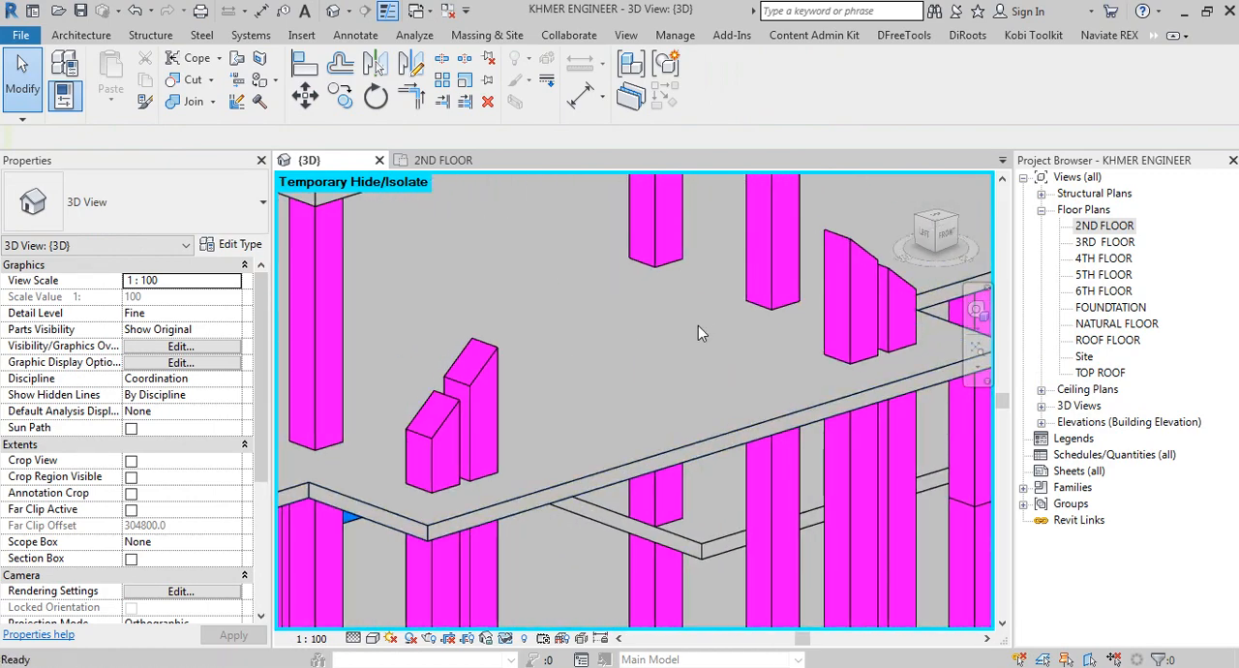
Step: Examine the in-place gable framing and the columns beneath it from several angles, close up and against the whole building
{"action": "middle_click_drag", "start_coordinate": [848, 359], "coordinate": [758, 371], "text": "shift"}
{"action": "left_click", "coordinate": [747, 326]}
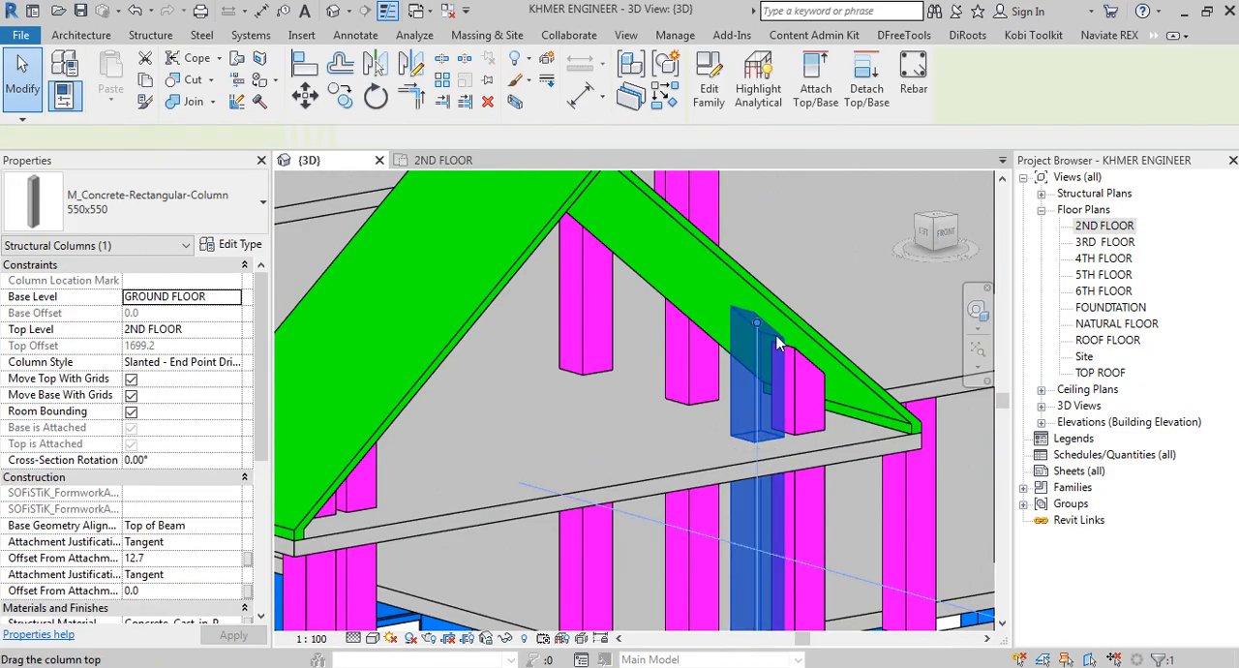
{"action": "middle_click_drag", "start_coordinate": [749, 329], "coordinate": [835, 418], "text": "shift"}
{"action": "middle_click_drag", "start_coordinate": [836, 419], "coordinate": [711, 396]}
{"action": "scroll", "coordinate": [822, 431], "scroll_direction": "down", "scroll_amount": 5}
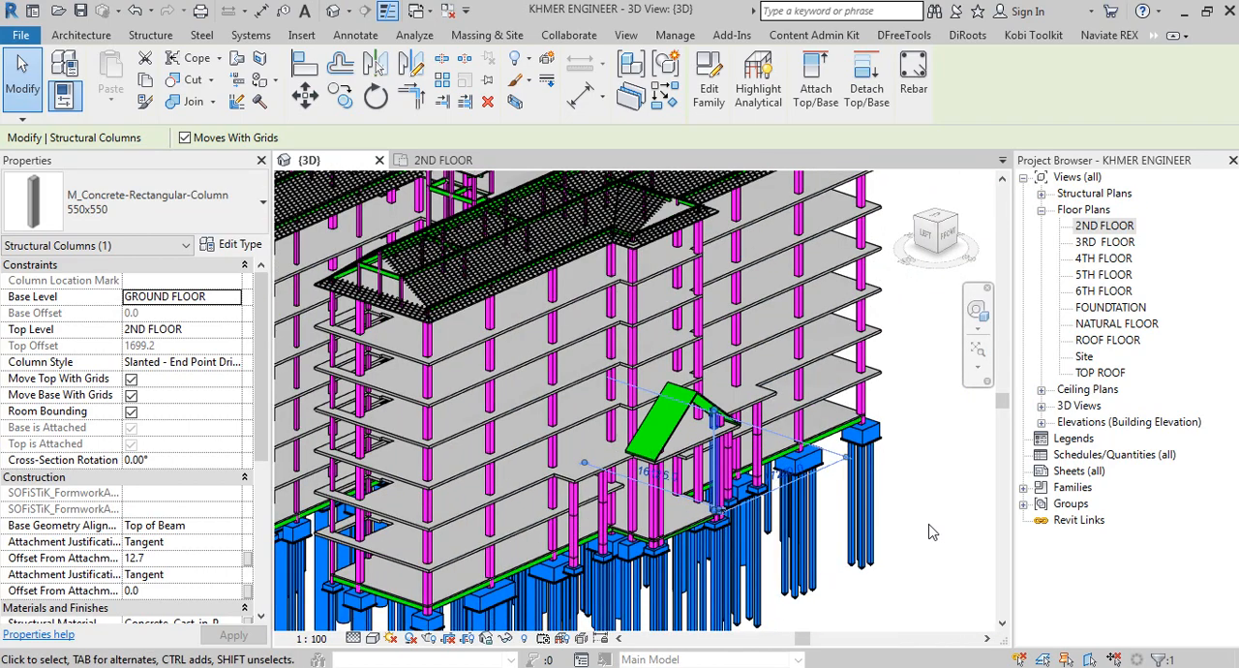
{"action": "scroll", "coordinate": [677, 387], "scroll_direction": "up", "scroll_amount": 6}
{"action": "key", "text": "Escape"}
{"action": "left_click", "coordinate": [681, 388]}
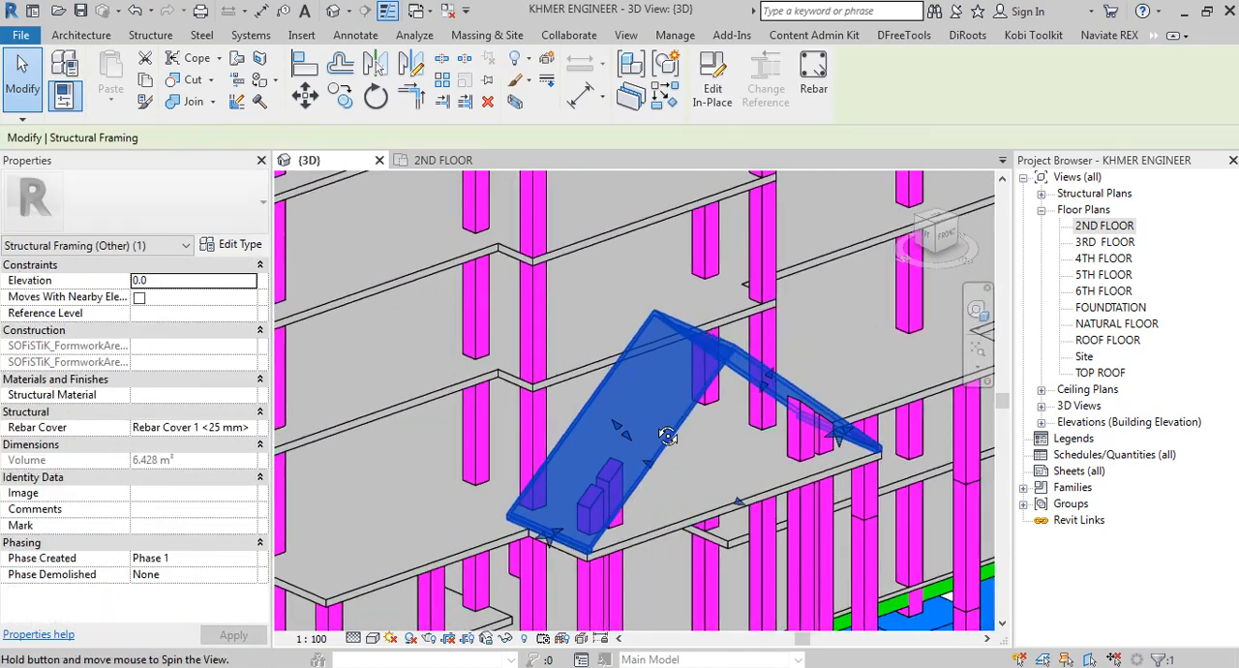
{"action": "mouse_move", "coordinate": [668, 436]}
{"action": "middle_mouse_down", "text": "shift"}
{"action": "mouse_move", "coordinate": [707, 431]}
{"action": "mouse_move", "coordinate": [677, 436]}
{"action": "middle_mouse_up", "text": "shift"}
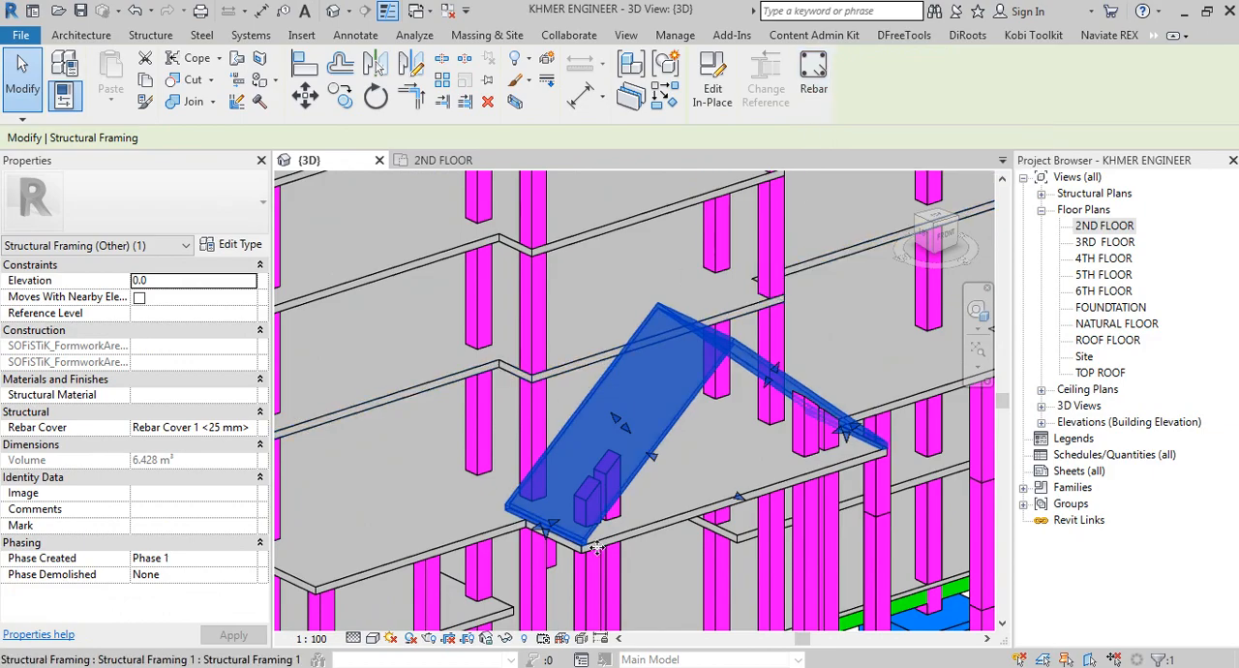
{"action": "middle_click_drag", "start_coordinate": [558, 552], "coordinate": [746, 487], "text": "shift"}
{"action": "scroll", "coordinate": [746, 486], "scroll_direction": "down", "scroll_amount": 5}
{"action": "scroll", "coordinate": [929, 483], "scroll_direction": "up", "scroll_amount": 3}
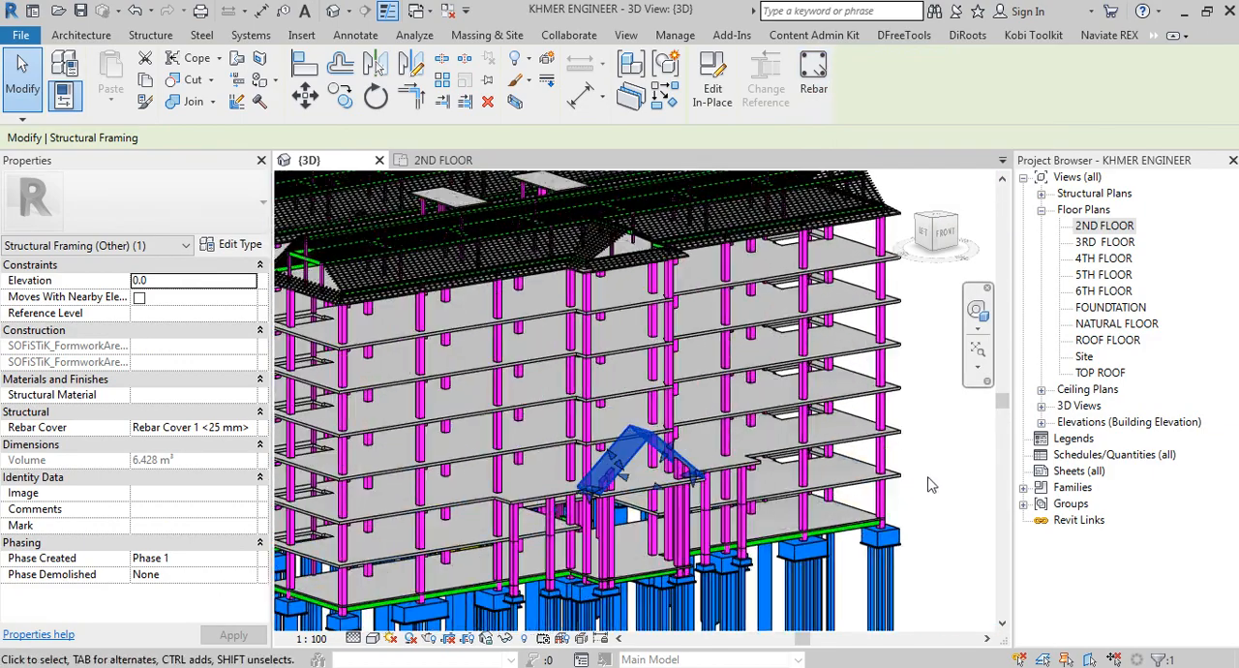
{"action": "middle_click_drag", "start_coordinate": [949, 487], "coordinate": [929, 478], "text": "shift"}
{"action": "left_click", "coordinate": [929, 478]}
{"action": "scroll", "coordinate": [606, 479], "scroll_direction": "up", "scroll_amount": 2}
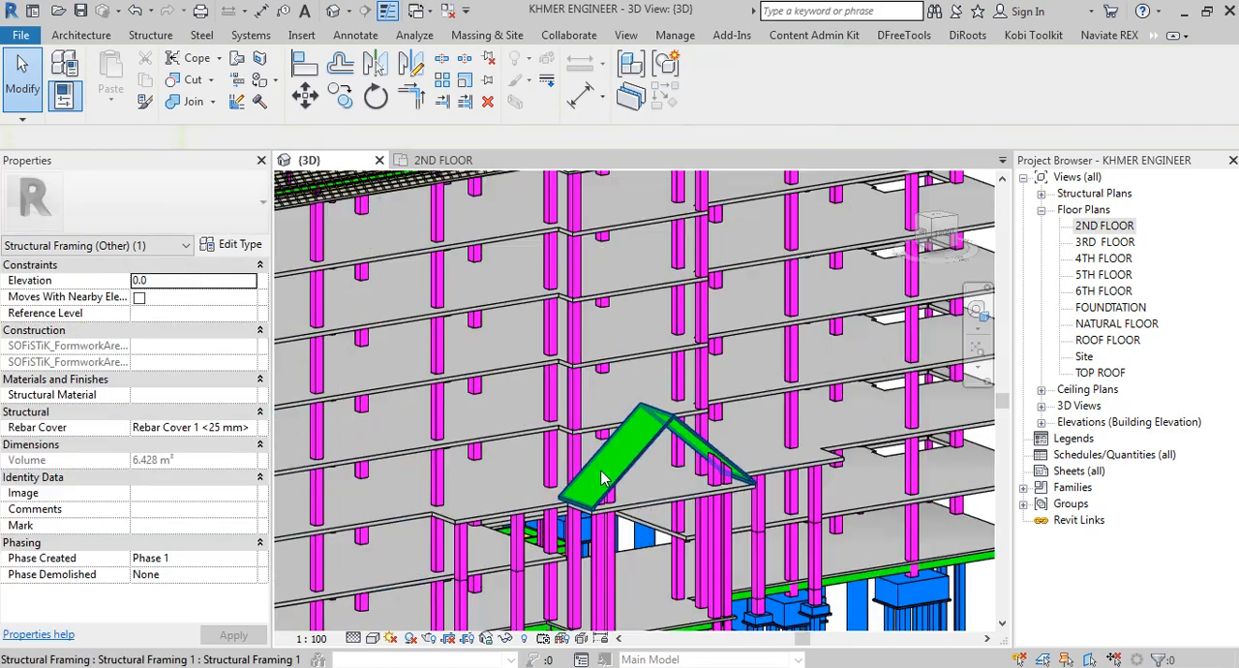
{"action": "left_click", "coordinate": [656, 419]}
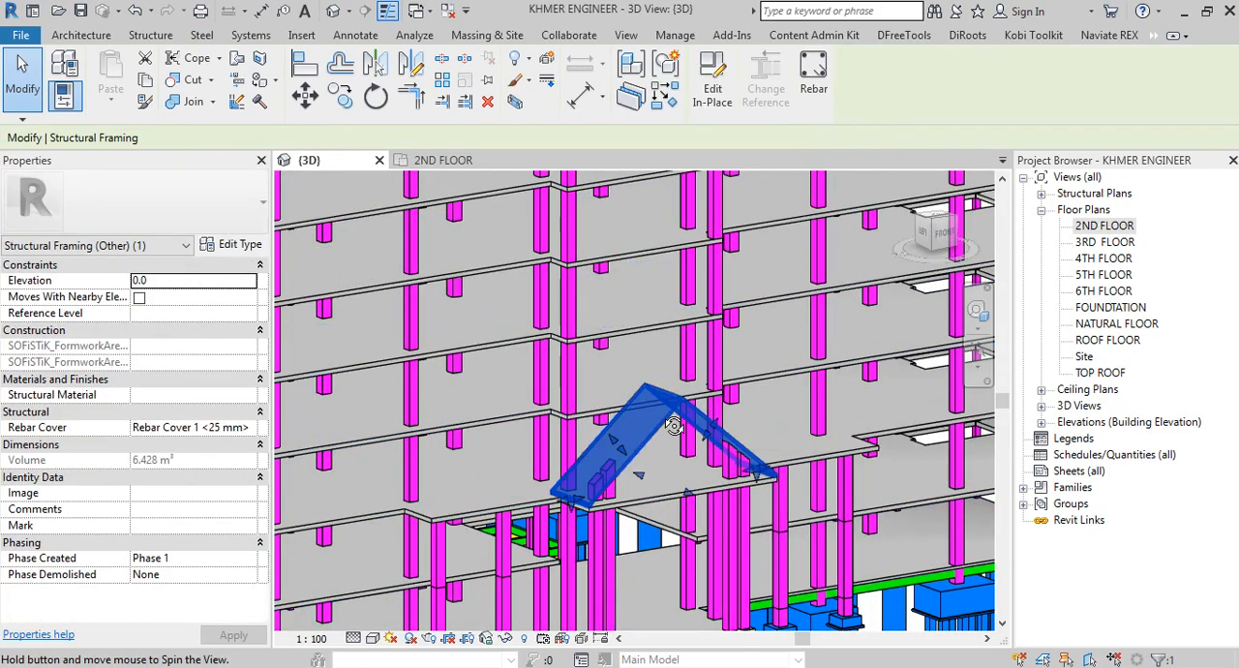
{"action": "middle_click_drag", "start_coordinate": [656, 419], "coordinate": [741, 432], "text": "shift"}
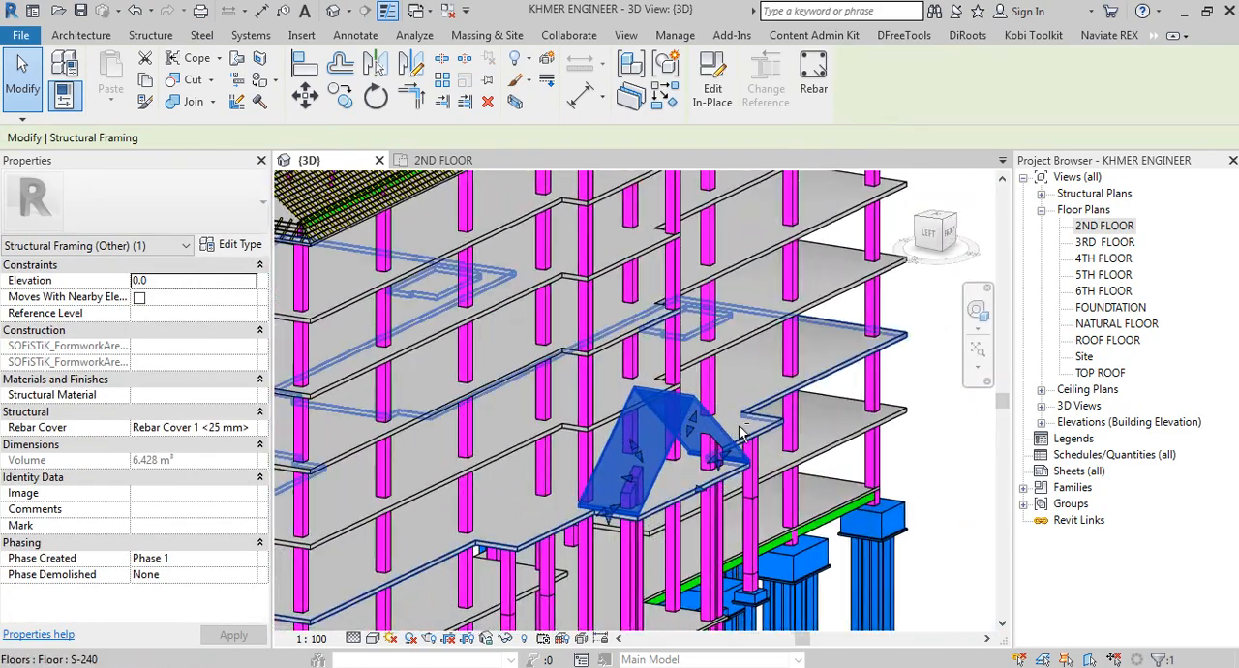
{"action": "left_click", "coordinate": [919, 499]}
{"action": "mouse_move", "coordinate": [939, 500]}
{"action": "middle_mouse_down", "text": "shift"}
{"action": "mouse_move", "coordinate": [943, 481]}
{"action": "mouse_move", "coordinate": [908, 433]}
{"action": "mouse_move", "coordinate": [818, 436]}
{"action": "mouse_move", "coordinate": [928, 509]}
{"action": "middle_mouse_up", "text": "shift"}
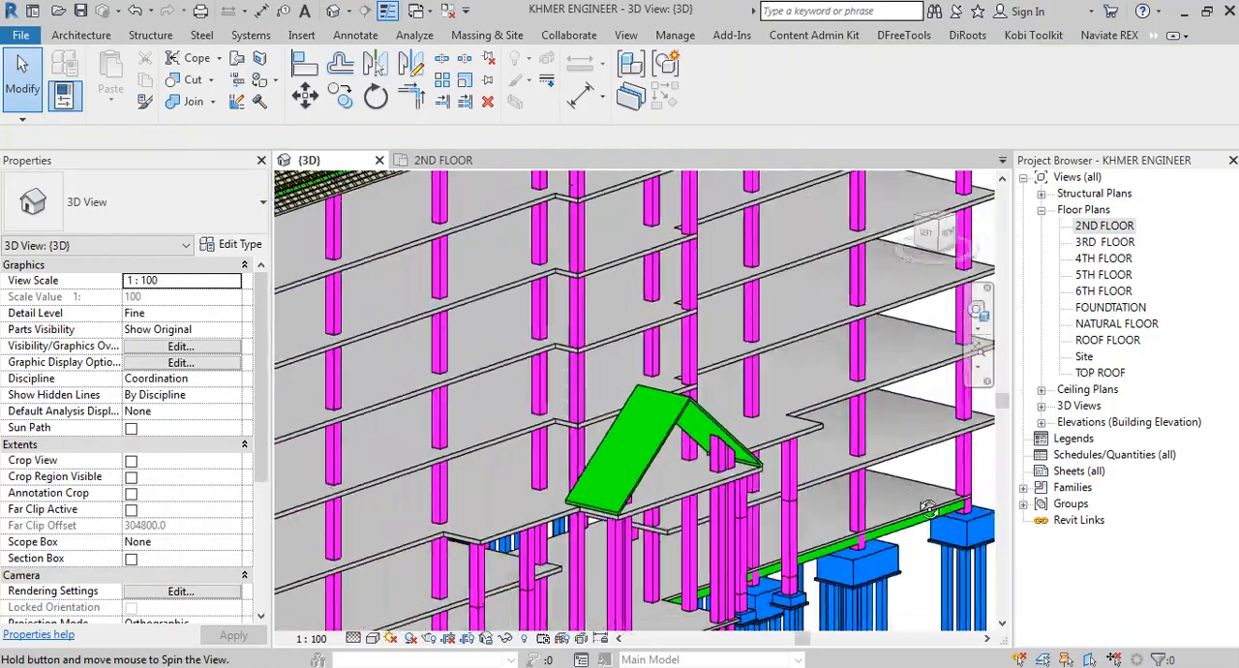